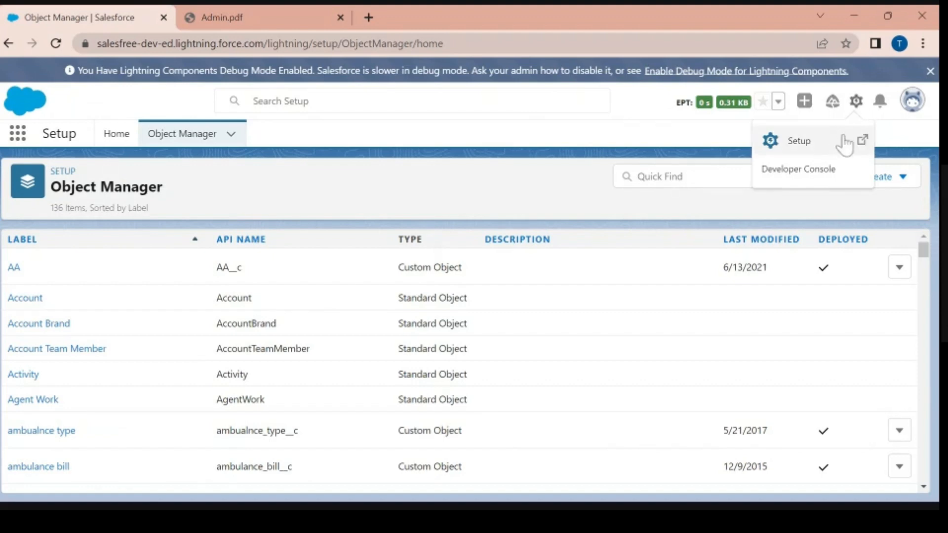
- Open Setup in a separate tab, and switch the original Object Manager tab to the Service app
click(801, 144)
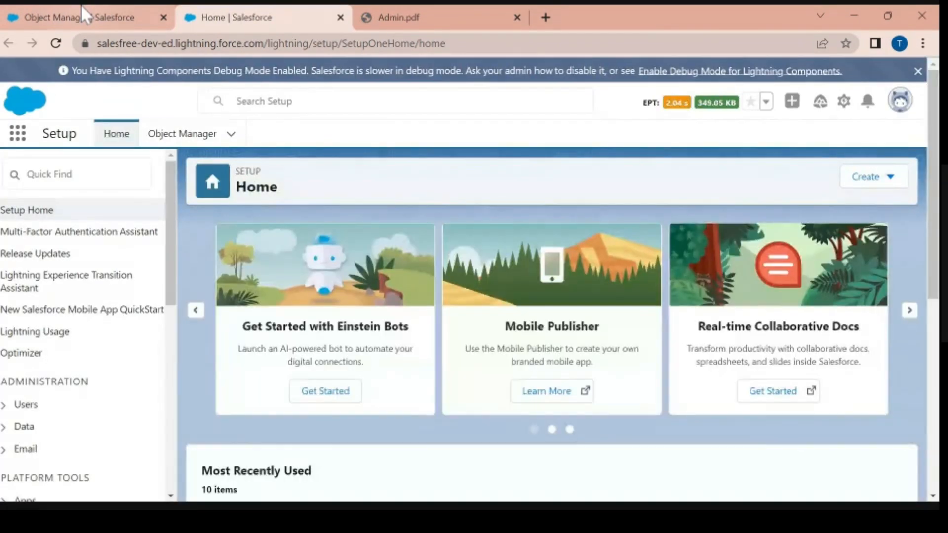
click(82, 6)
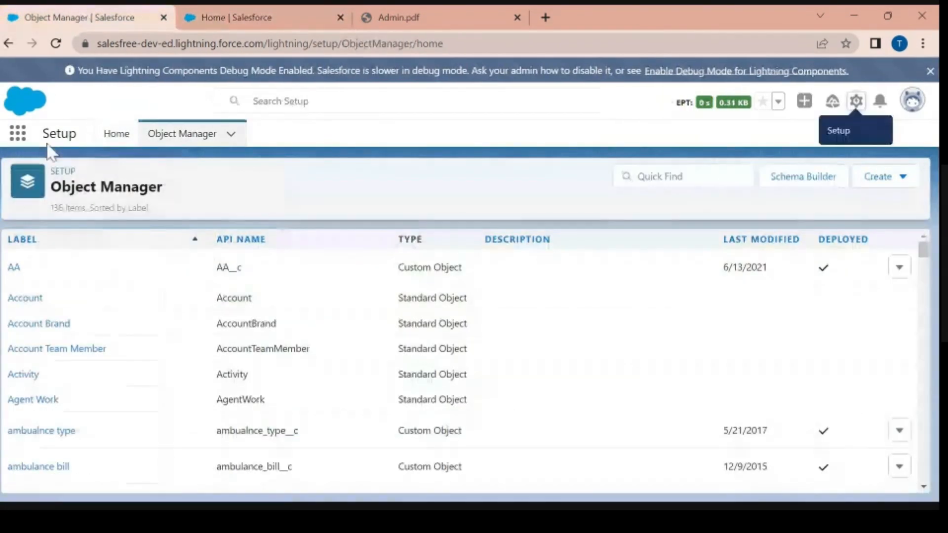
click(17, 133)
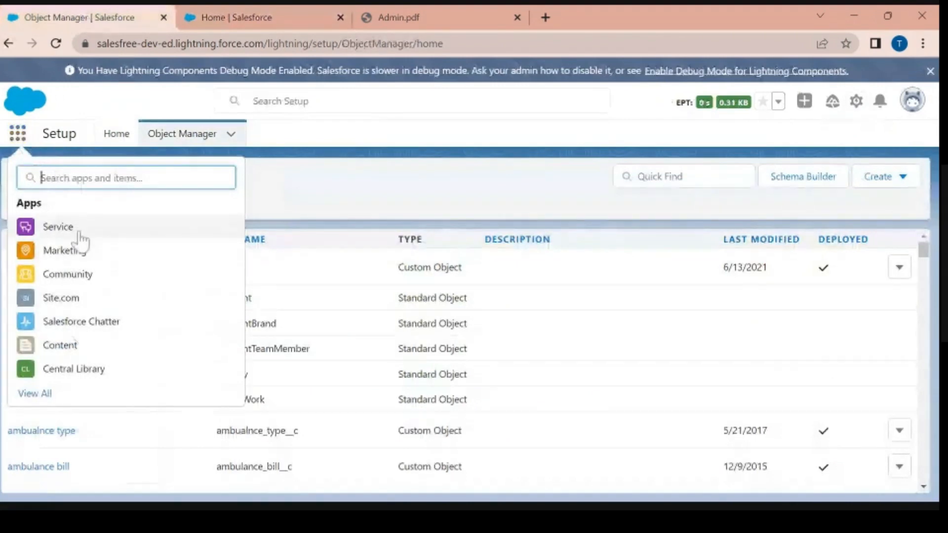
click(79, 239)
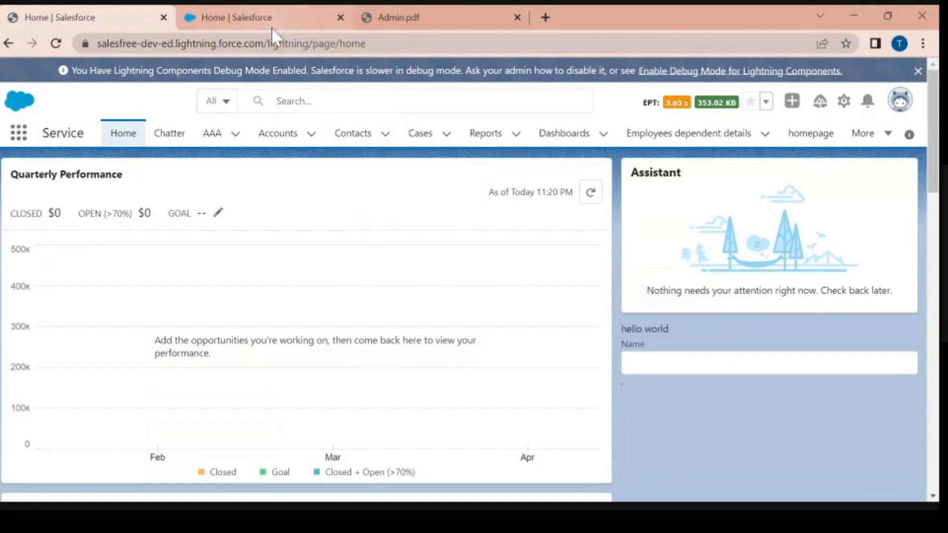
- Return to the Setup home page in its separate tab and open Object Manager there
click(843, 105)
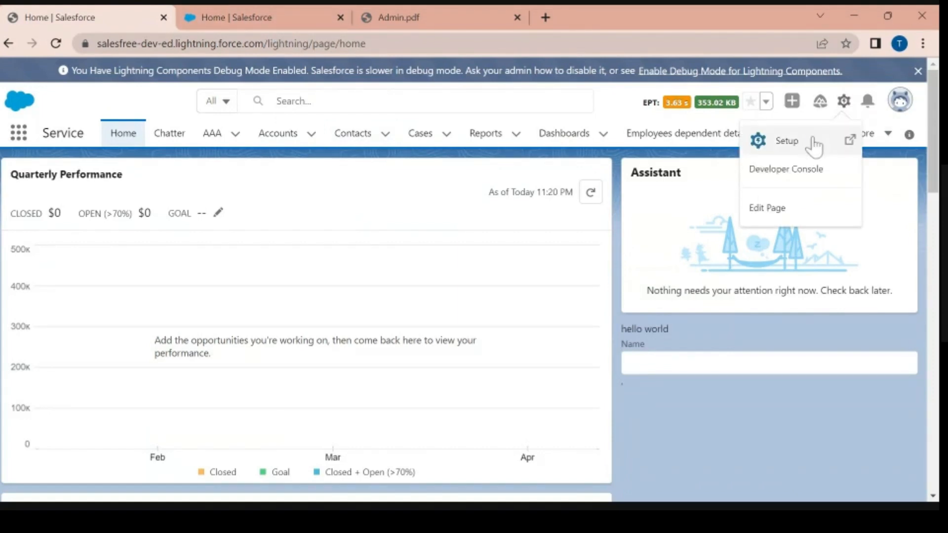
click(283, 16)
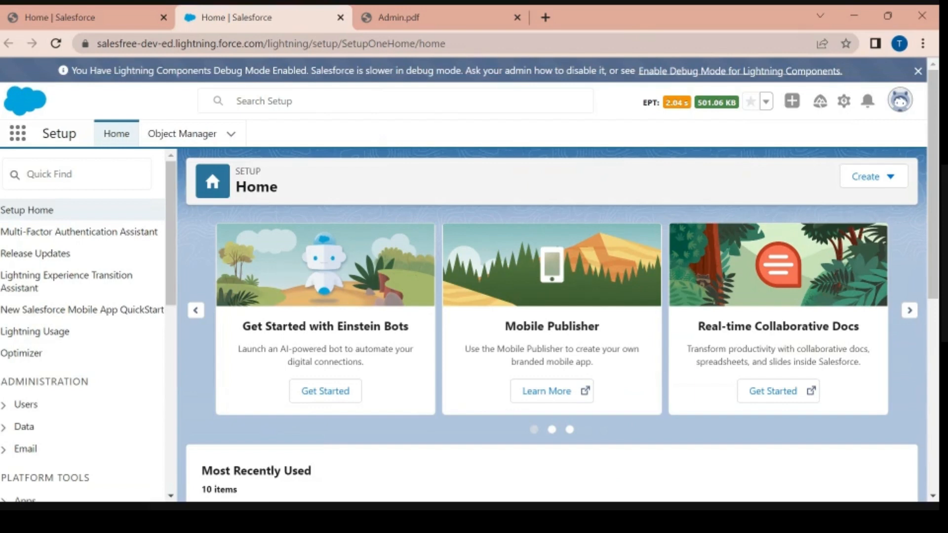
click(175, 138)
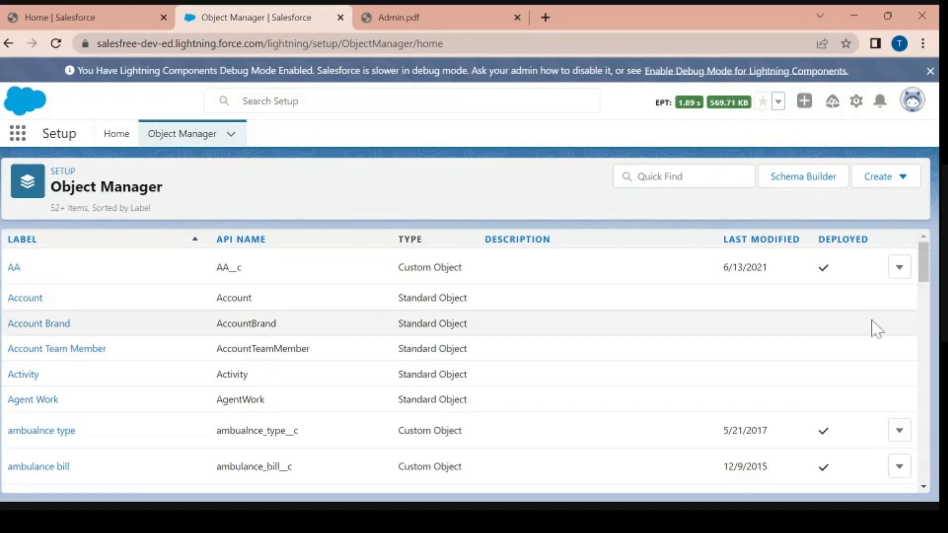
- Compare the API names of the AA, Account, Account Brand, Account Team Member and ambualnce type objects in the object list
drag(922, 248, 931, 420)
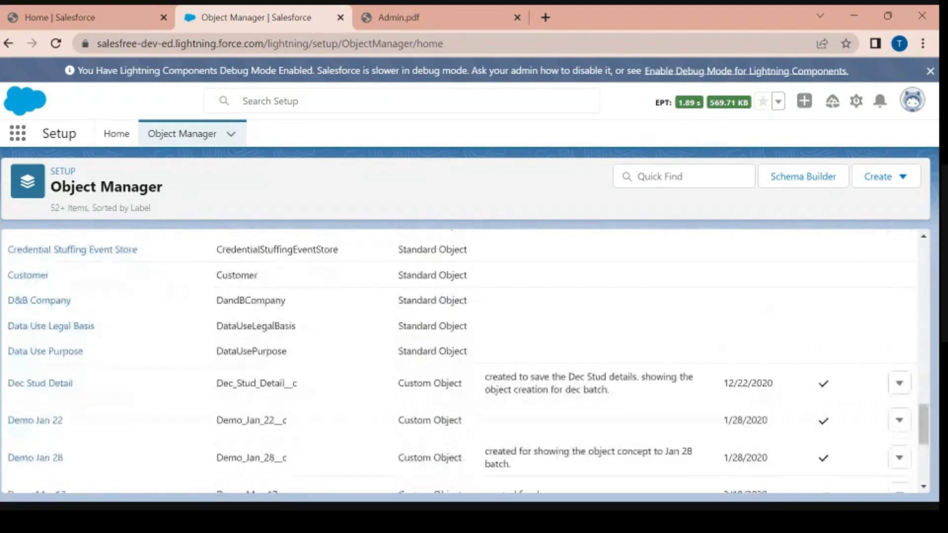
scroll(270, 320, up, 15)
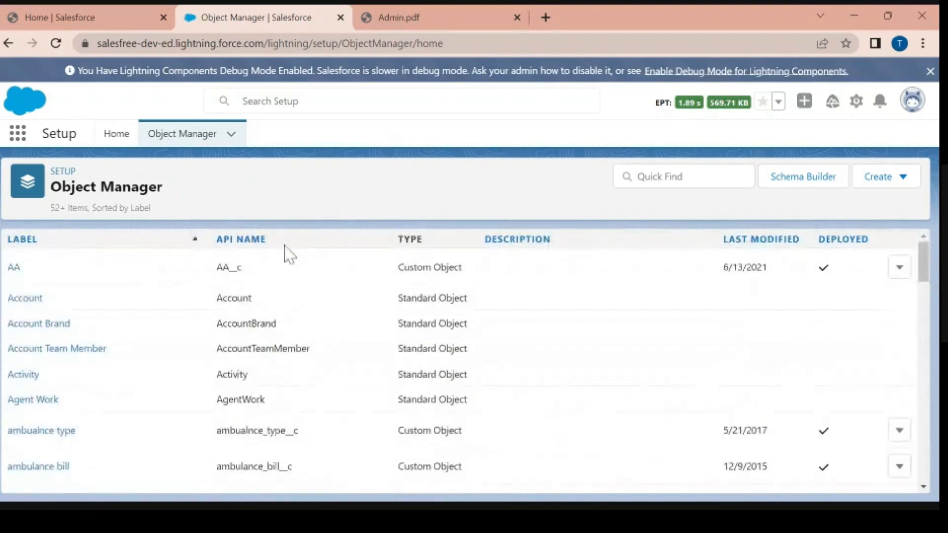
drag(217, 298, 288, 305)
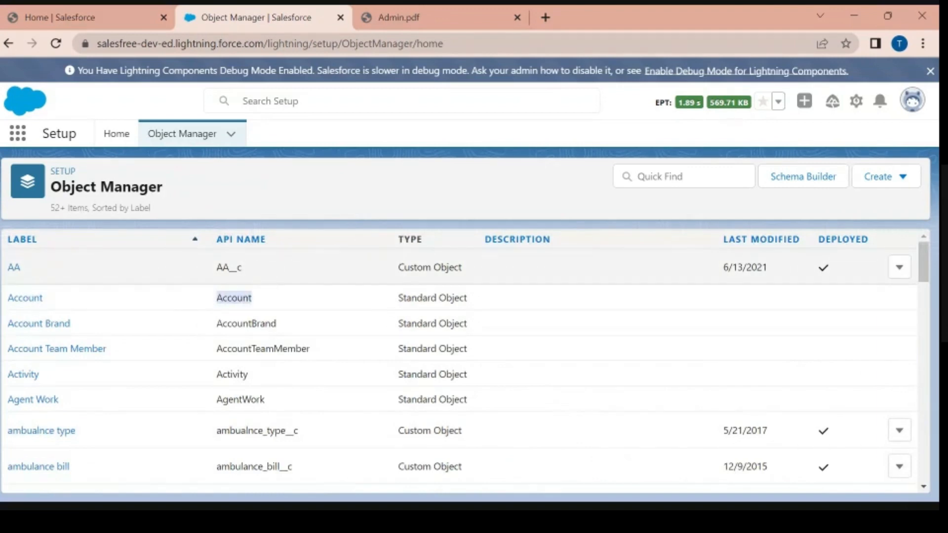
drag(243, 268, 230, 268)
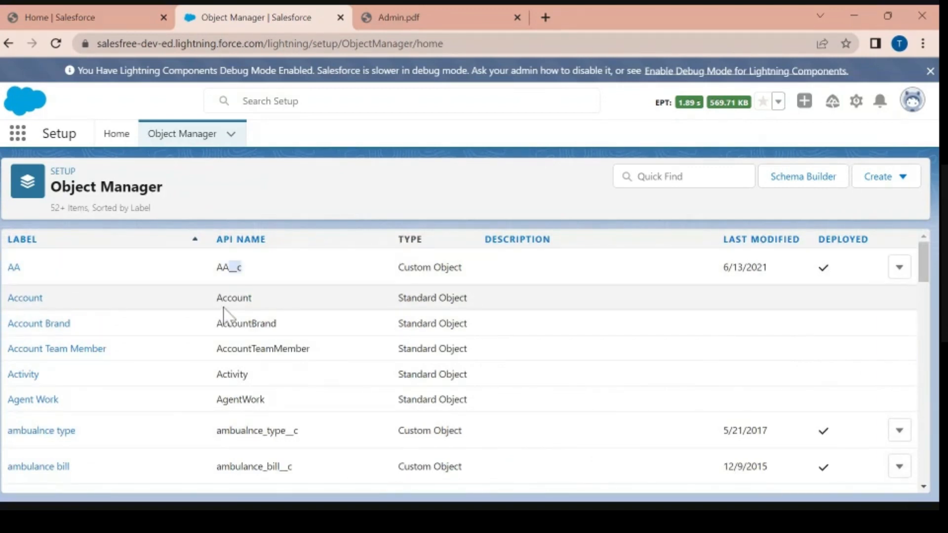
drag(213, 301, 264, 303)
drag(214, 326, 298, 328)
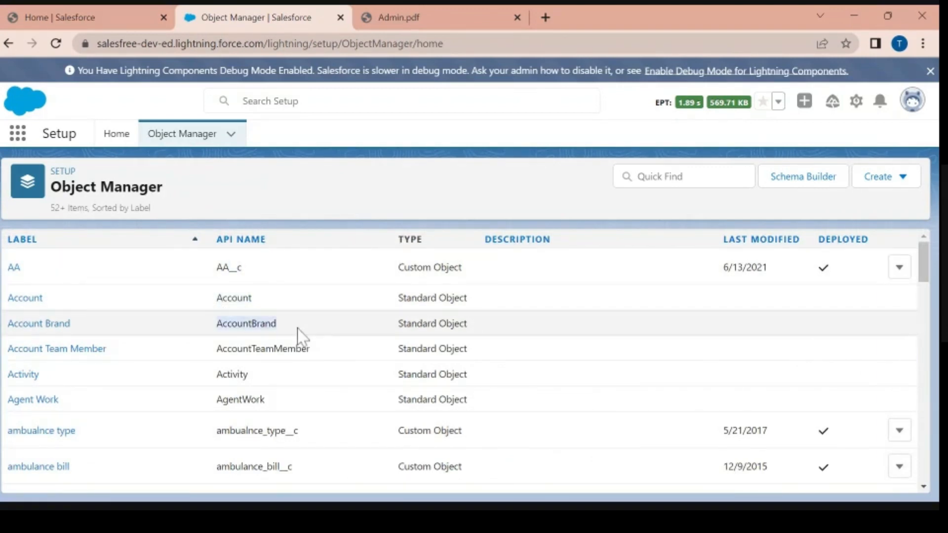
drag(213, 352, 313, 370)
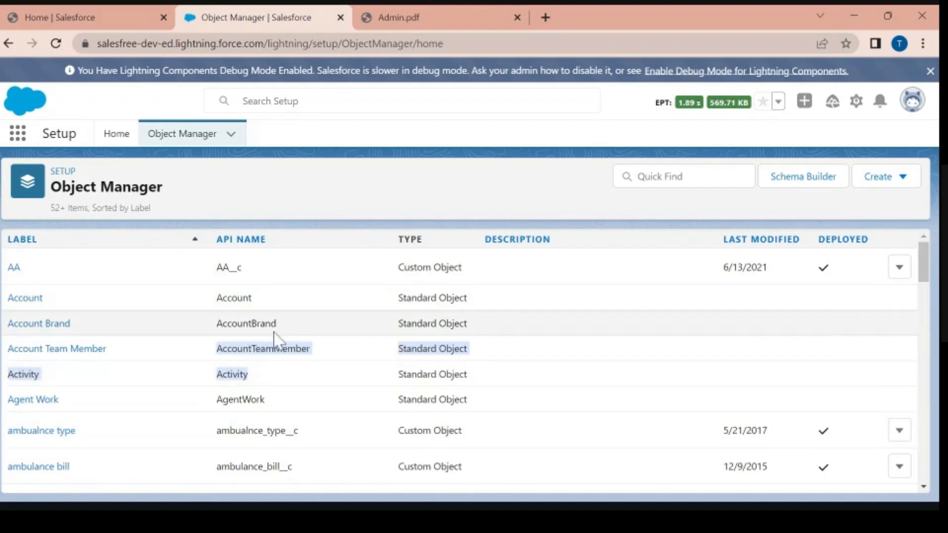
scroll(275, 334, down, 2)
drag(286, 357, 299, 357)
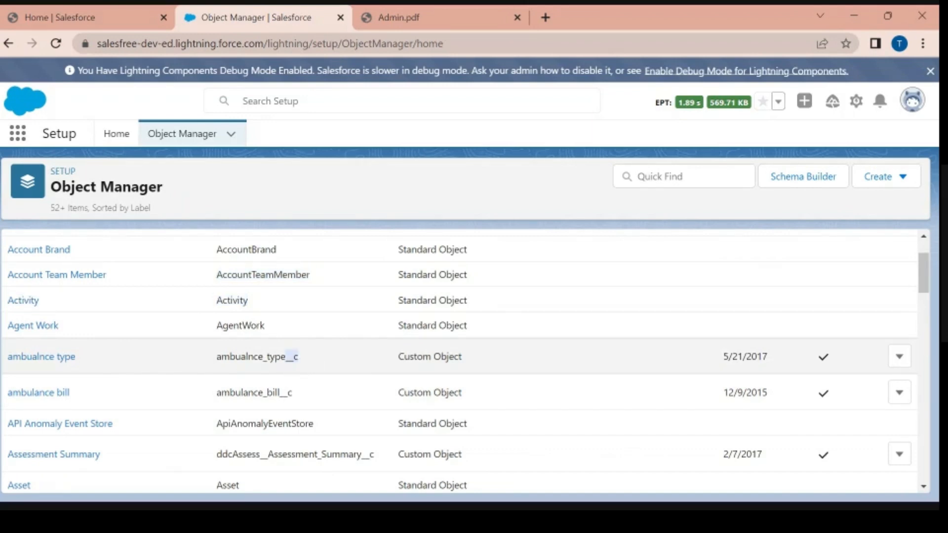
click(299, 361)
scroll(281, 445, up, 2)
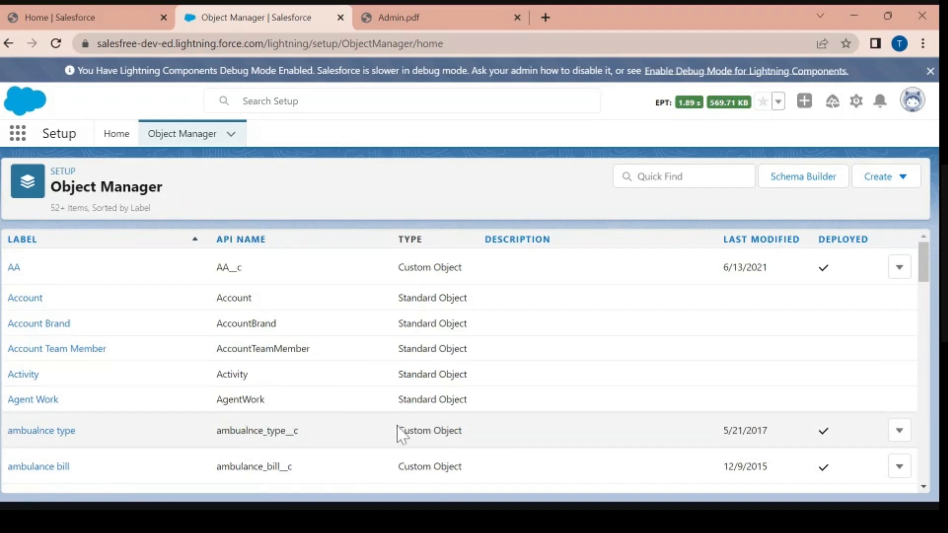
- Check the types of the ambualnce type and Account objects against their API names in the object list
drag(397, 431, 496, 428)
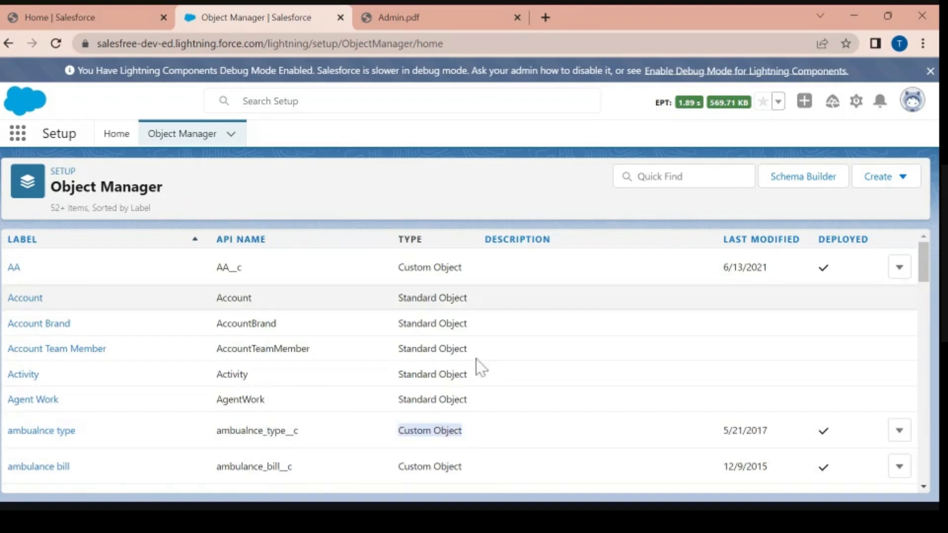
double_click(235, 297)
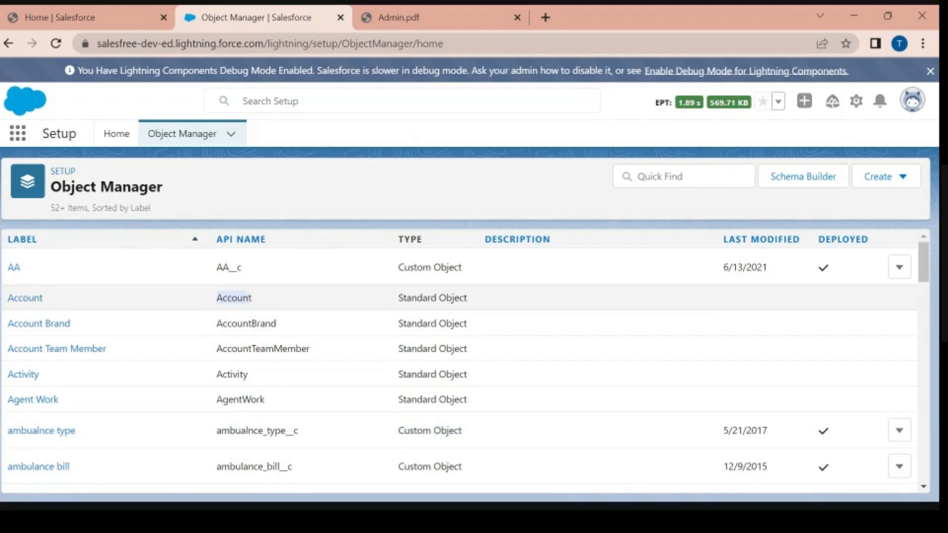
click(260, 301)
drag(399, 298, 467, 299)
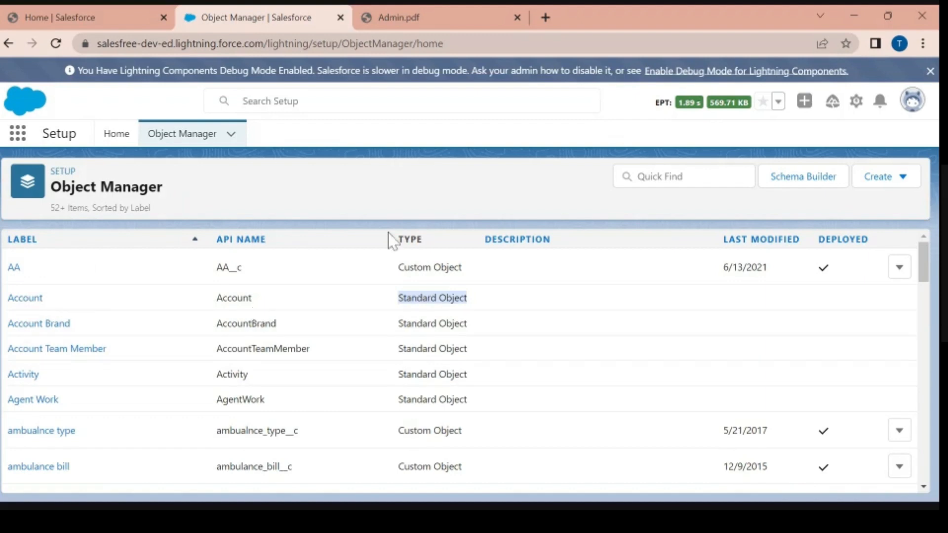
click(439, 196)
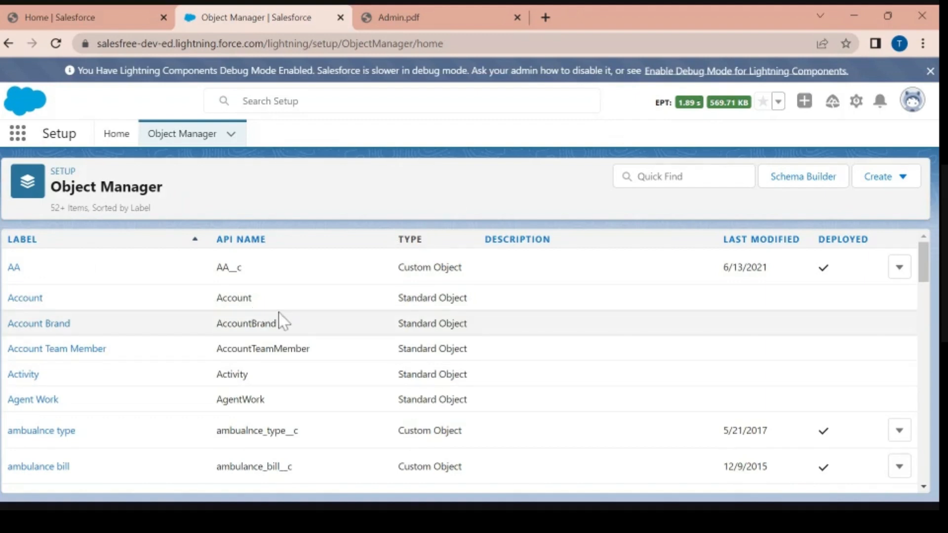
scroll(279, 316, down, 3)
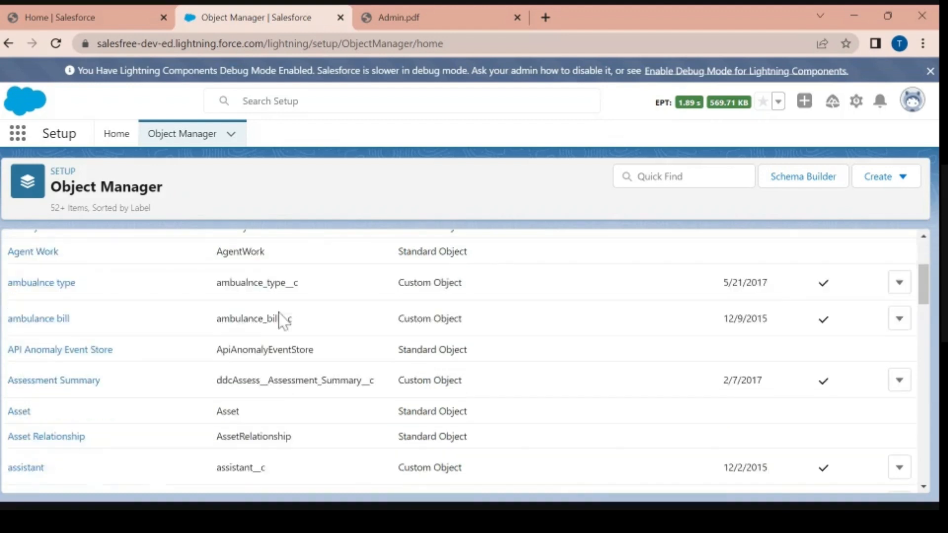
scroll(281, 317, up, 3)
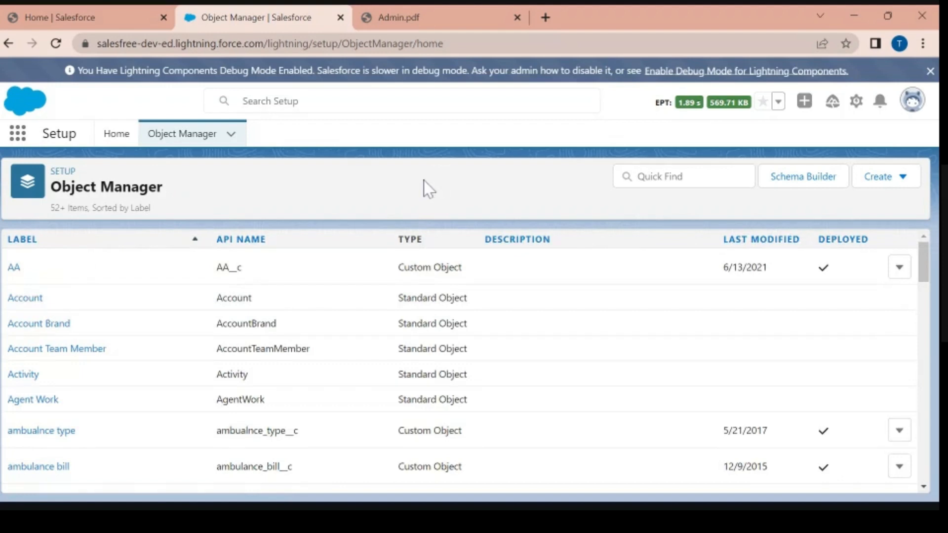
- Start creating a new custom object from Object Manager, without using a spreadsheet
click(902, 179)
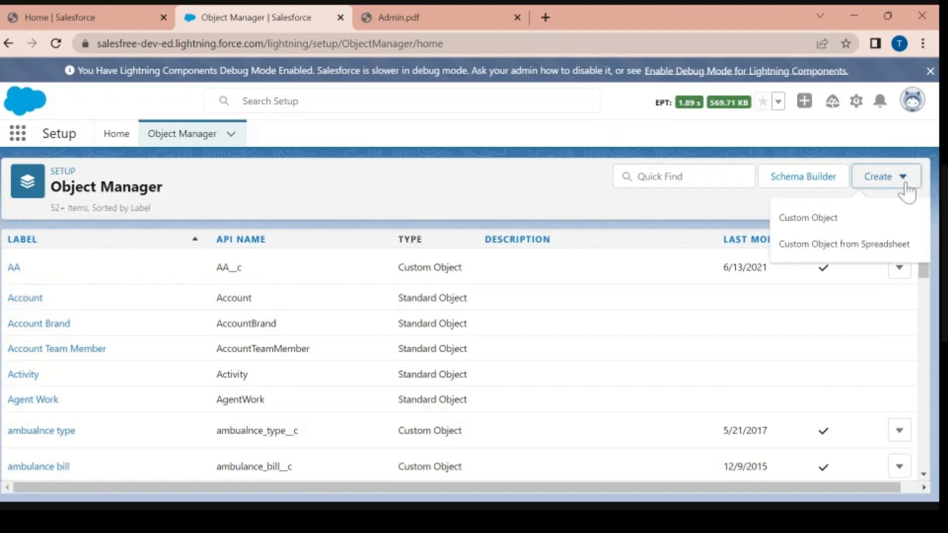
click(834, 226)
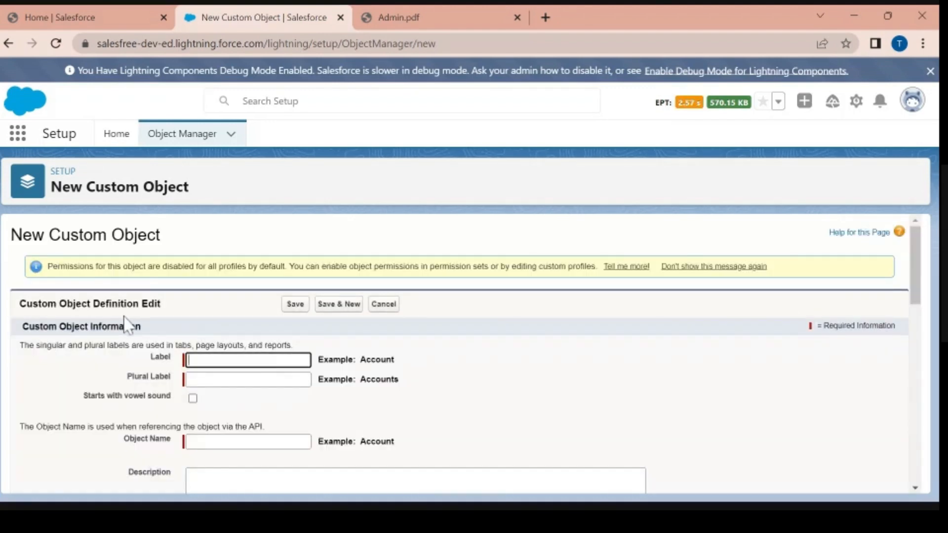
- Review the New Custom Object form, including its required-field marker, record name, data type and optional features
scroll(147, 301, down, 1)
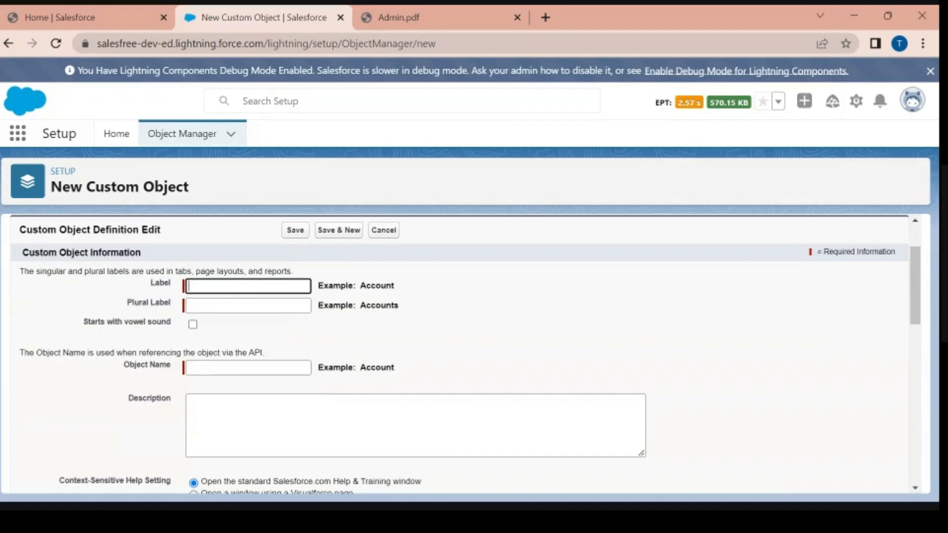
mouse_move(802, 256)
mouse_down()
mouse_move(921, 251)
mouse_move(815, 253)
mouse_up()
click(705, 315)
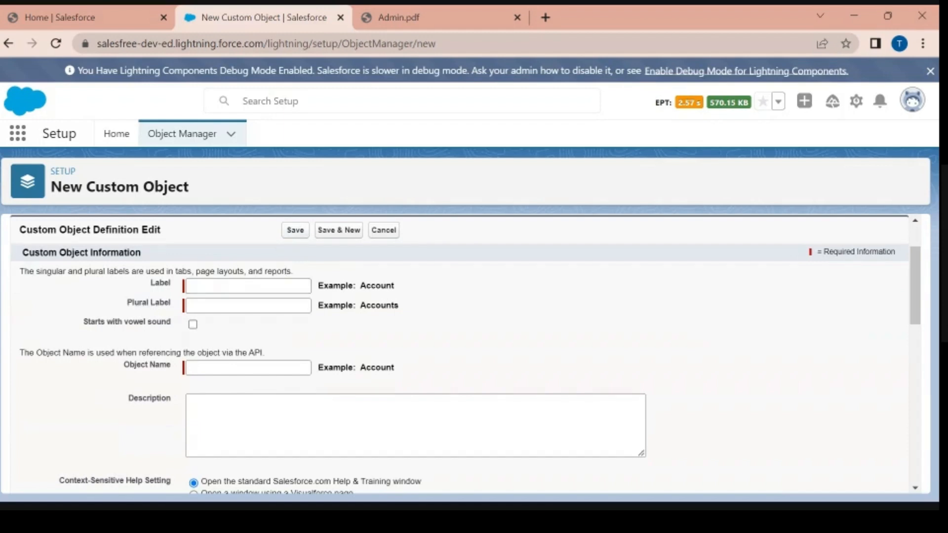
scroll(222, 328, down, 3)
scroll(222, 328, up, 3)
scroll(237, 383, down, 5)
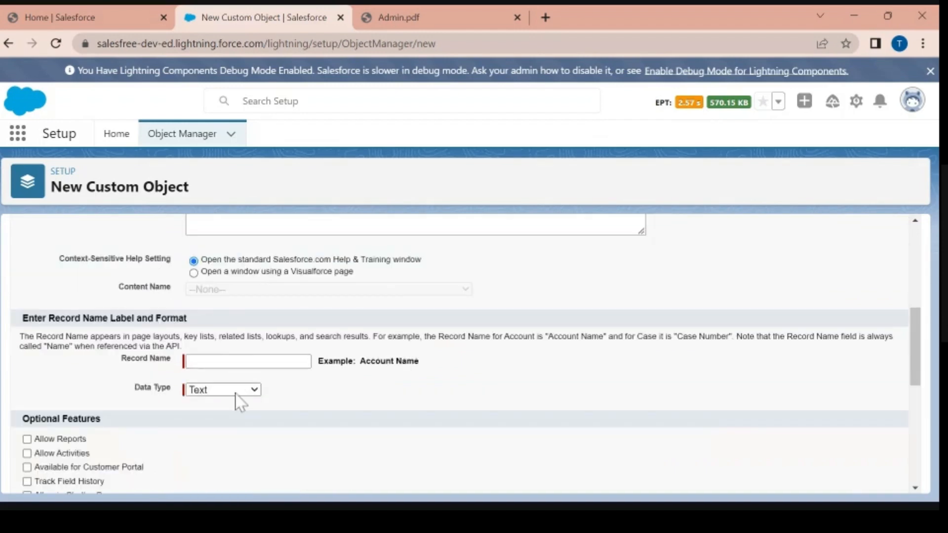
scroll(236, 393, down, 7)
scroll(236, 394, up, 6)
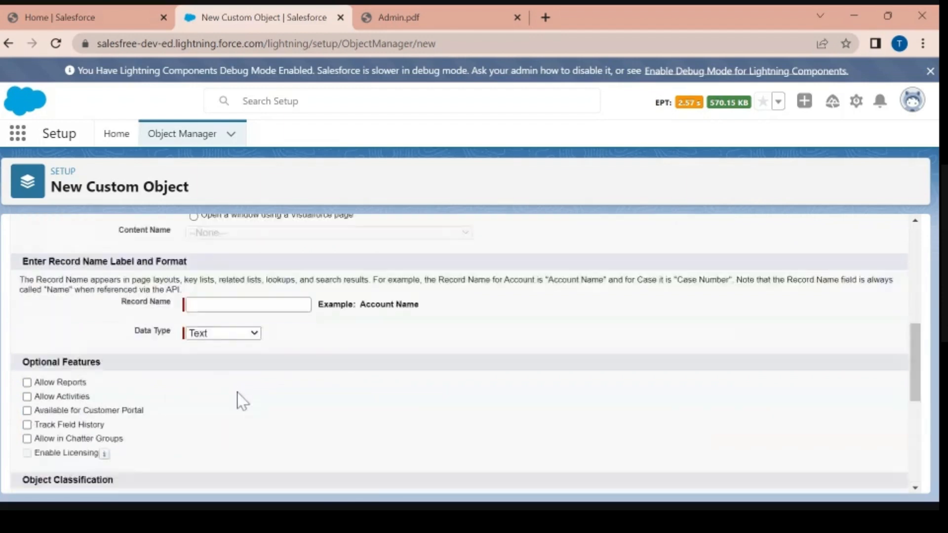
scroll(239, 398, up, 6)
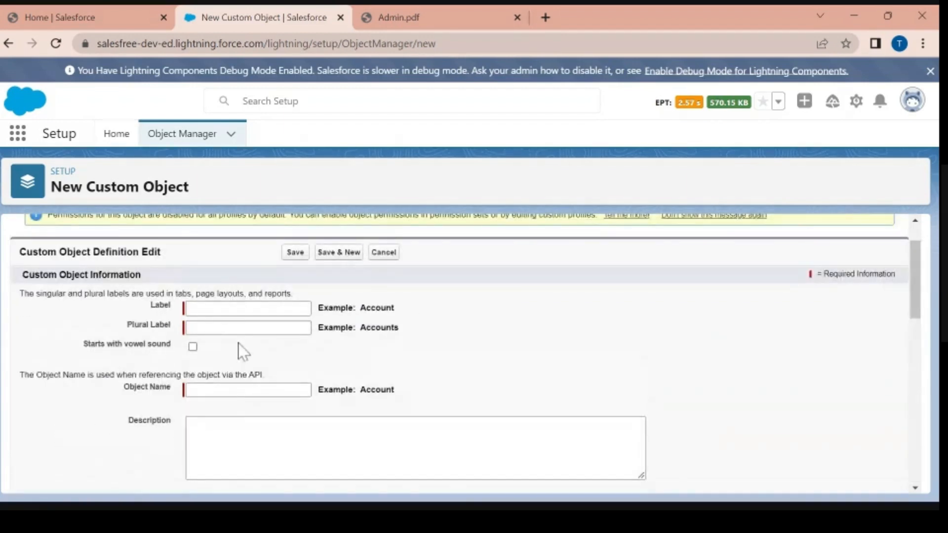
scroll(59, 317, up, 1)
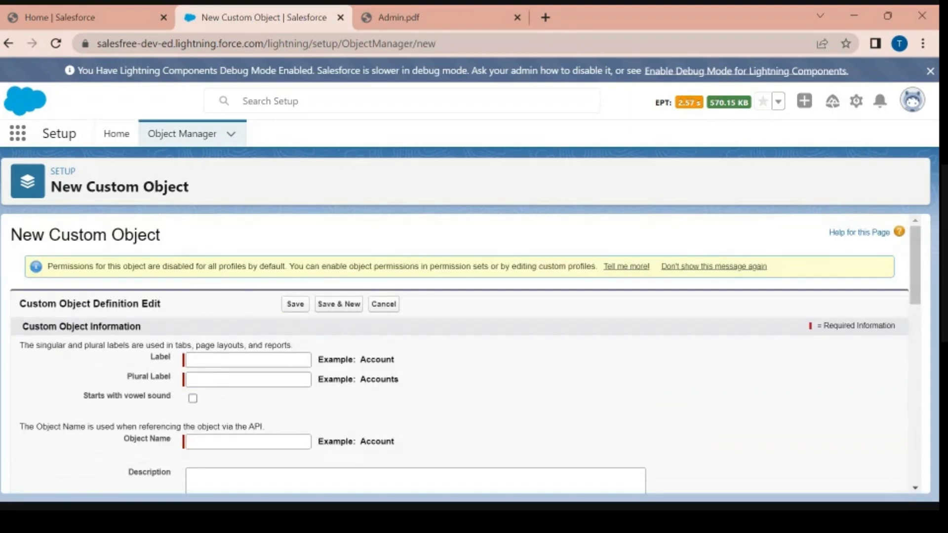
- Examine the Label field and its example value in the custom object information section
drag(148, 358, 179, 363)
scroll(166, 371, down, 1)
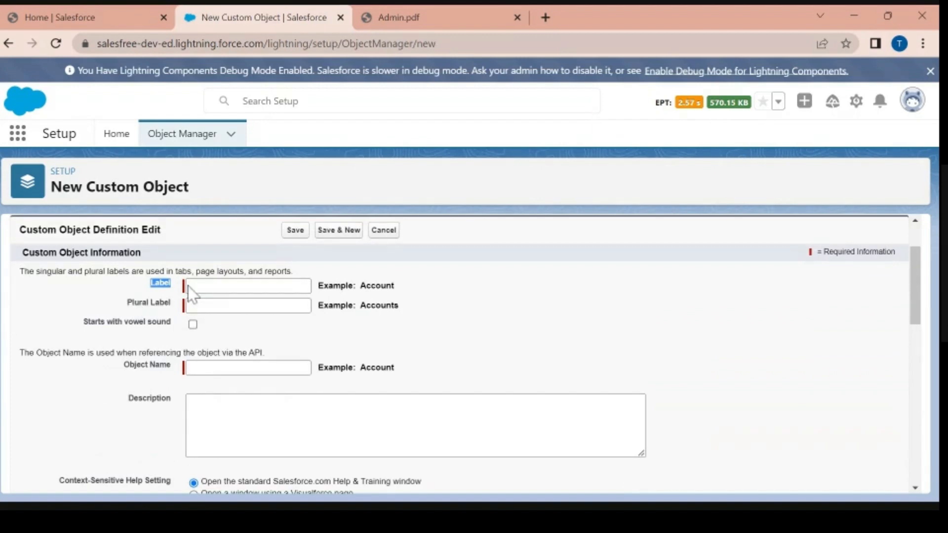
drag(360, 286, 401, 290)
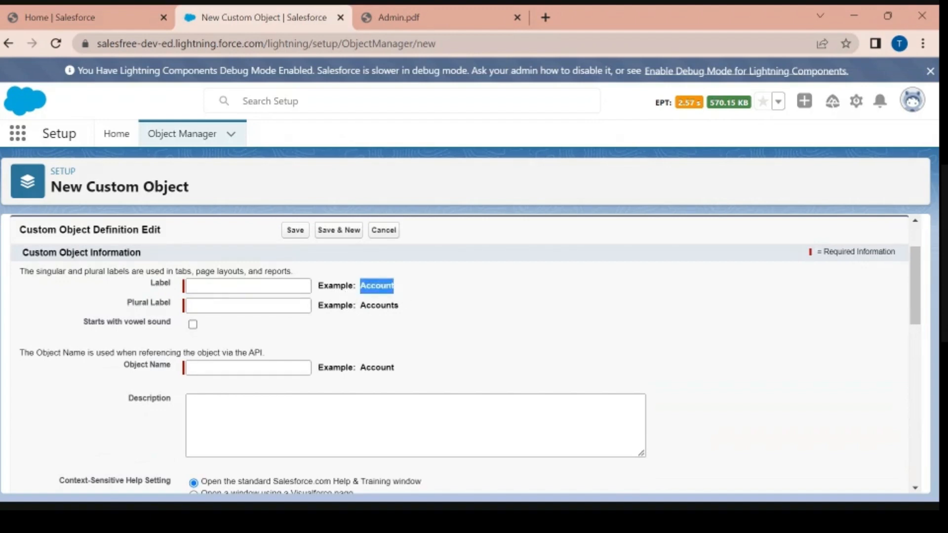
click(394, 287)
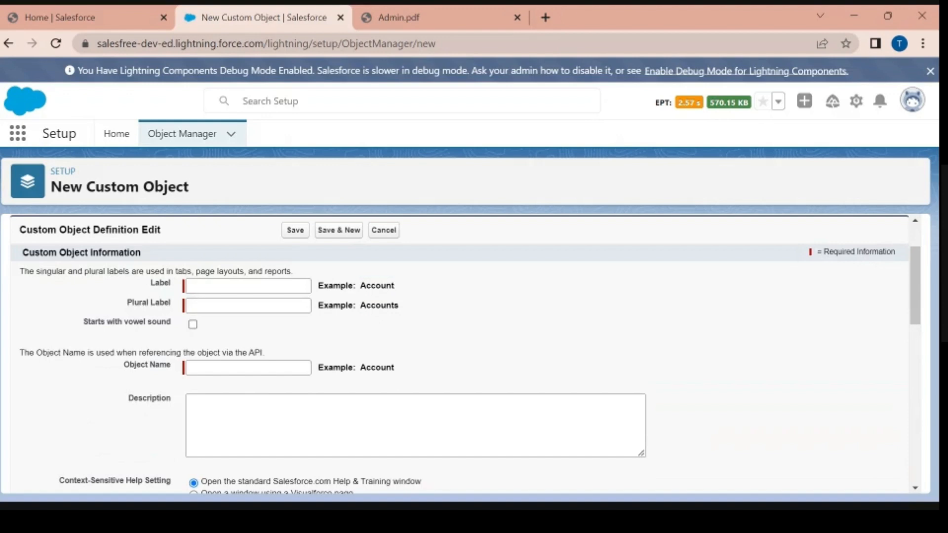
double_click(378, 286)
- Enter Prod Trainee as the custom object's label and let the Object Name fill in from it
click(249, 286)
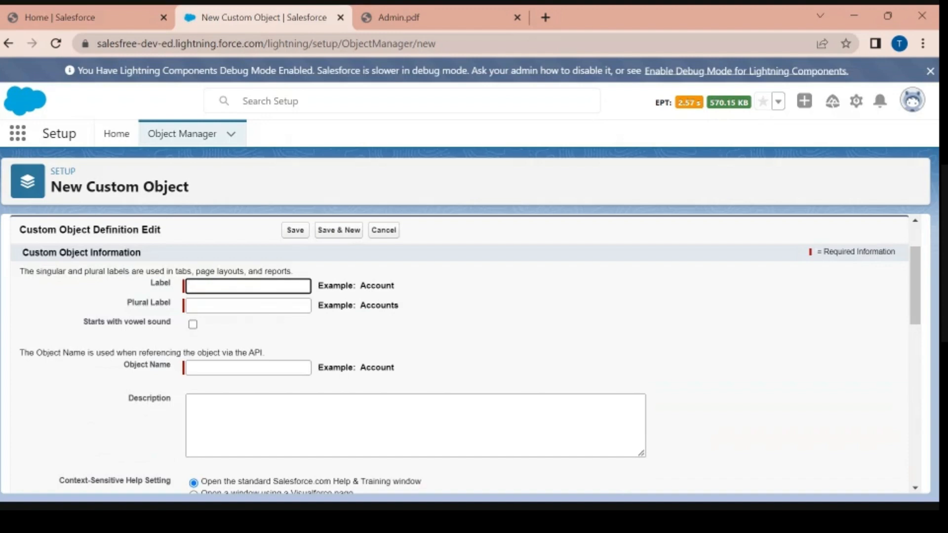
text(Trainee)
click(189, 286)
text(Prod)
click(246, 286)
drag(246, 286, 158, 283)
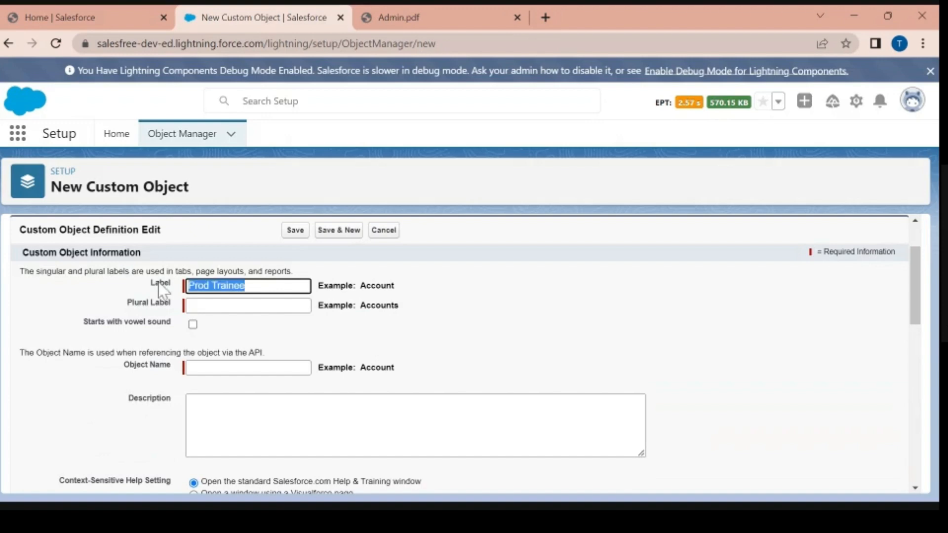
click(99, 303)
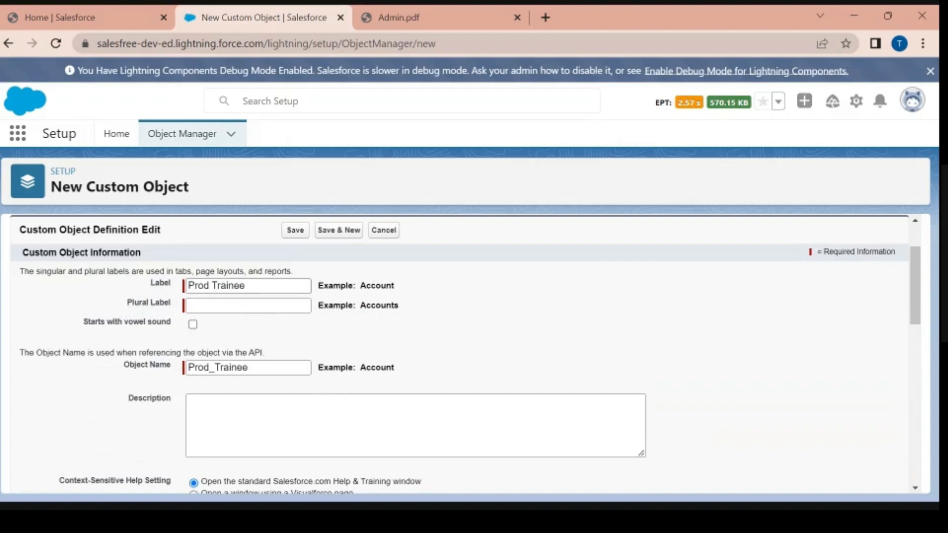
- Examine the Object Name and Plural Label fields in the custom object information section
click(170, 365)
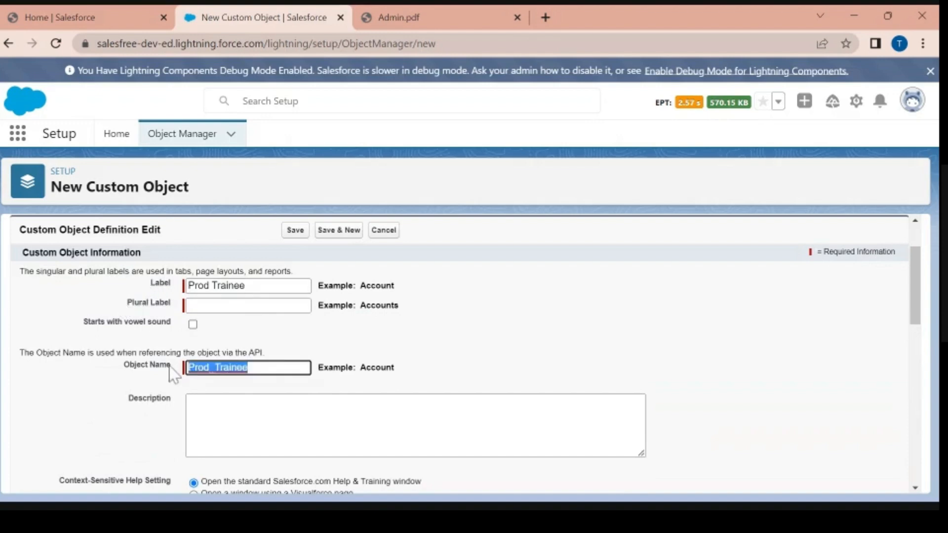
click(131, 387)
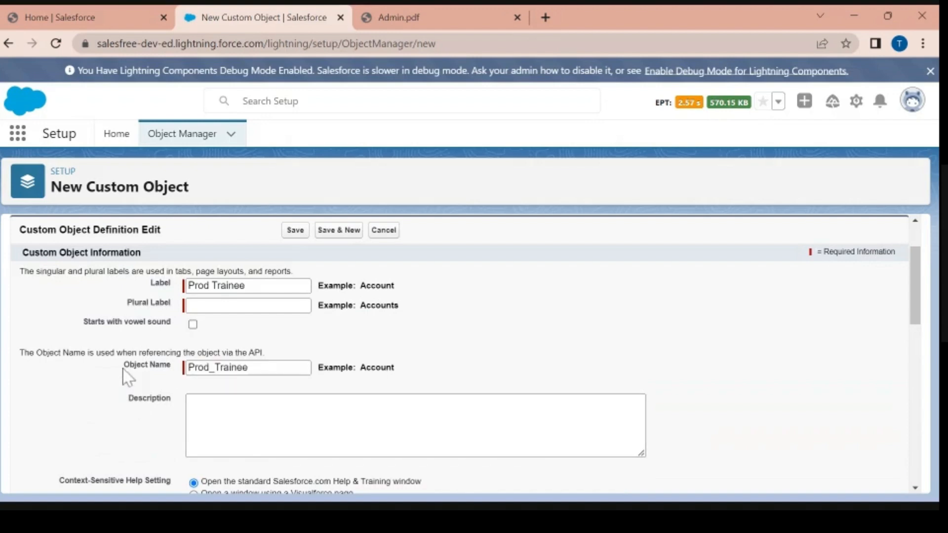
drag(123, 368, 169, 370)
click(125, 301)
drag(125, 303, 176, 309)
click(130, 310)
drag(127, 303, 172, 308)
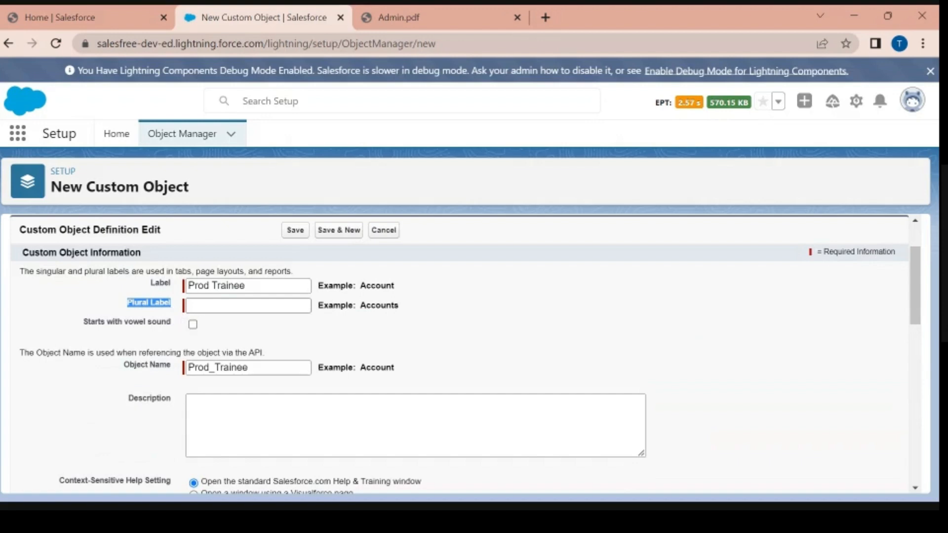
- Enter Prod Trainees as the custom object's plural label, reusing the singular label's text, and compare it with the example values
click(171, 304)
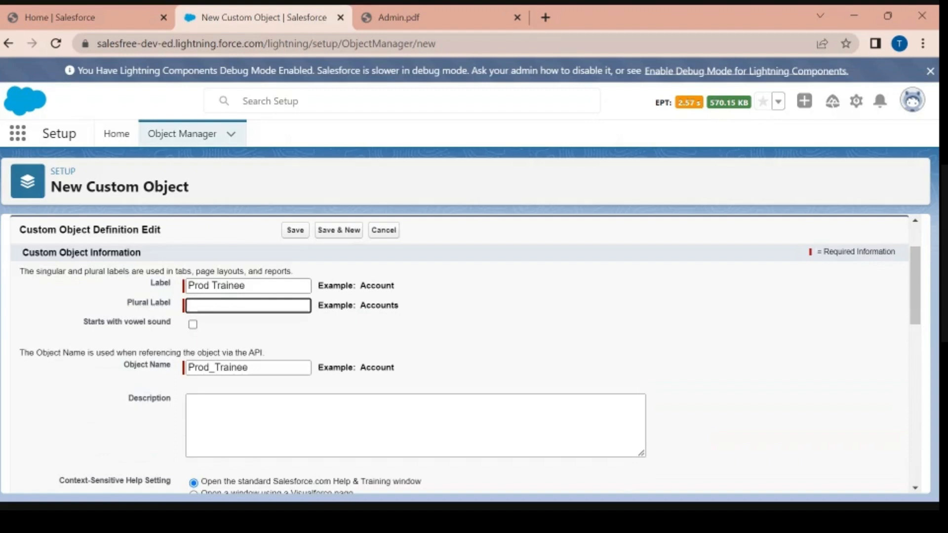
key(shift+Tab)
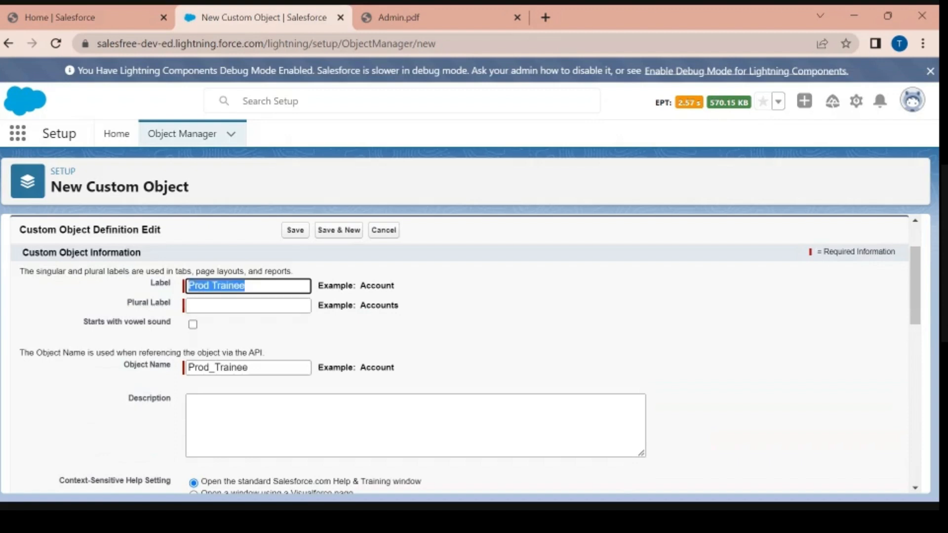
key(BackSpace)
key(ctrl+z)
key(Tab)
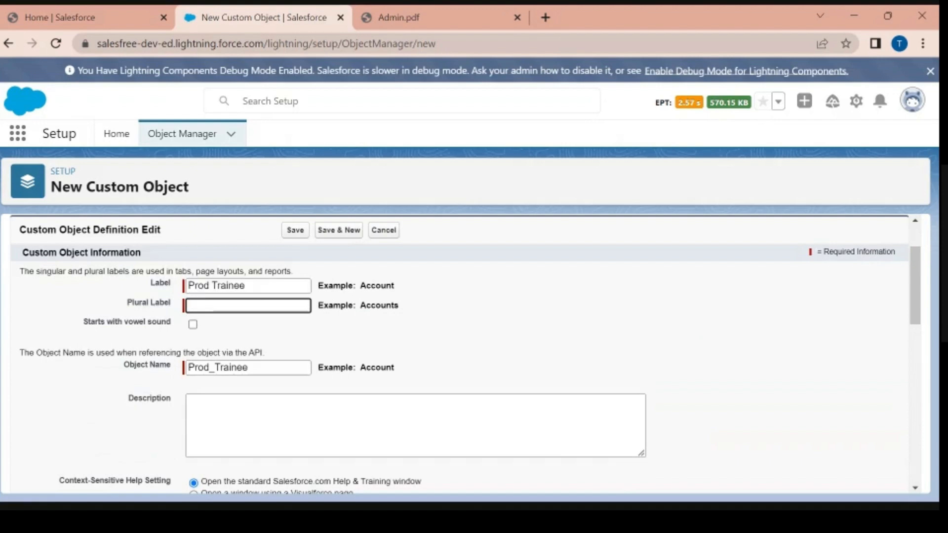
key(shift+Tab)
key(ctrl+c)
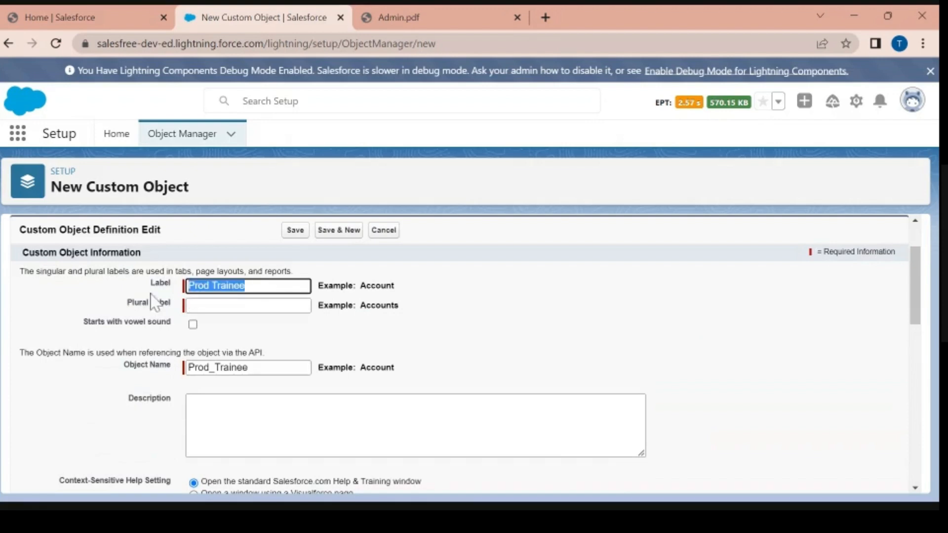
click(188, 305)
key(ctrl+v)
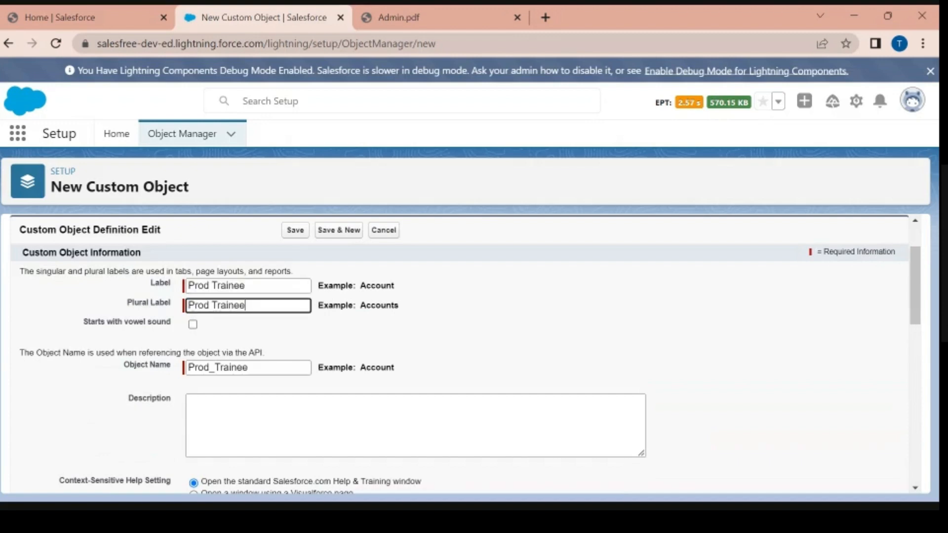
text(s)
drag(416, 303, 317, 286)
click(428, 288)
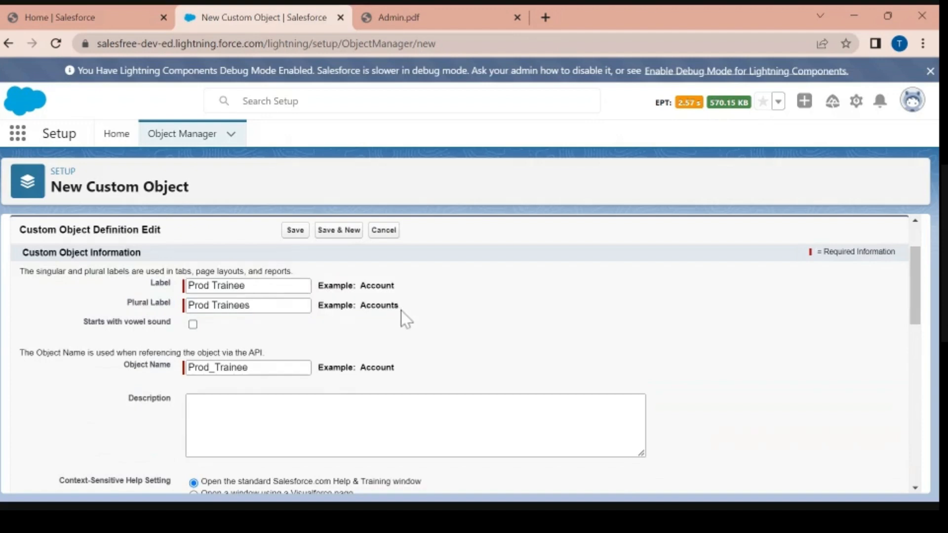
- Read the note on how the Object Name is used when referencing the object via the API
scroll(401, 310, down, 2)
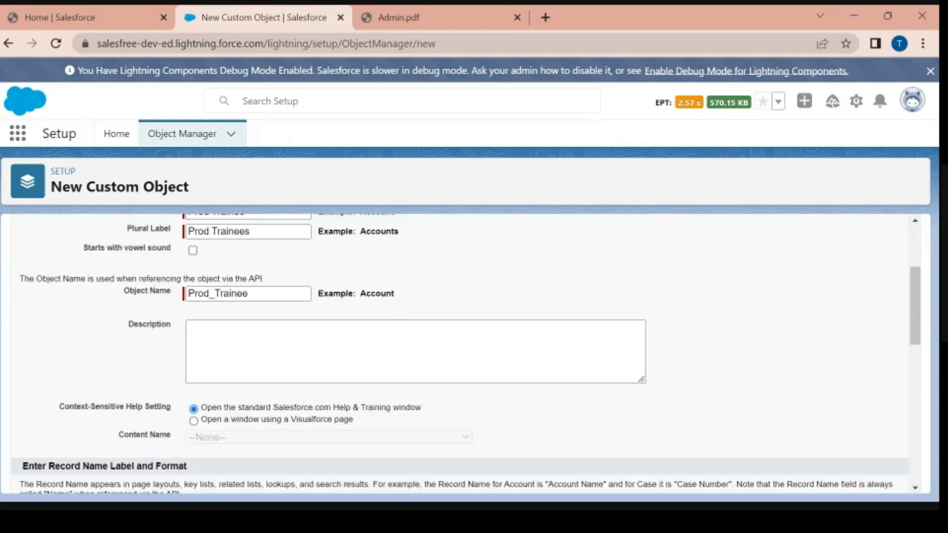
scroll(97, 291, up, 2)
scroll(96, 294, down, 2)
drag(23, 279, 271, 280)
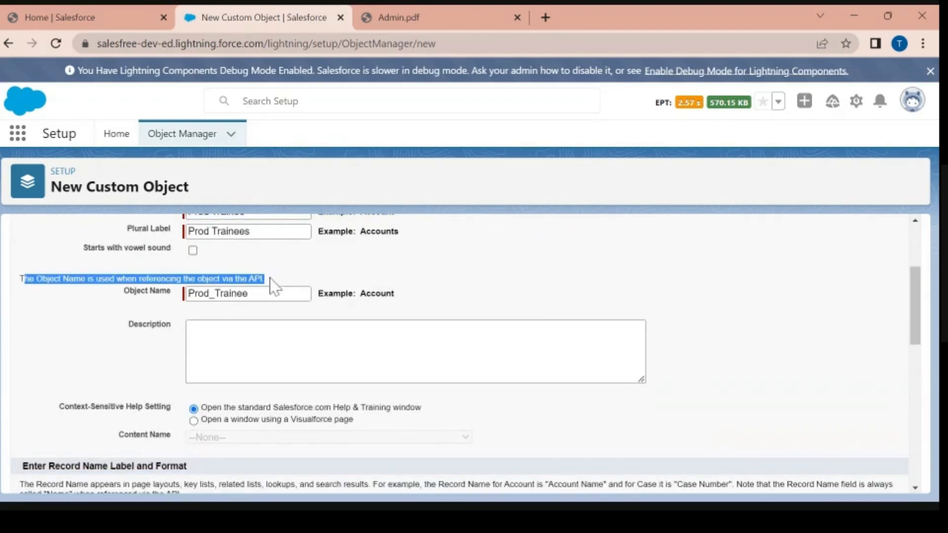
drag(123, 294, 173, 296)
scroll(79, 293, up, 2)
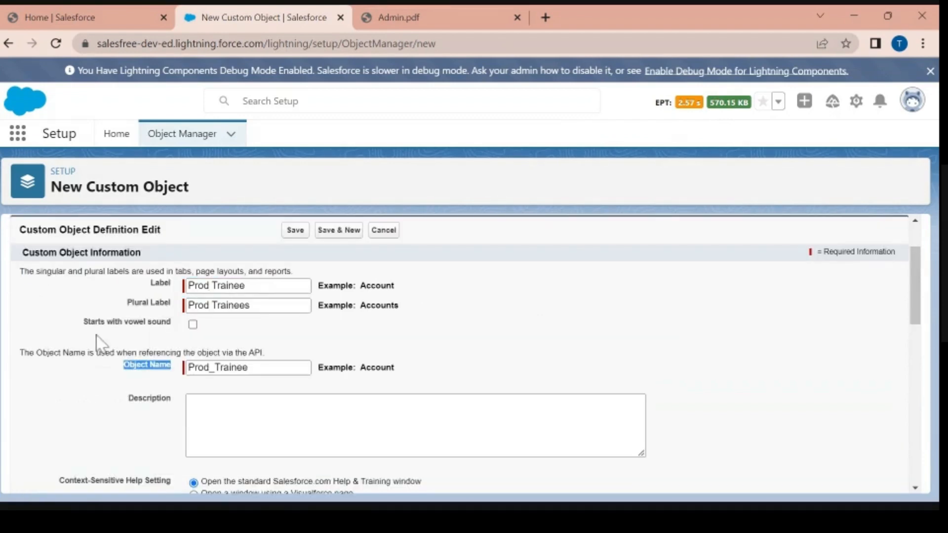
- Examine the Starts with vowel sound option beneath the plural label without enabling it
drag(82, 322, 171, 322)
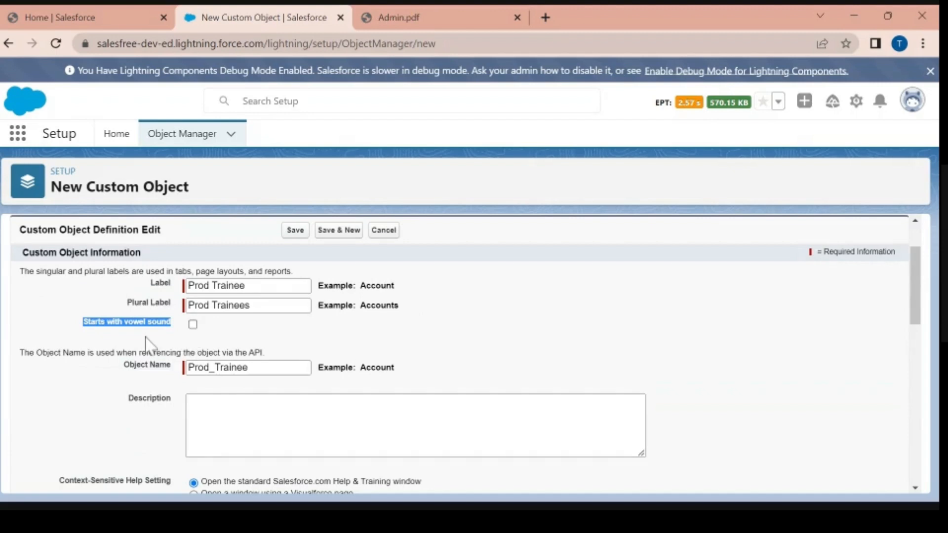
scroll(145, 340, down, 2)
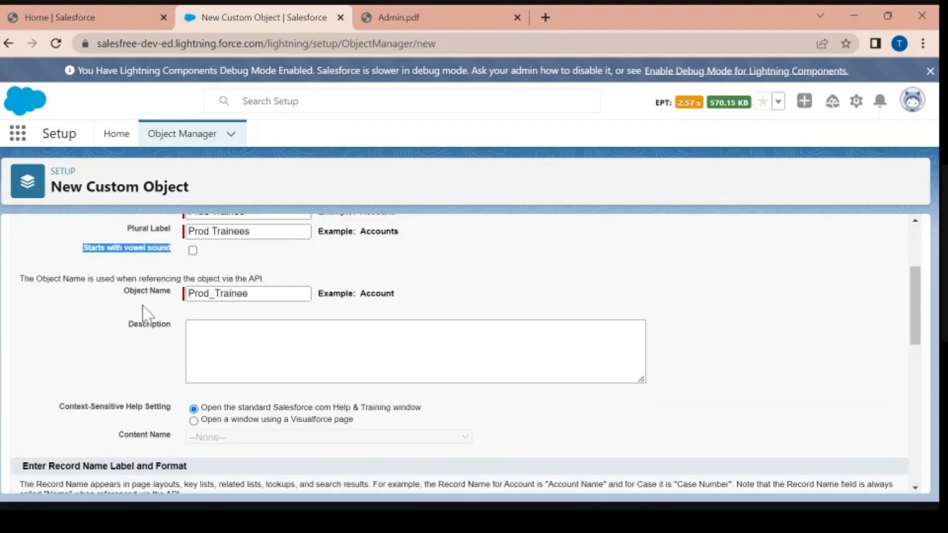
click(137, 269)
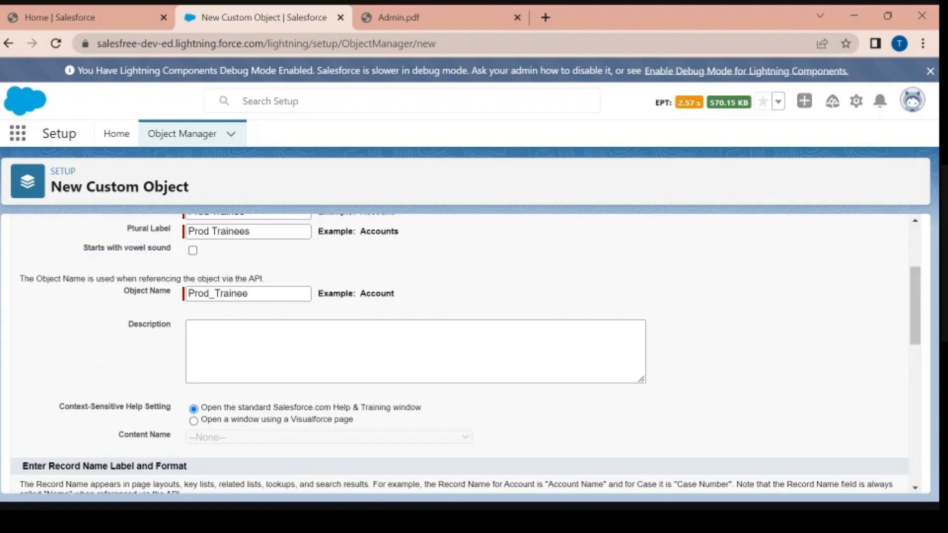
drag(71, 247, 176, 252)
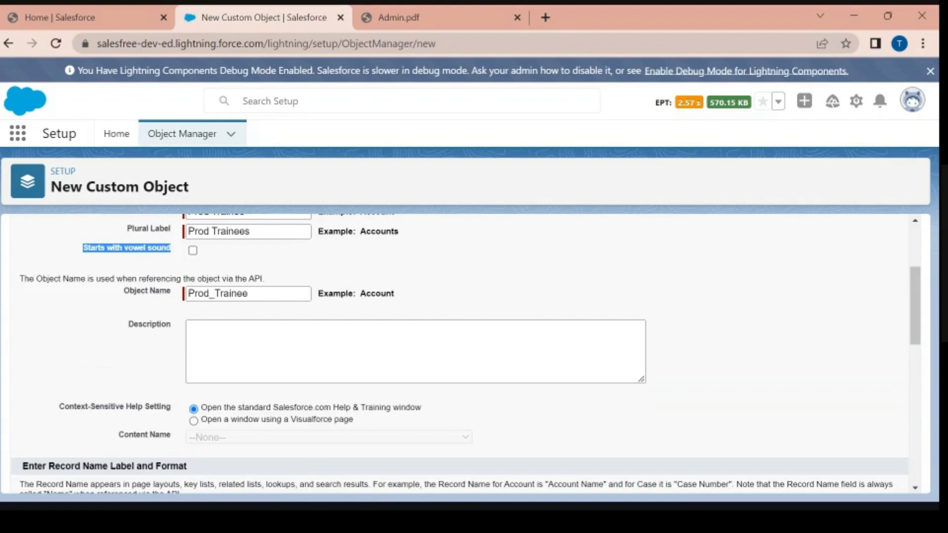
scroll(459, 346, up, 2)
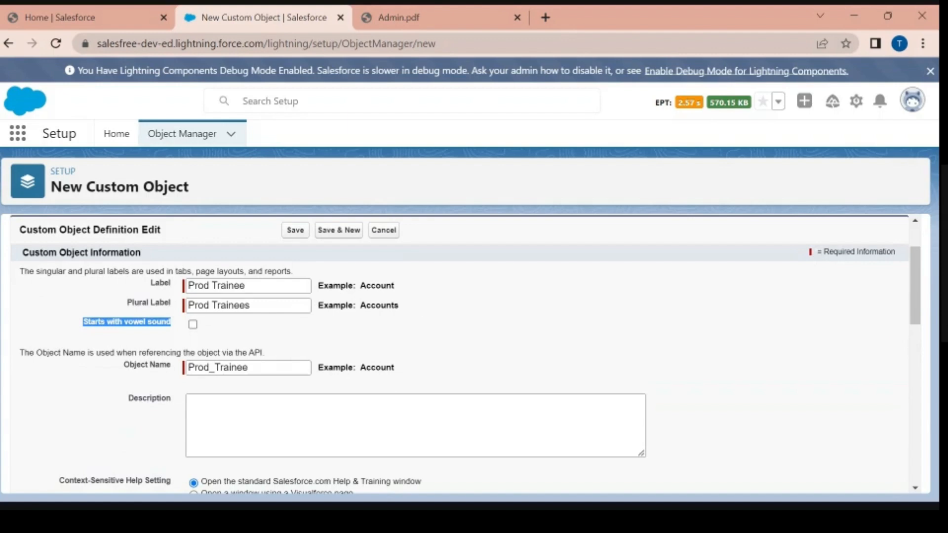
scroll(130, 387, up, 1)
scroll(126, 389, down, 3)
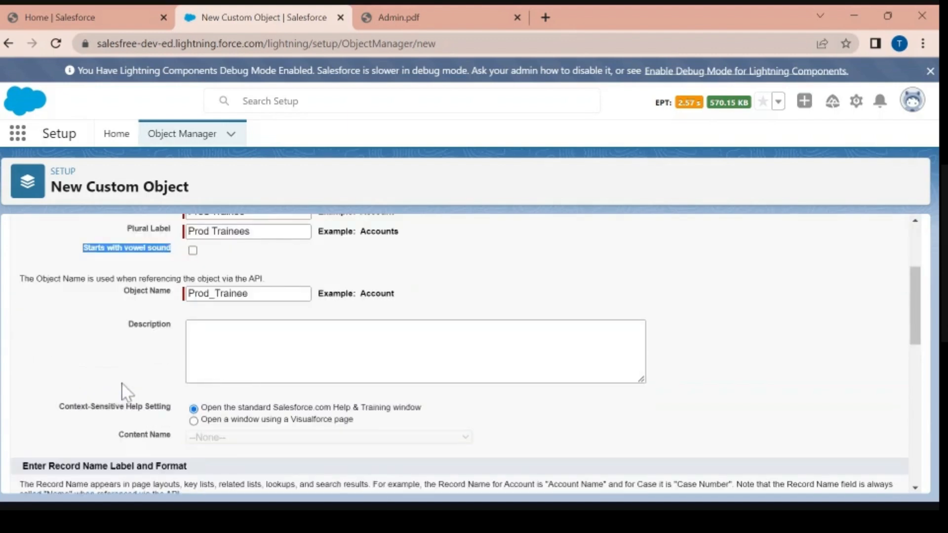
click(121, 383)
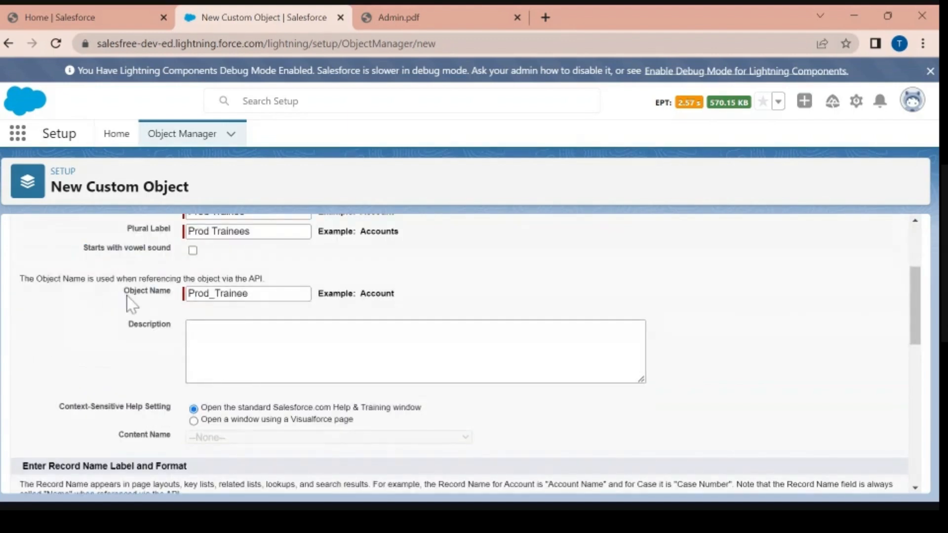
- Compare the object's Label with its Object Name, focusing on the underscore between the words
drag(126, 297, 176, 299)
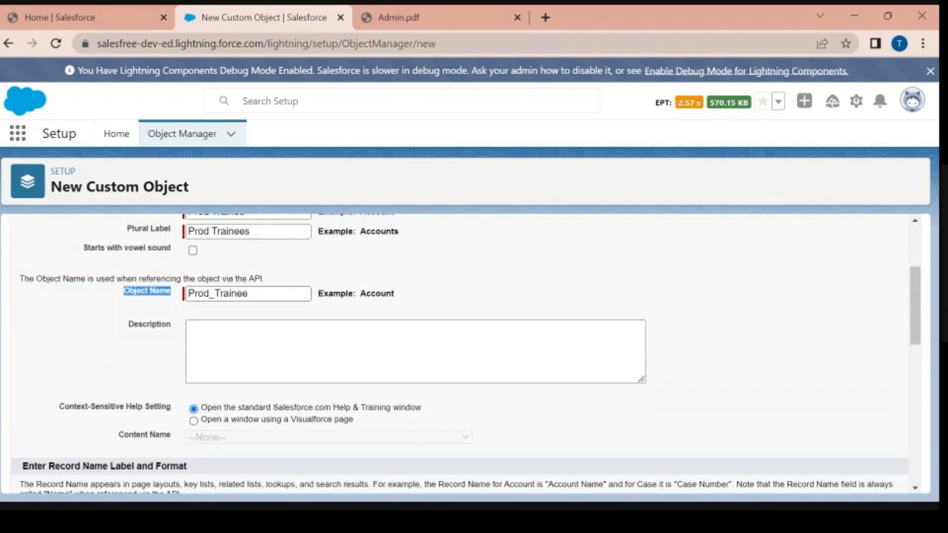
scroll(460, 353, up, 2)
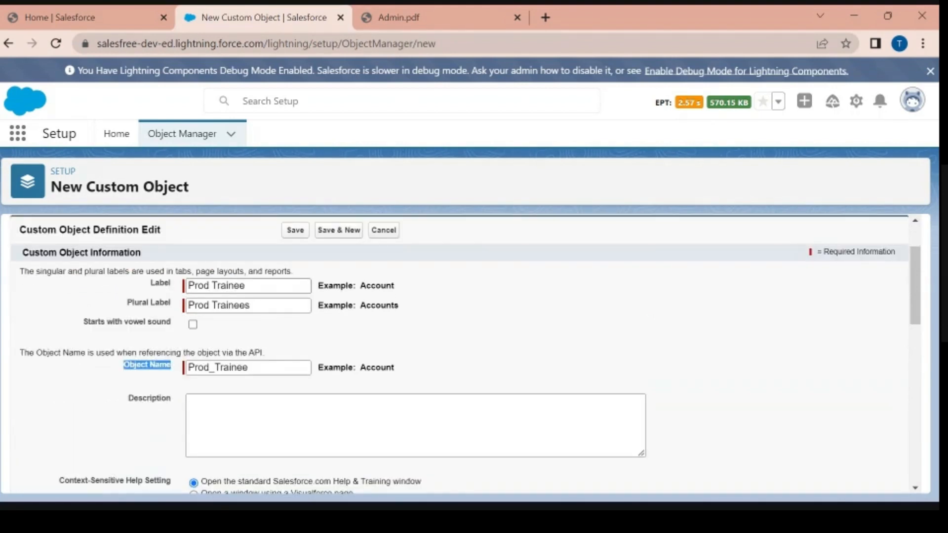
drag(245, 285, 190, 286)
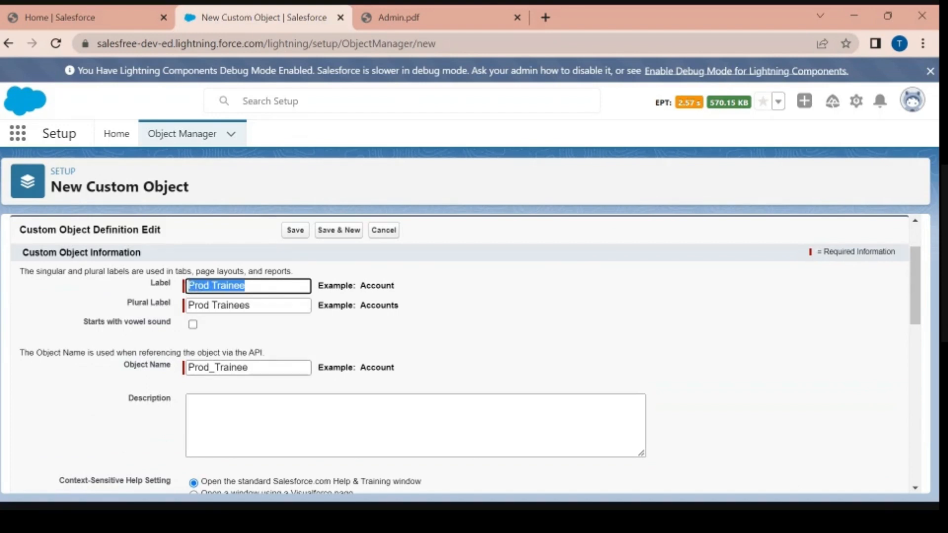
drag(220, 368, 211, 368)
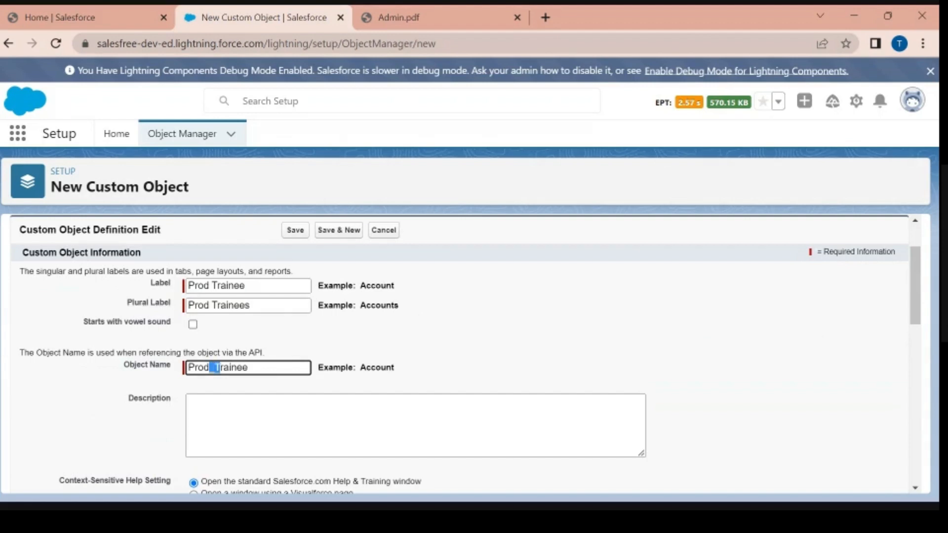
click(519, 361)
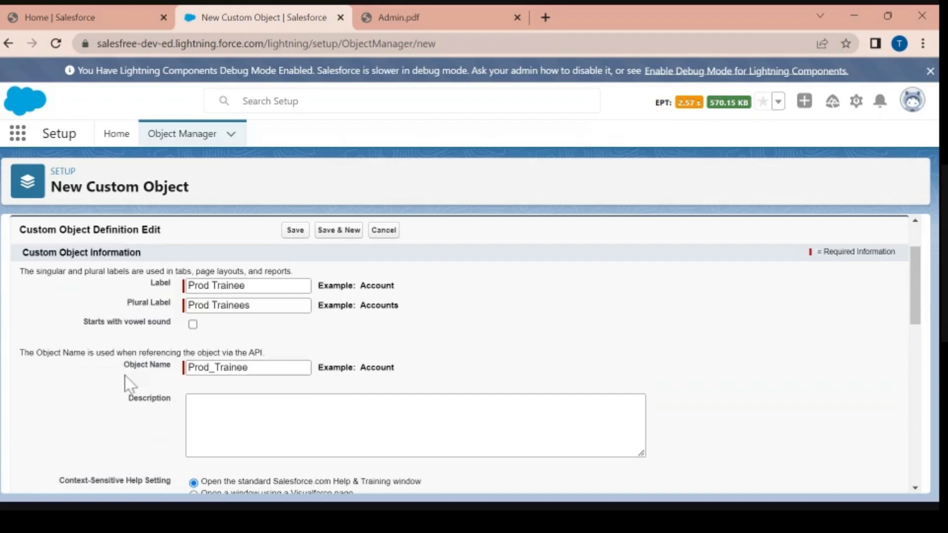
- Examine the Object Name field and its value Prod_Trainee as the object's API reference
drag(124, 365, 181, 369)
click(170, 375)
drag(253, 369, 168, 367)
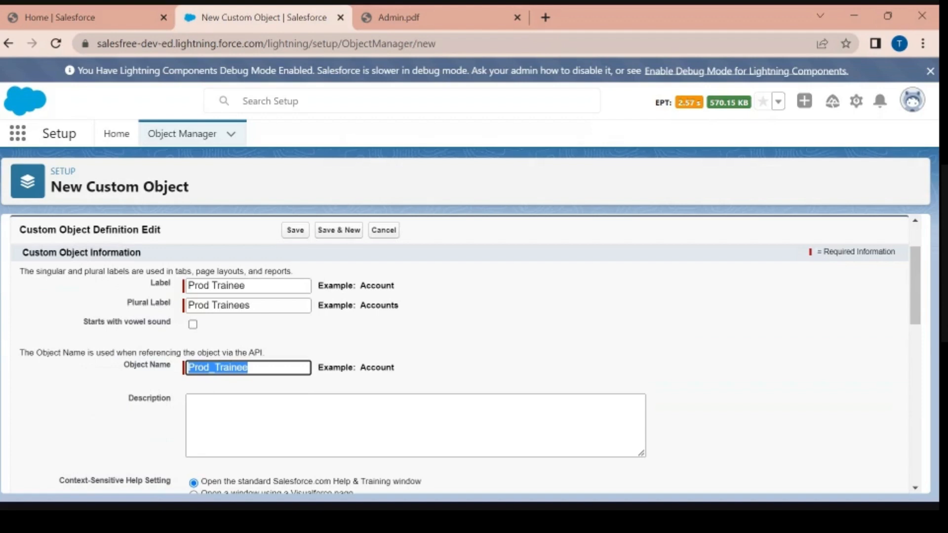
click(54, 370)
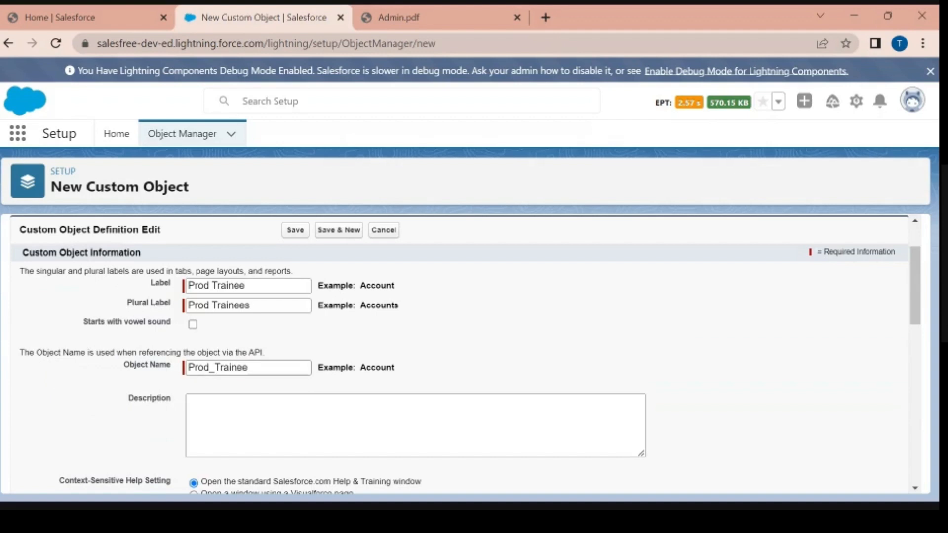
click(169, 367)
click(59, 393)
drag(250, 368, 186, 368)
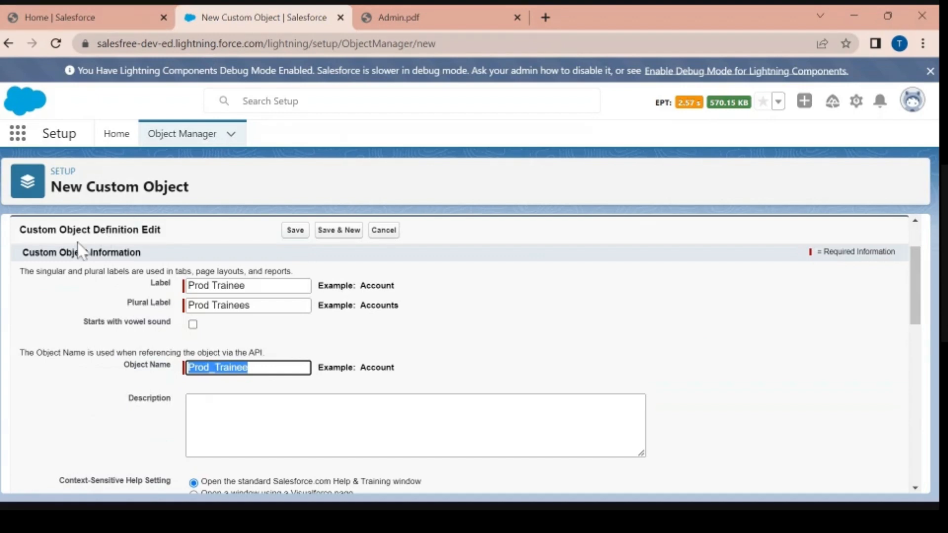
- Check the Salesforce Home browser tab briefly, return to the new custom object form and recheck its Object Name
click(113, 15)
click(266, 13)
click(250, 326)
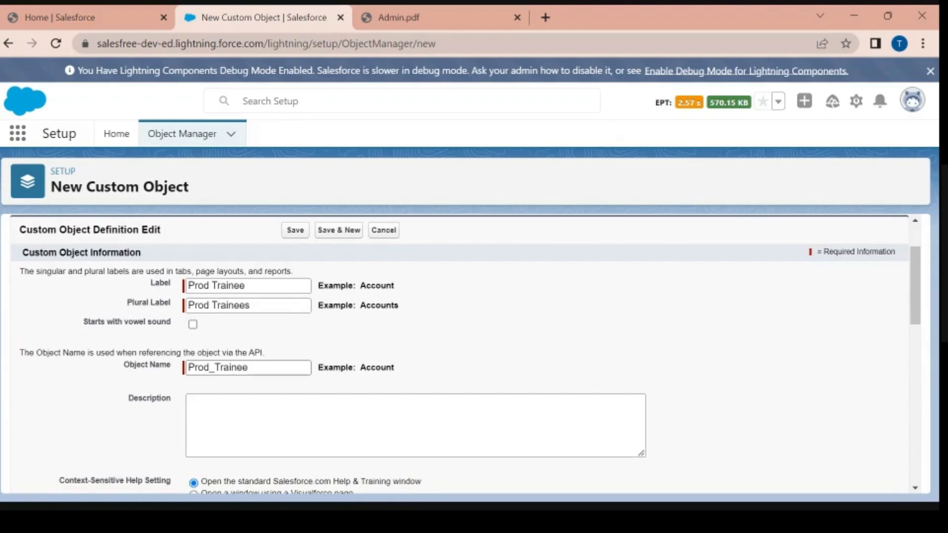
drag(253, 369, 171, 366)
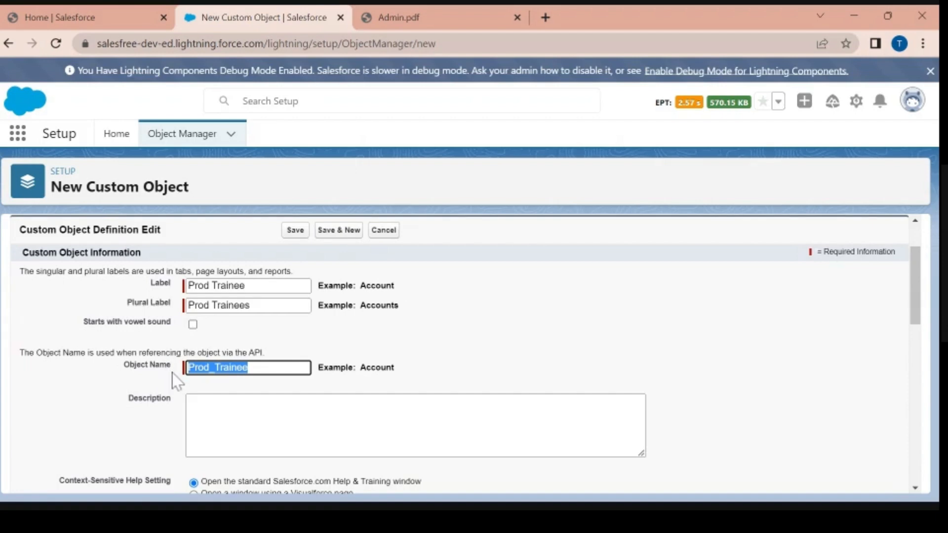
click(158, 373)
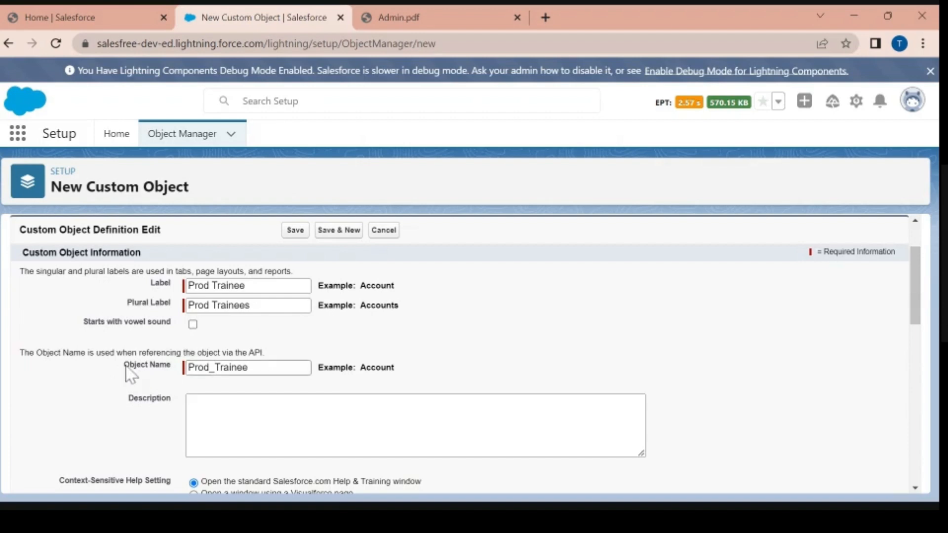
drag(124, 366, 172, 367)
click(127, 382)
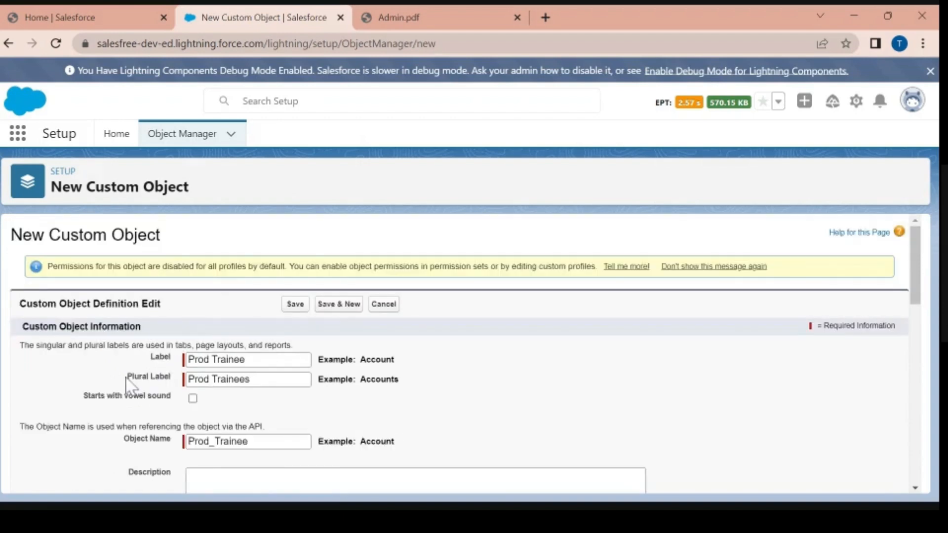
- Look over the rest of the custom object form and examine the empty Description field
scroll(126, 381, down, 3)
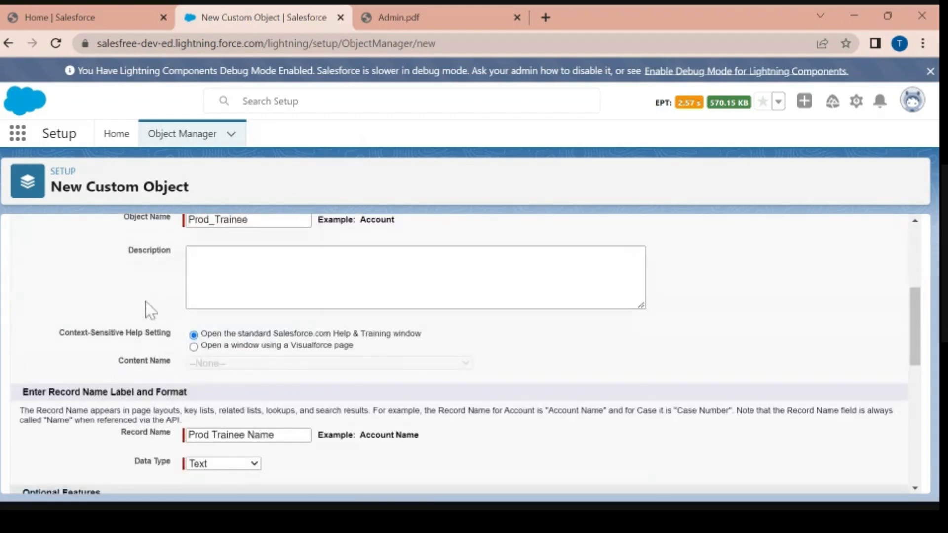
scroll(459, 353, up, 2)
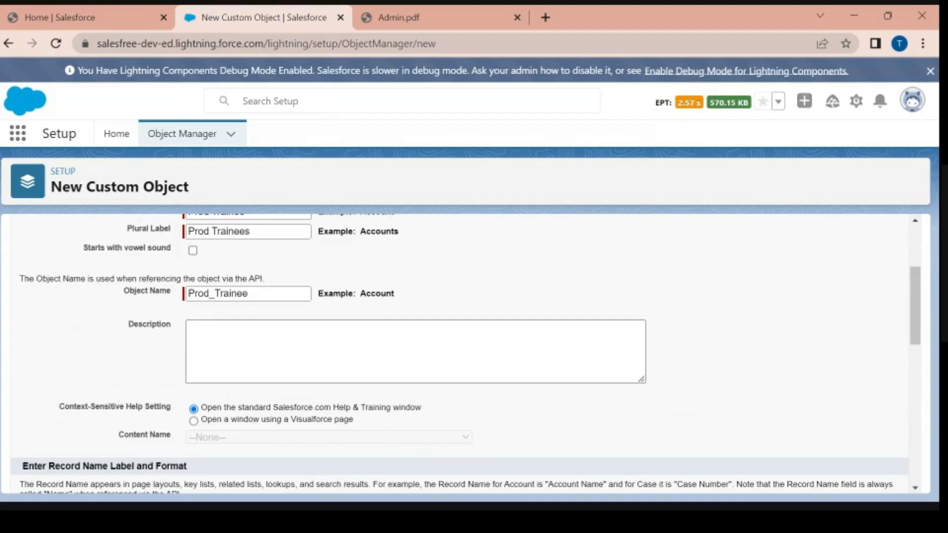
click(422, 338)
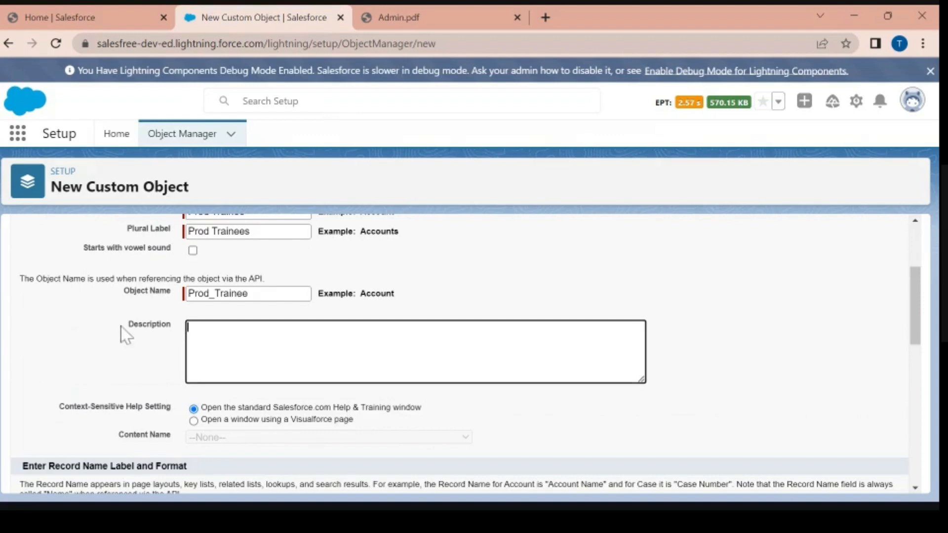
drag(128, 325, 172, 327)
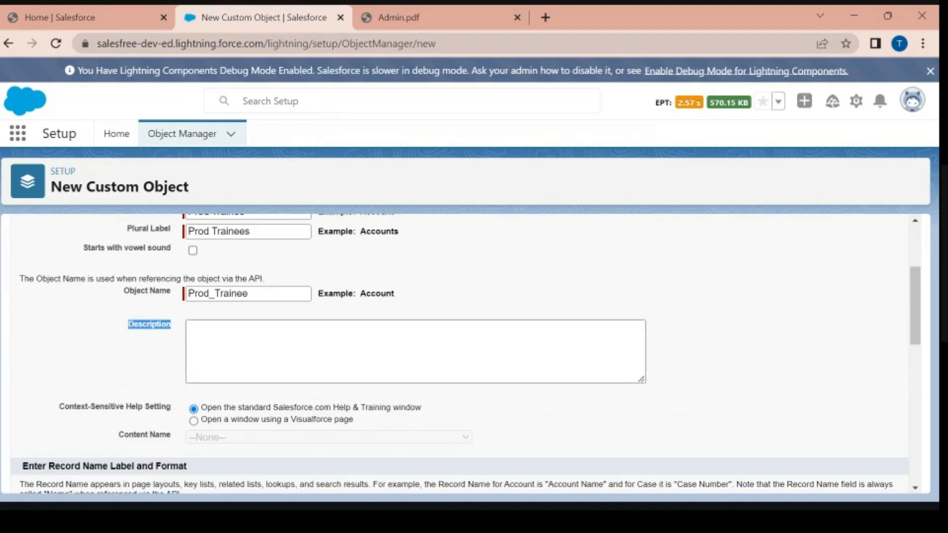
- Enter the object's Description as "created this object to capture the production trainee details."
click(222, 344)
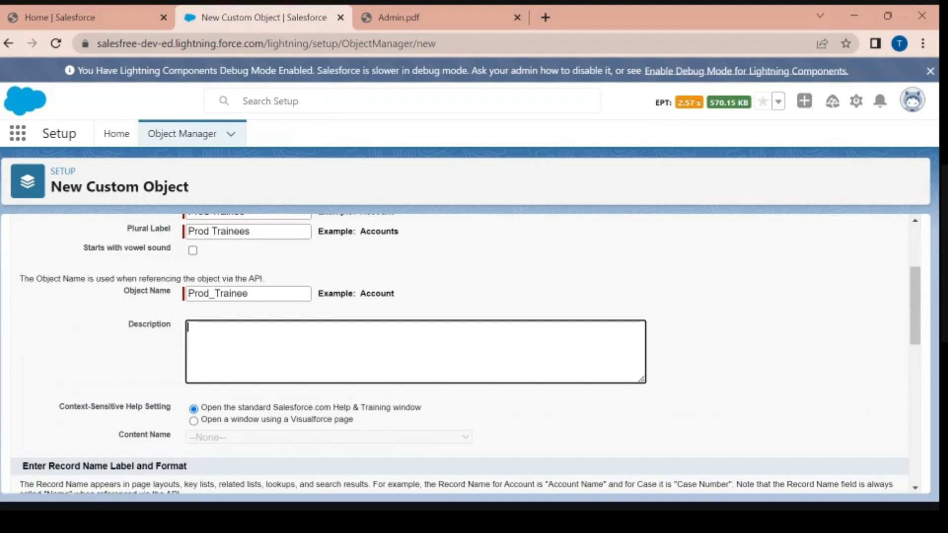
text(c)
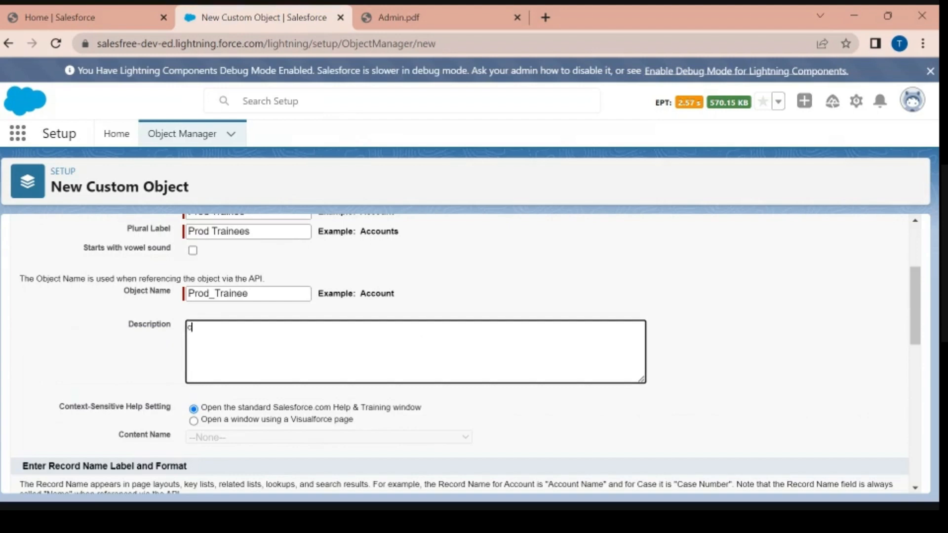
text(reated this op)
text(ject to c)
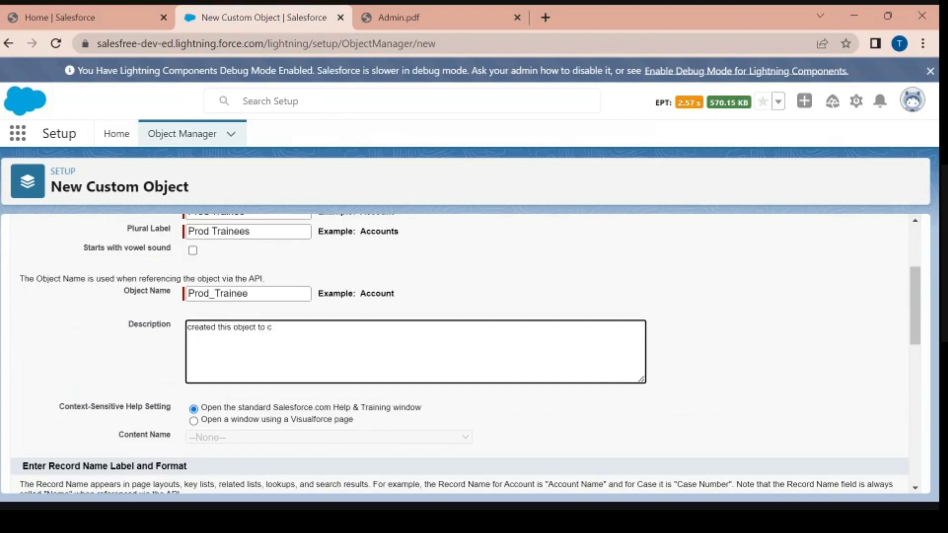
text(apture the production tr)
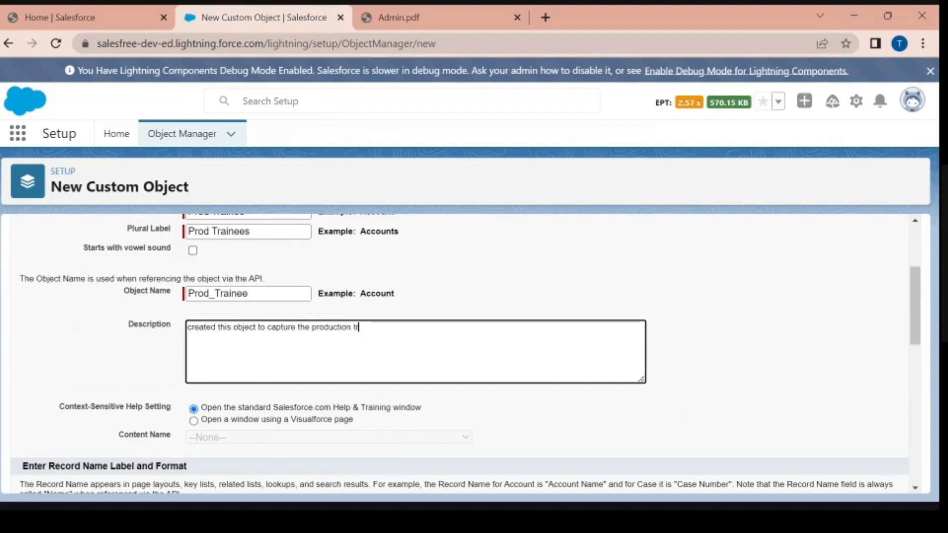
text(ainee det)
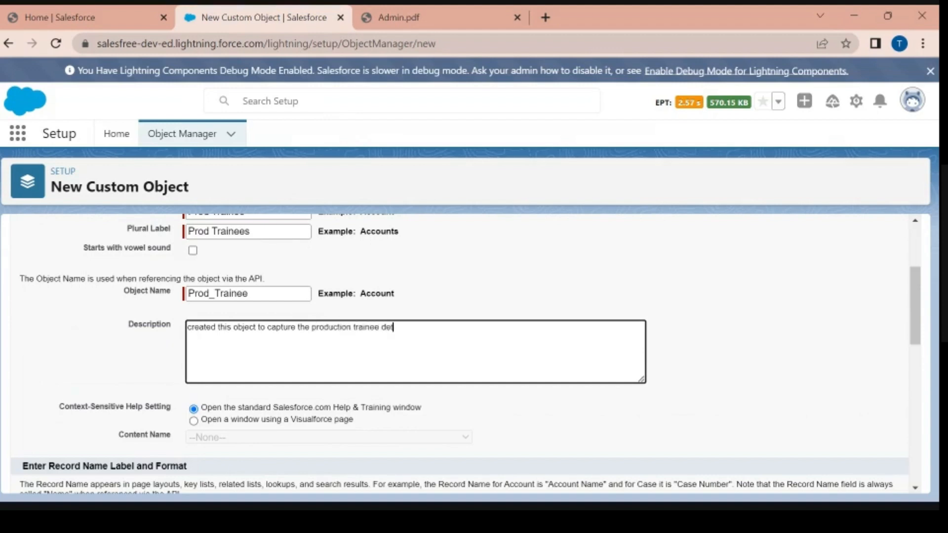
text(eils.)
- Review the whole Description text and make sure it ends with a full stop
key(ctrl+a)
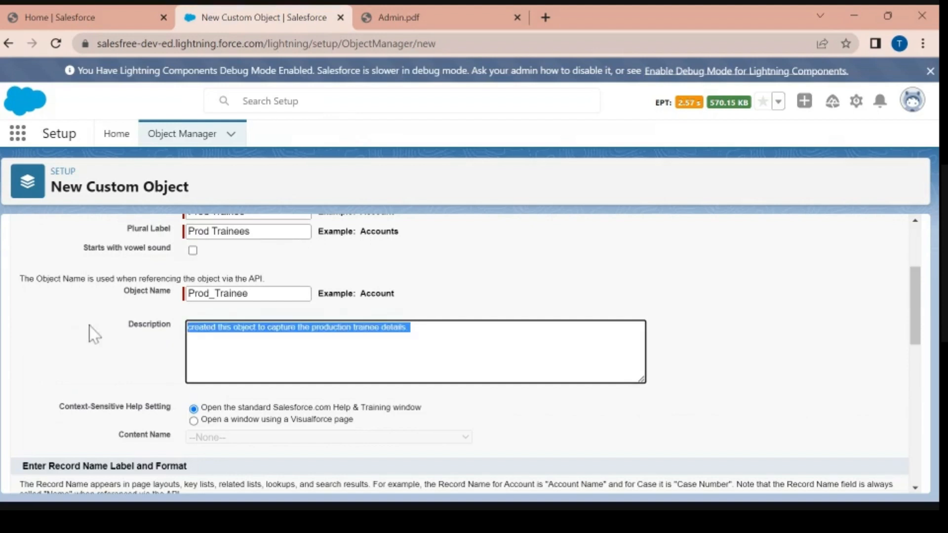
click(93, 341)
drag(191, 328, 417, 323)
click(423, 328)
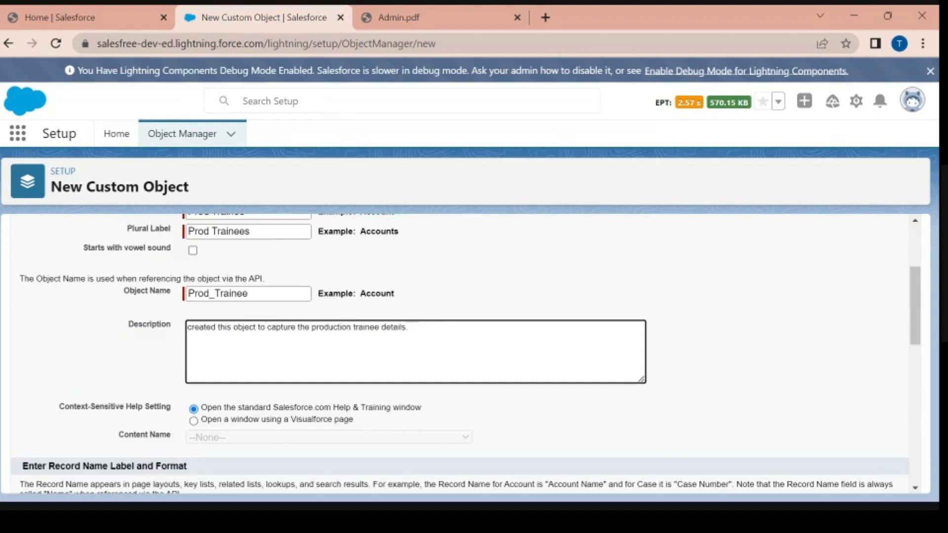
scroll(127, 306, down, 1)
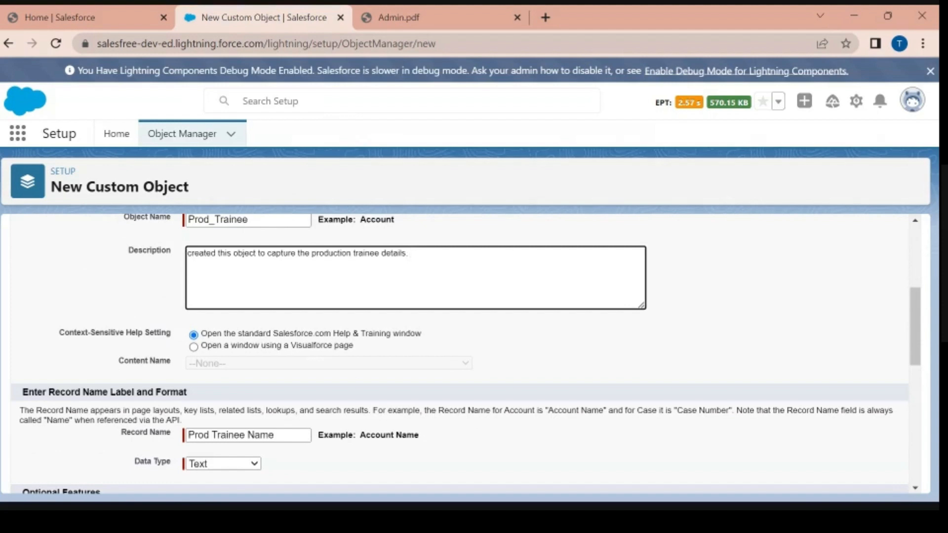
drag(188, 253, 411, 252)
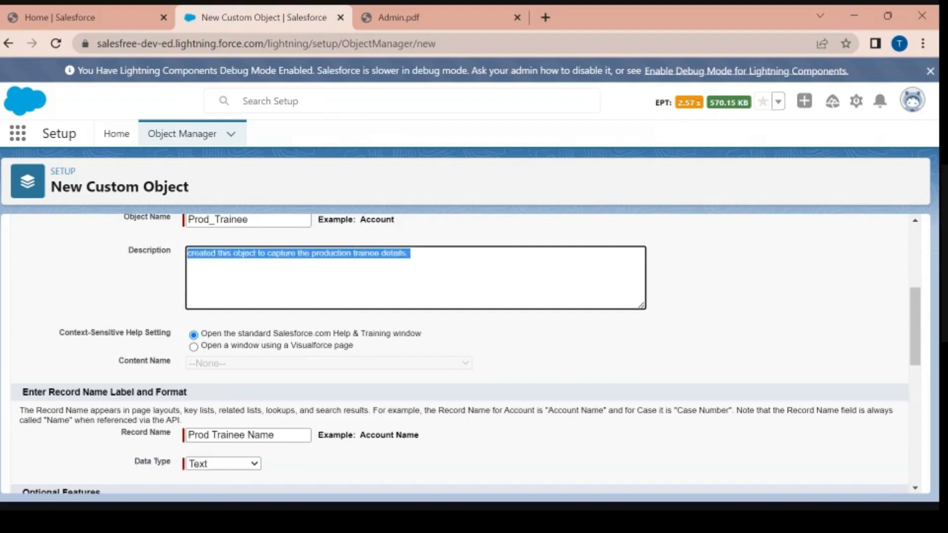
click(405, 253)
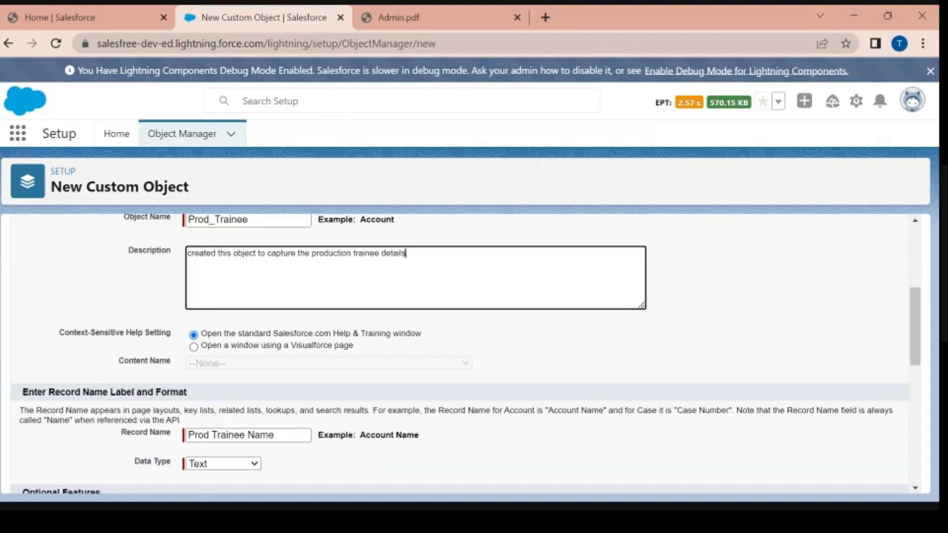
text(.)
key(ctrl+a)
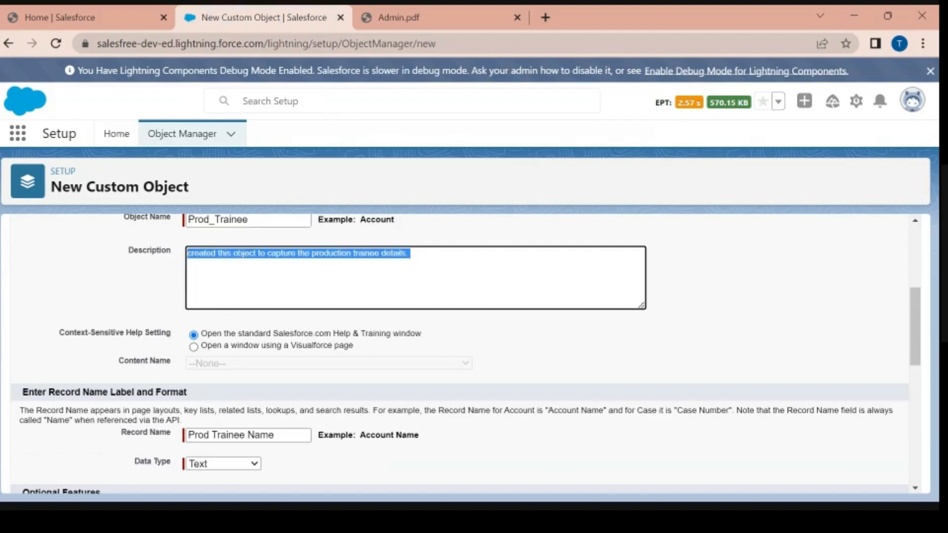
click(220, 254)
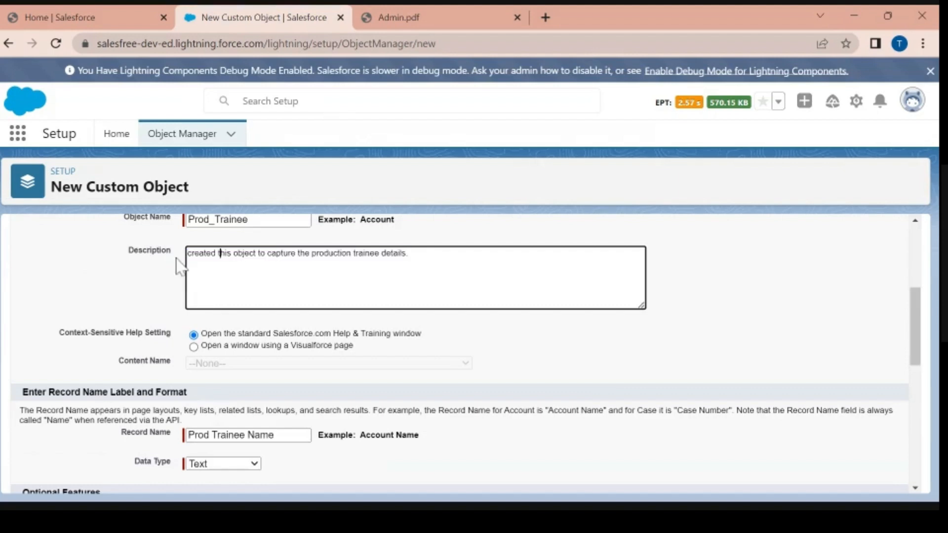
key(ctrl+a)
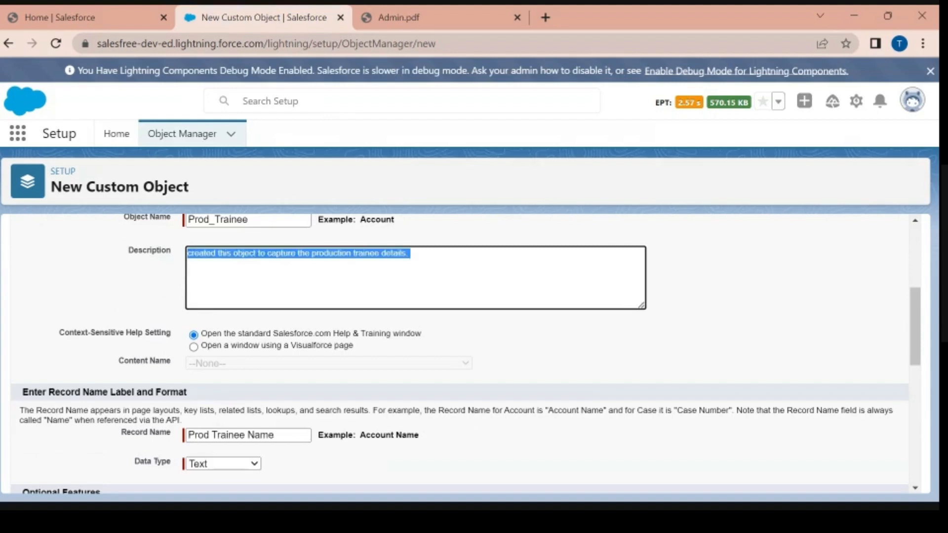
scroll(182, 296, down, 2)
scroll(143, 275, up, 3)
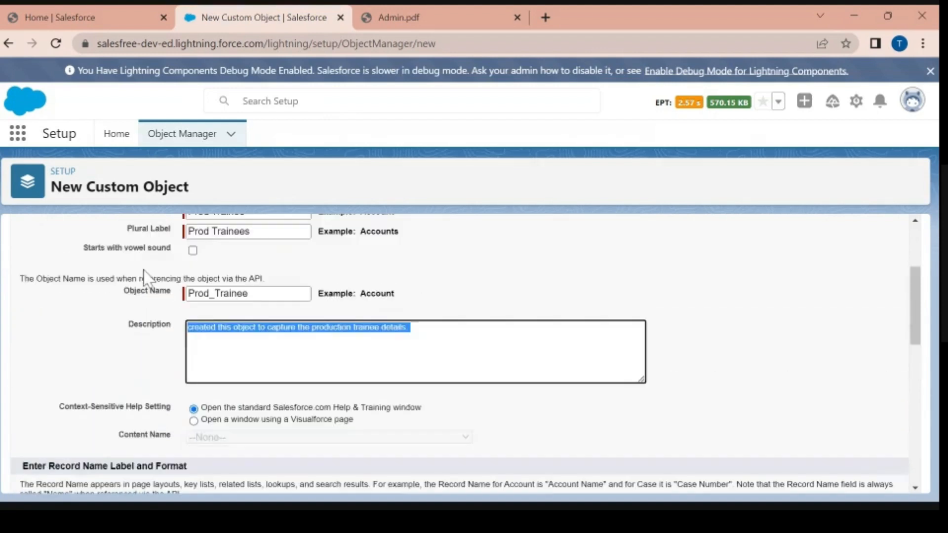
- Examine the Enter Record Name Label and Format section, including the Record Name value and the Data Type field
scroll(158, 341, down, 3)
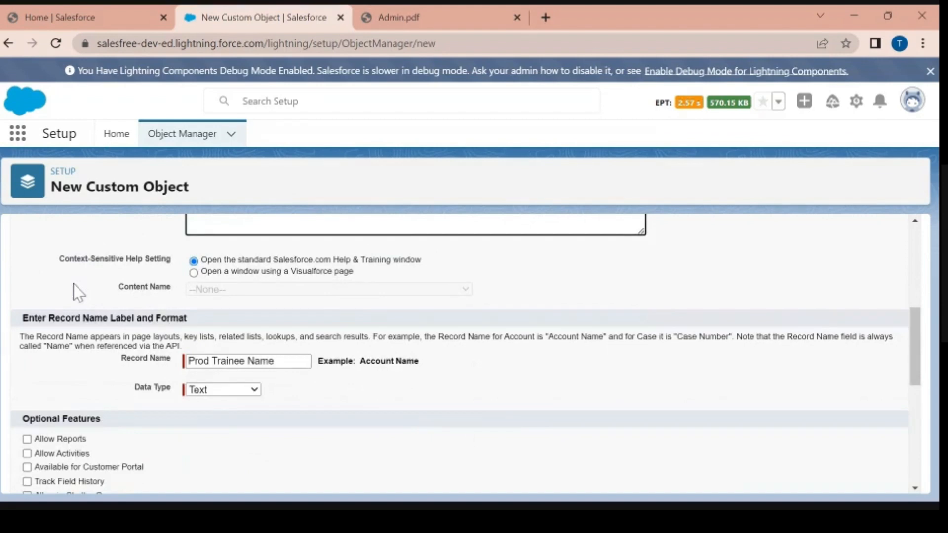
scroll(76, 293, down, 1)
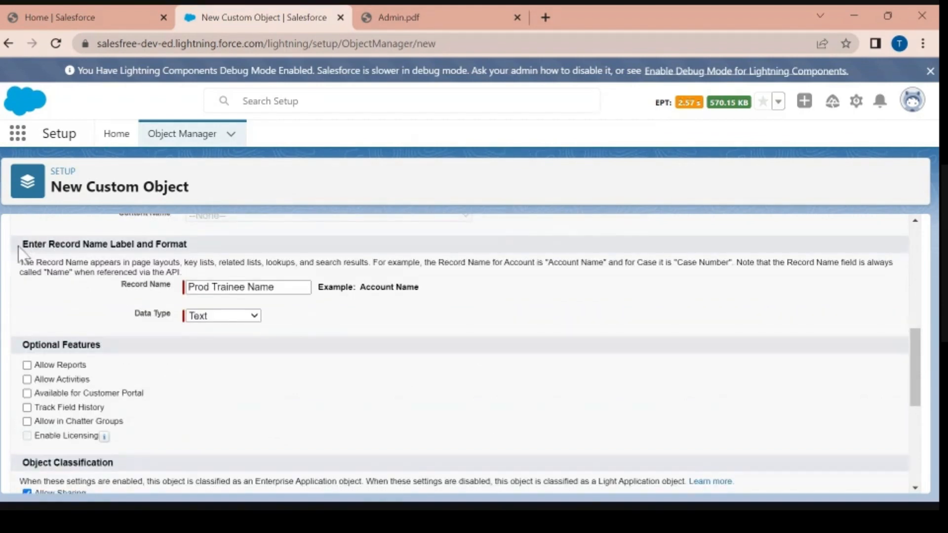
drag(18, 249, 206, 251)
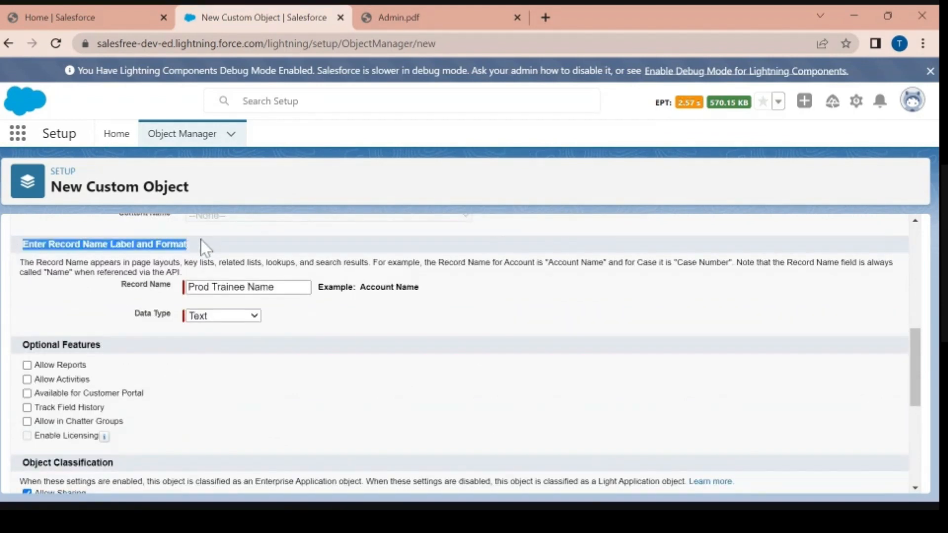
click(200, 238)
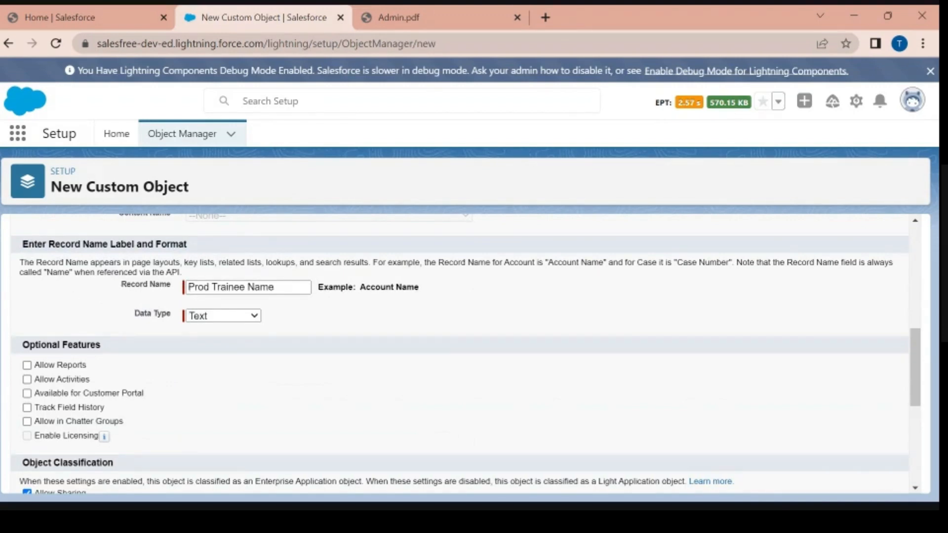
drag(22, 244, 107, 245)
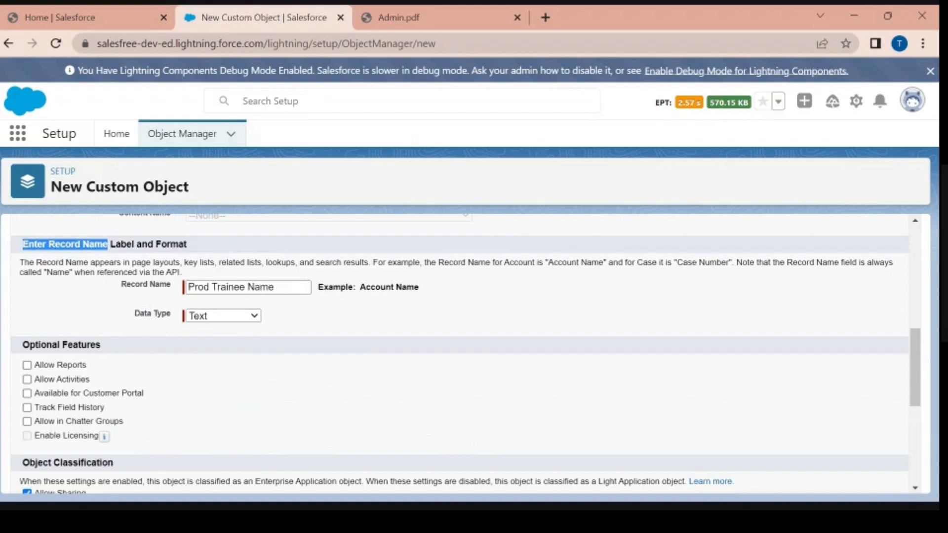
click(112, 311)
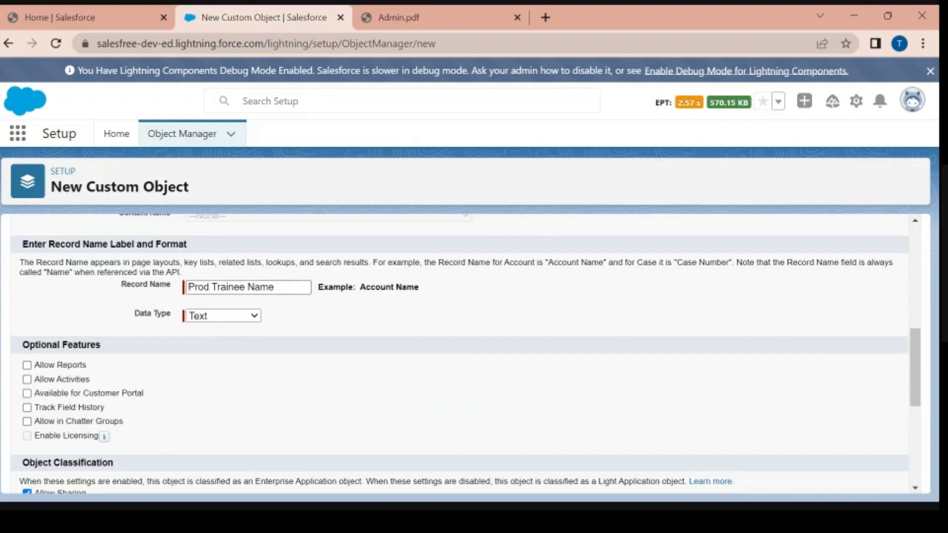
click(188, 288)
drag(187, 287, 274, 287)
click(306, 309)
drag(135, 316, 170, 319)
click(475, 432)
- Switch the record name's Data Type to Auto Number and back to Text to compare the fields each offers
click(253, 315)
click(255, 345)
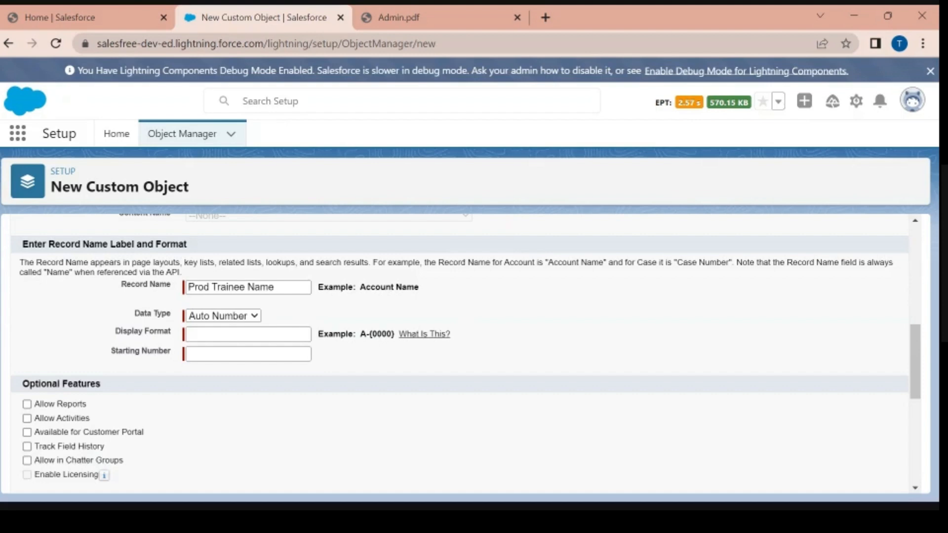
click(238, 317)
click(228, 327)
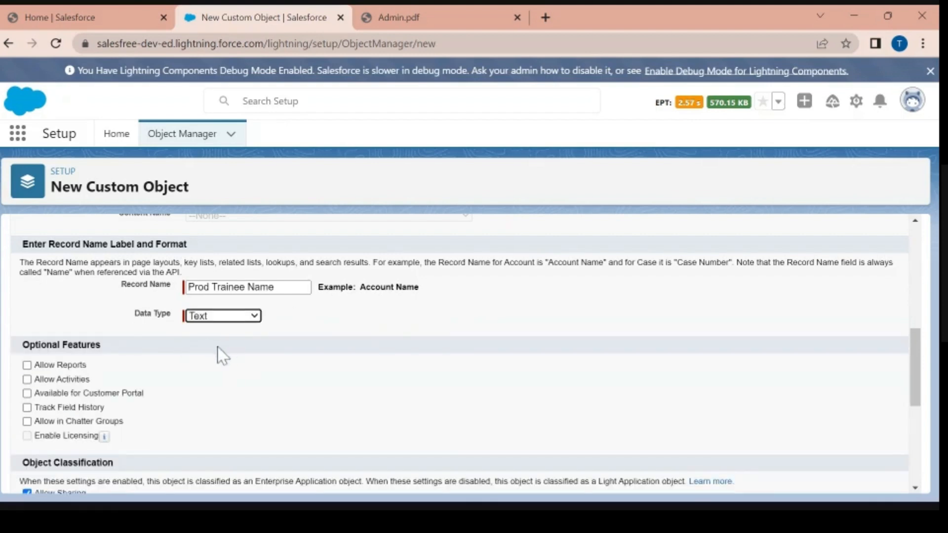
- Set the Data Type of the record name to Auto Number
scroll(217, 351, down, 4)
scroll(222, 355, up, 5)
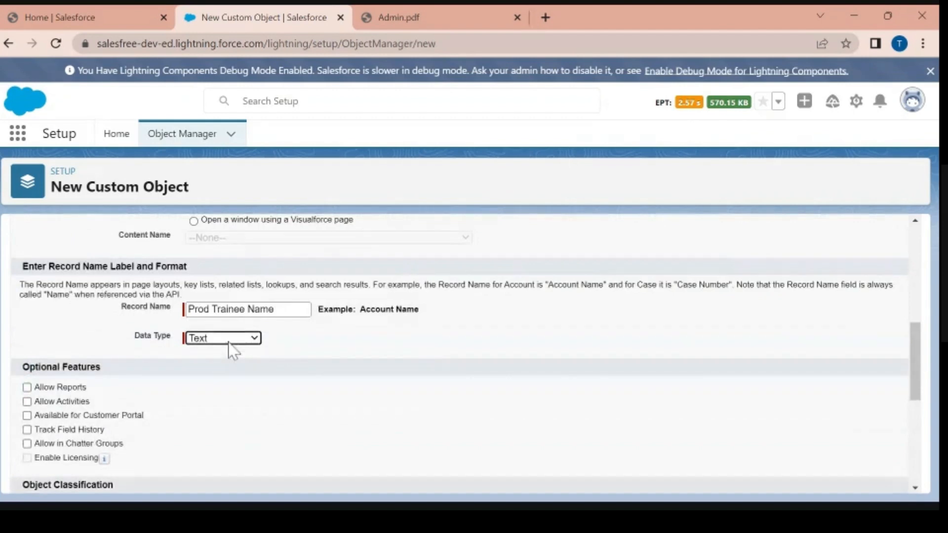
click(228, 343)
click(225, 363)
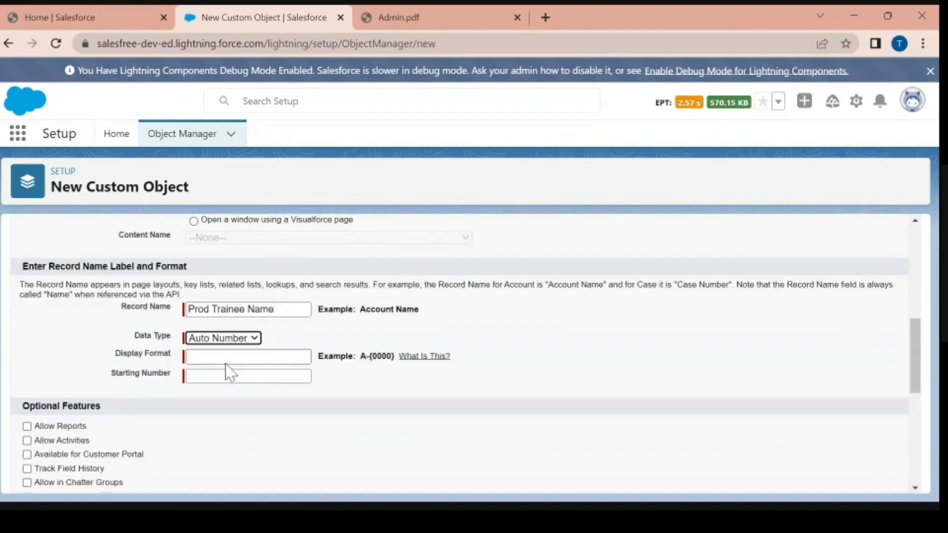
click(302, 331)
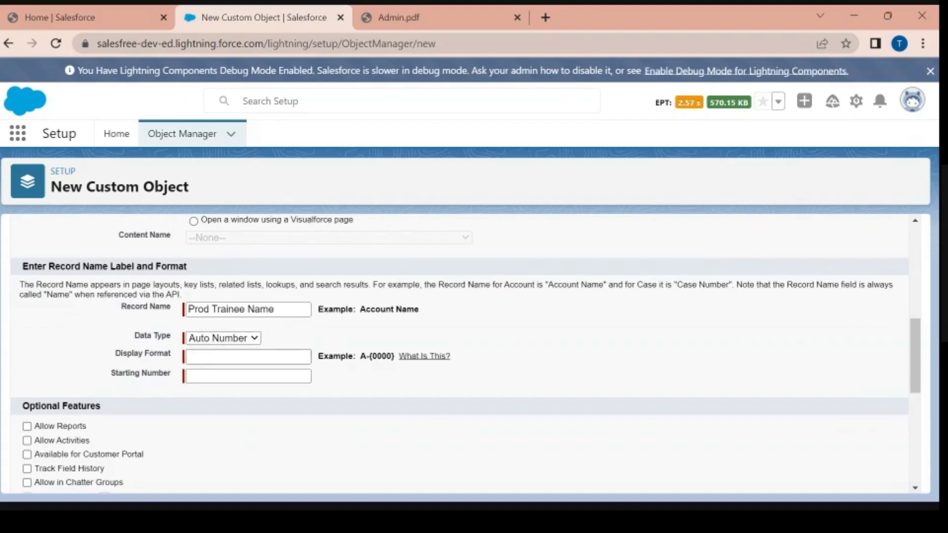
- Check the Display Format and Starting Number fields, and set the record name's Display Format to PT-{0000}
click(248, 357)
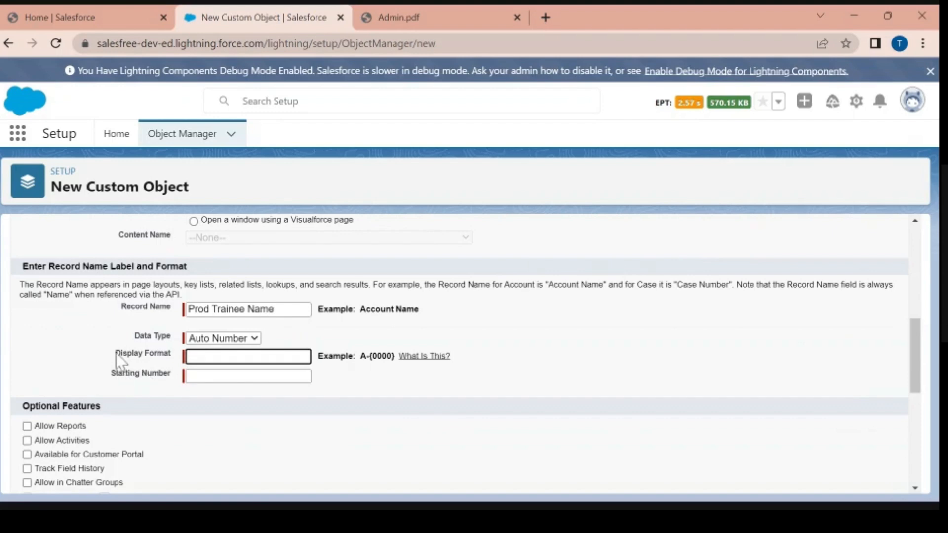
drag(116, 353, 167, 355)
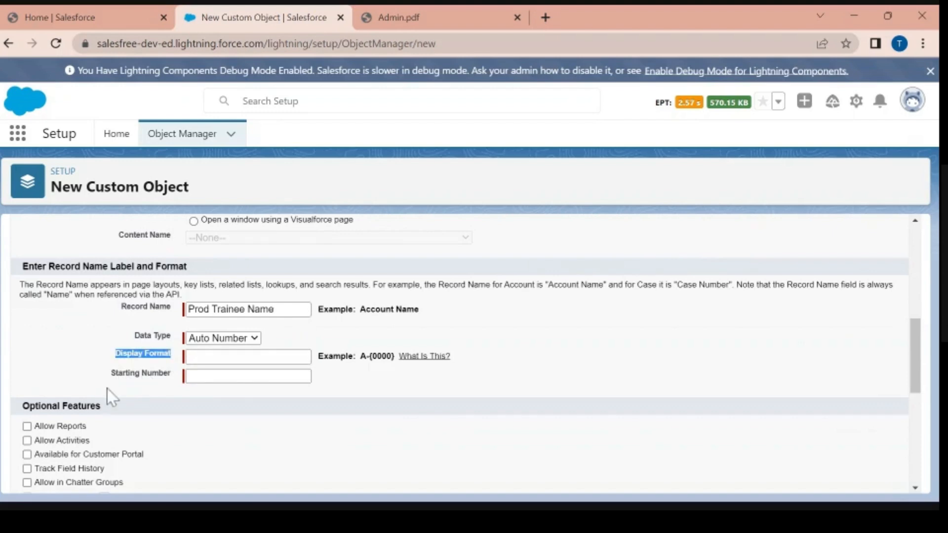
drag(111, 373, 180, 388)
click(195, 357)
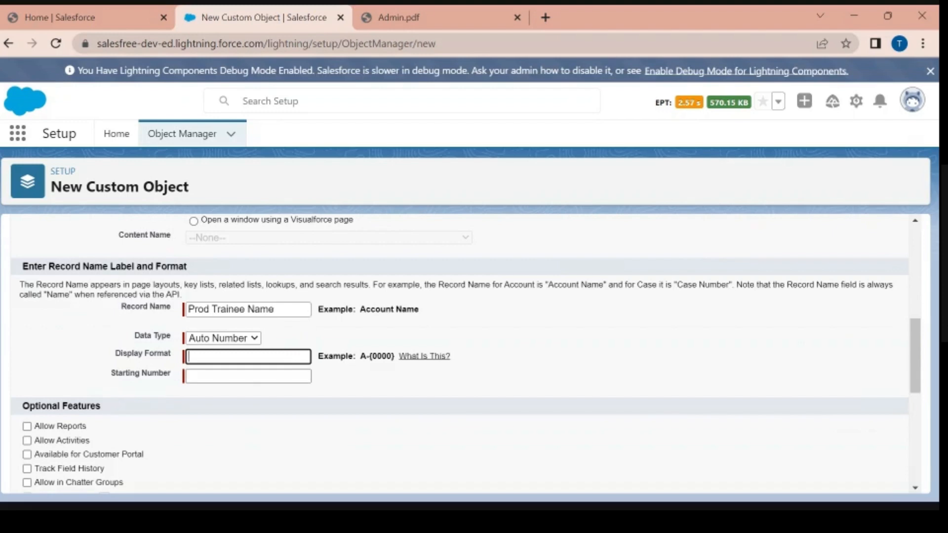
drag(189, 310, 195, 309)
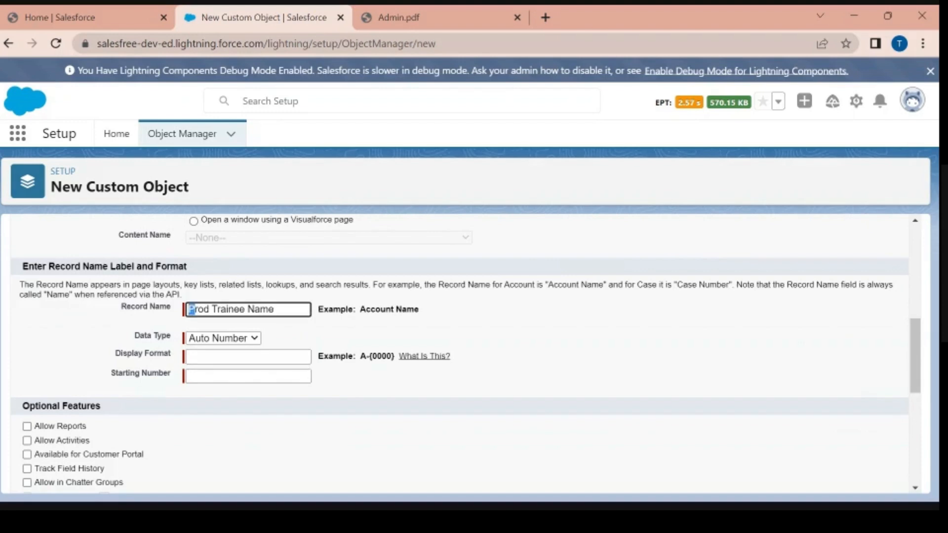
click(198, 357)
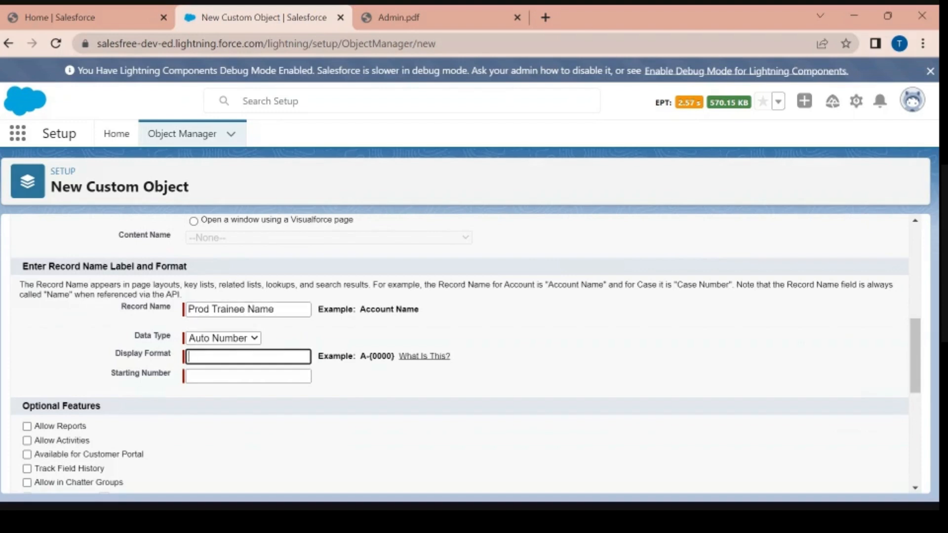
text(PT)
scroll(211, 354, up, 10)
scroll(245, 398, down, 10)
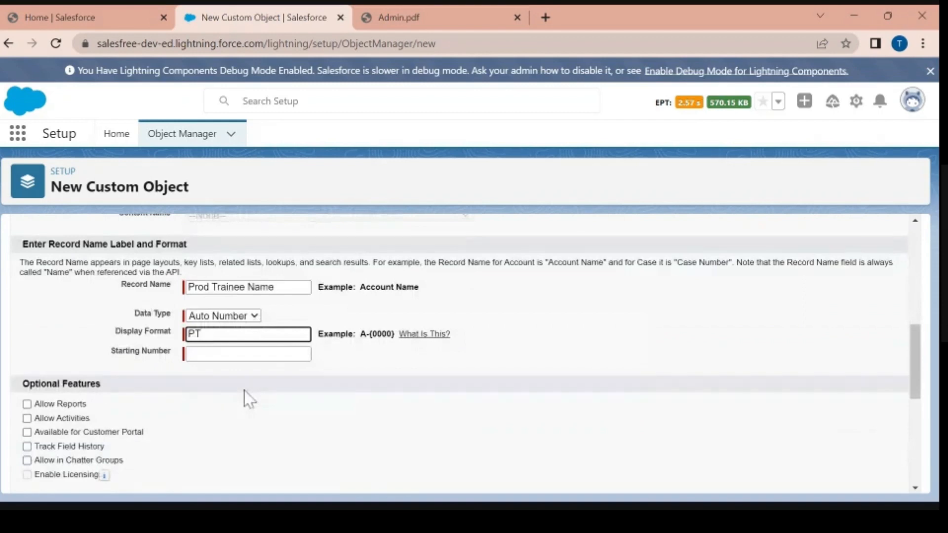
text(-{}0000)
- Write PT-00001 in the browser's page search as a sample record number and compare it with the Display Format
key(ctrl+f)
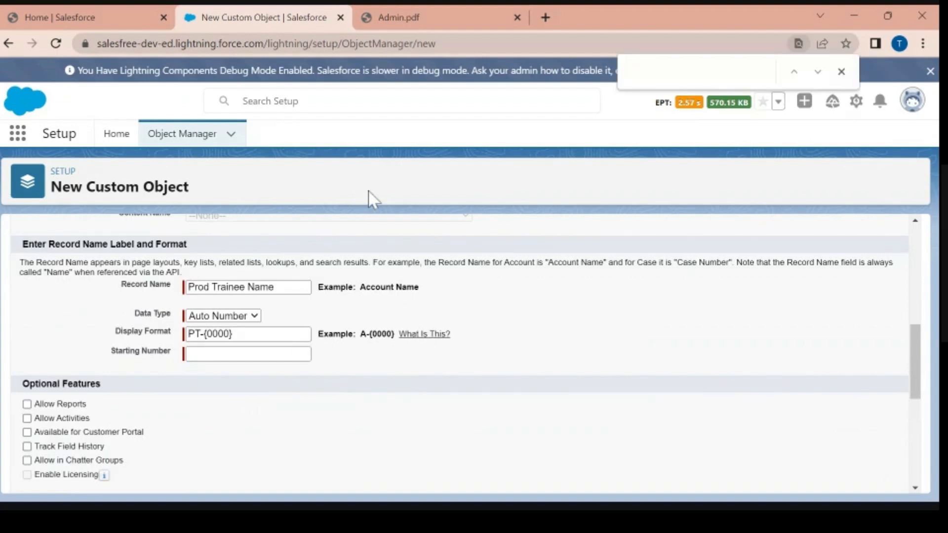
text(PT)
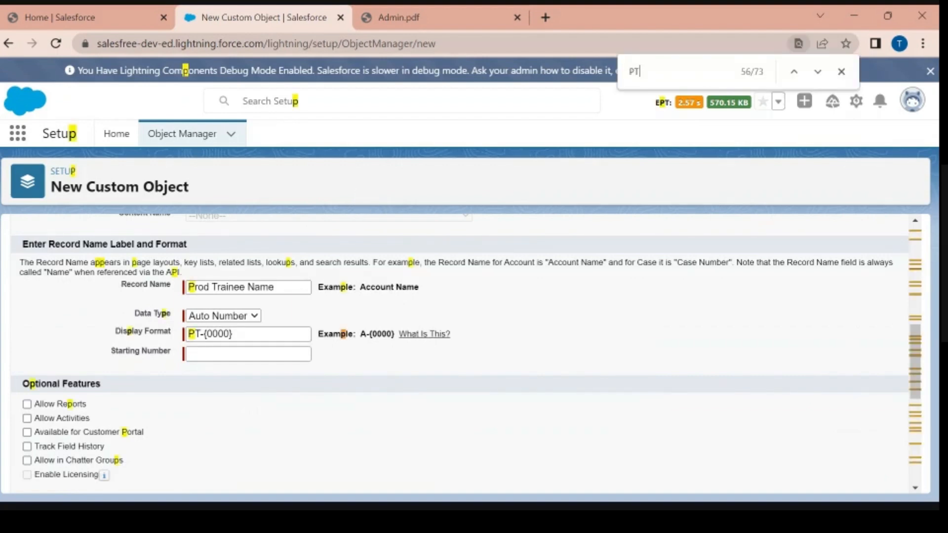
text(-00001)
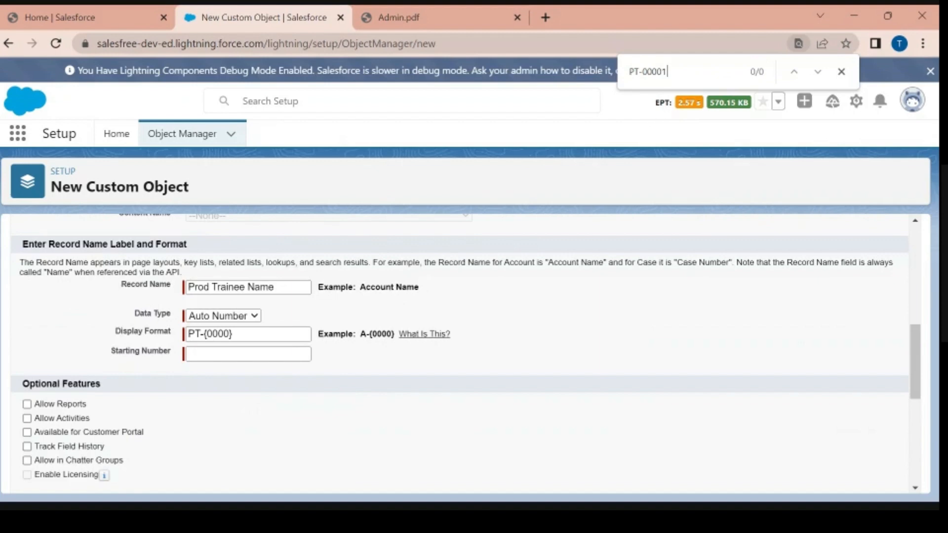
drag(642, 72, 667, 72)
click(668, 73)
click(230, 334)
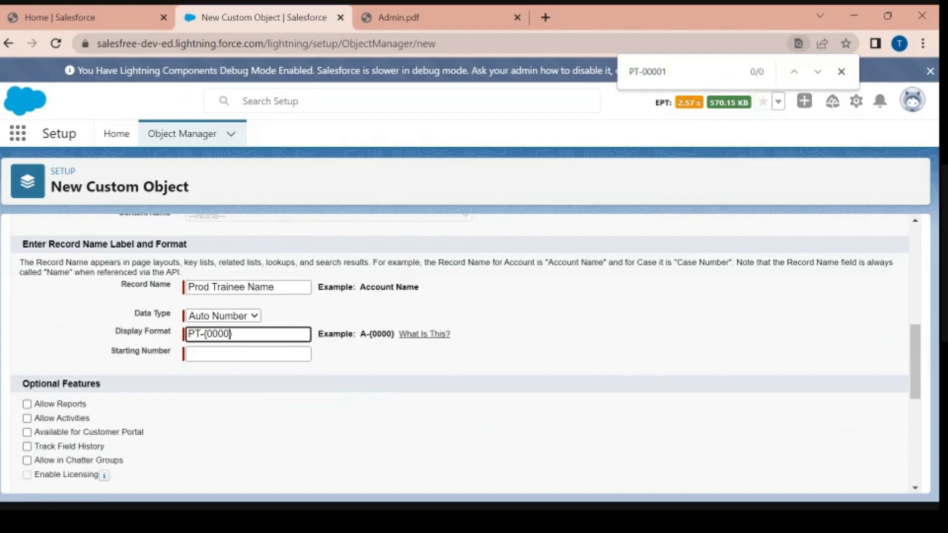
- Set the record name's Display Format to PT-{00000} and check it against the Starting Number field
text(0)
drag(206, 334, 235, 335)
click(213, 335)
drag(205, 334, 236, 334)
drag(112, 352, 174, 352)
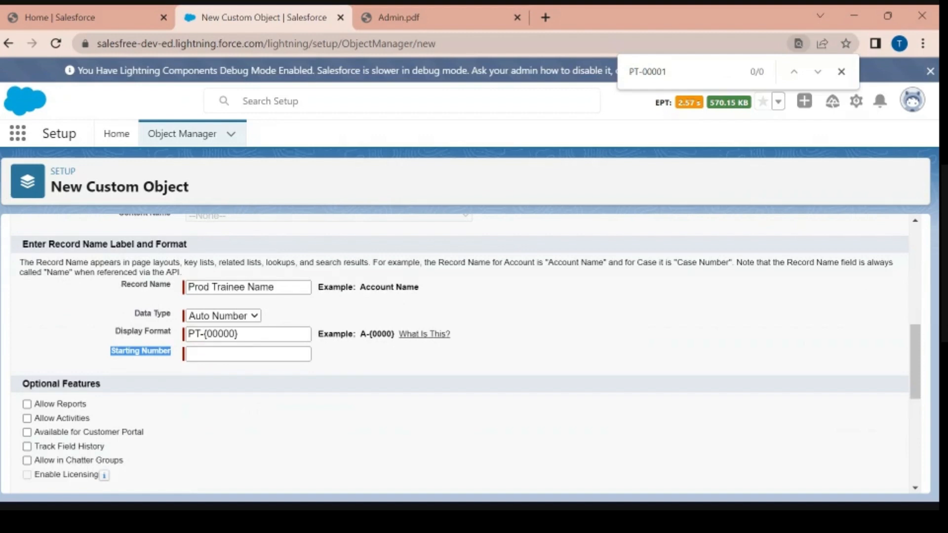
- Change the sample record number in the browser's page search to PT-00099 and back to PT-00001
key(BackSpace)
key(BackSpace)
text(9)
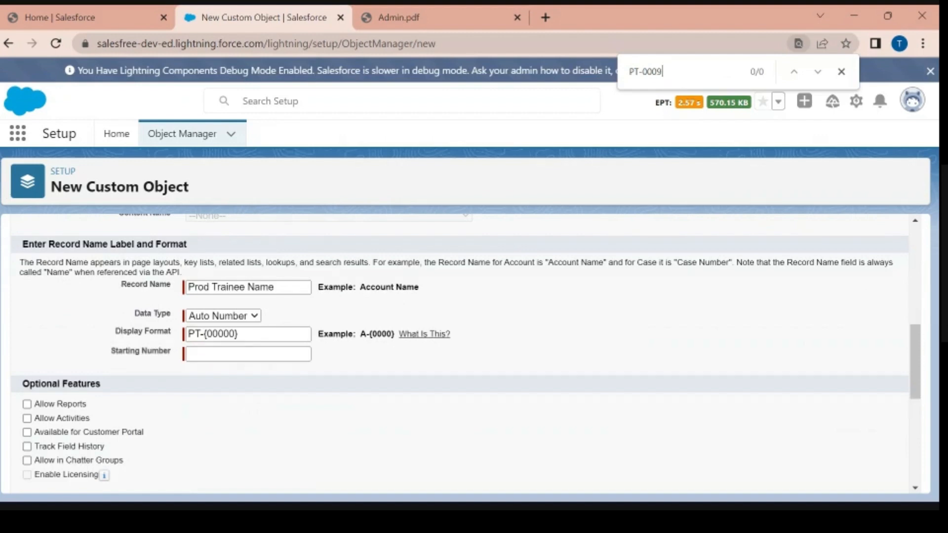
text(9)
key(BackSpace)
key(BackSpace)
text(01)
- Set the Starting Number of the auto-numbered record name to 1
click(212, 354)
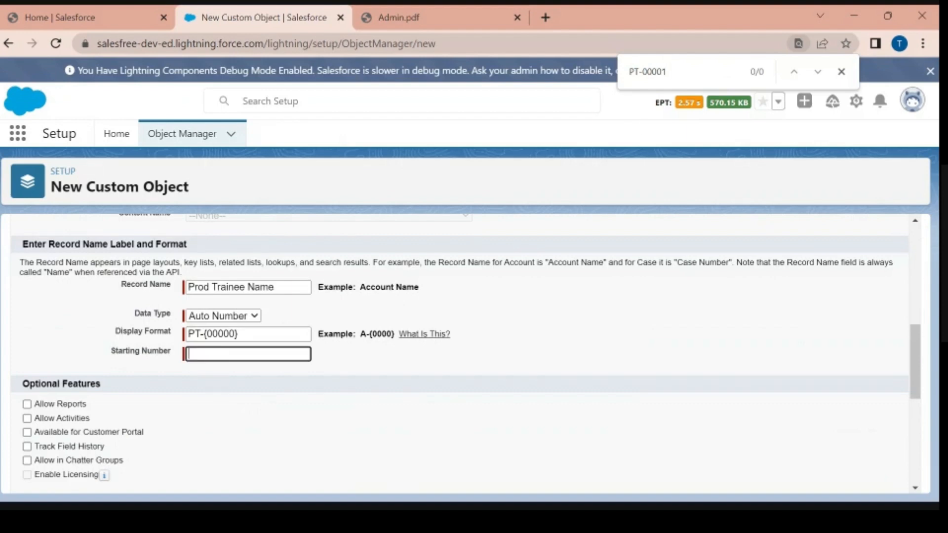
text(1)
drag(208, 355, 178, 353)
- Change the sample record number in the page search to PT-00009 and compare it with the Display Format and Starting Number
click(672, 72)
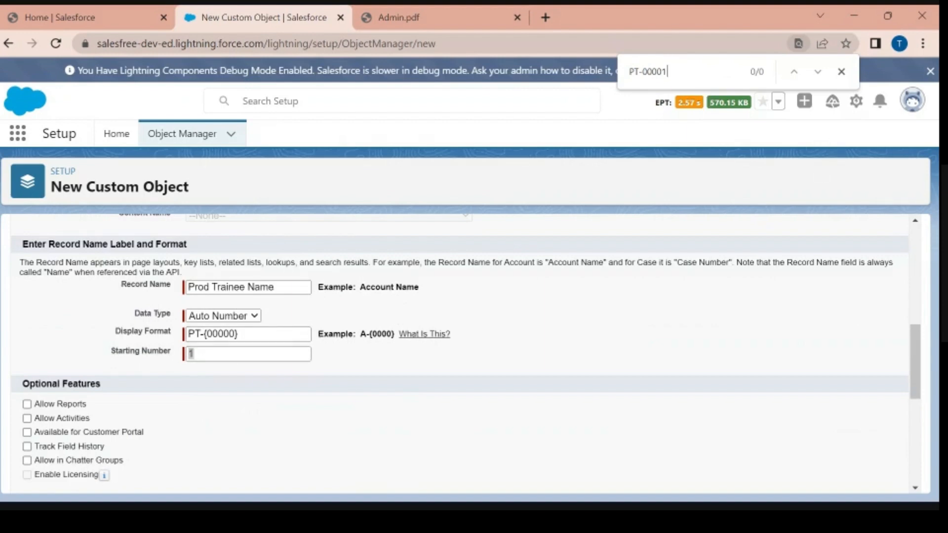
drag(641, 72, 663, 69)
click(665, 72)
key(BackSpace)
text(9)
drag(195, 354, 235, 334)
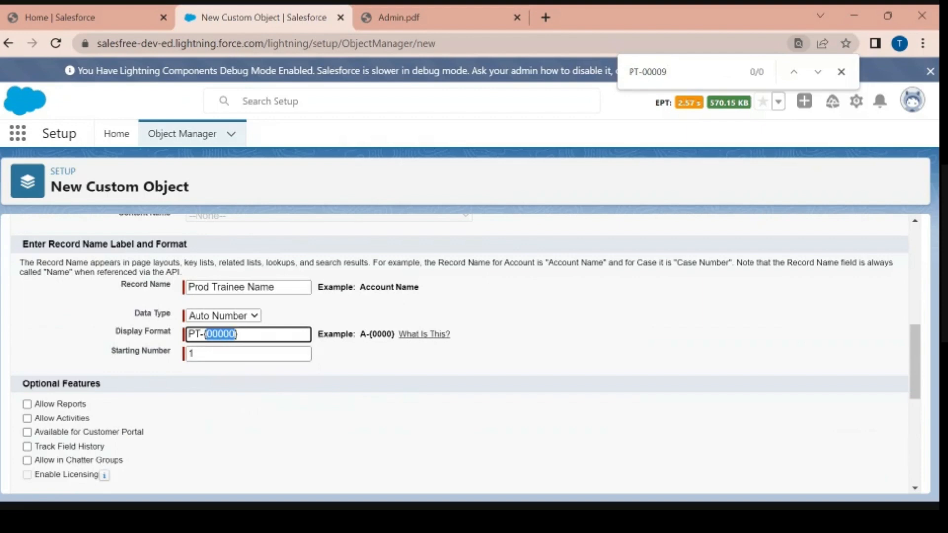
drag(212, 354, 189, 354)
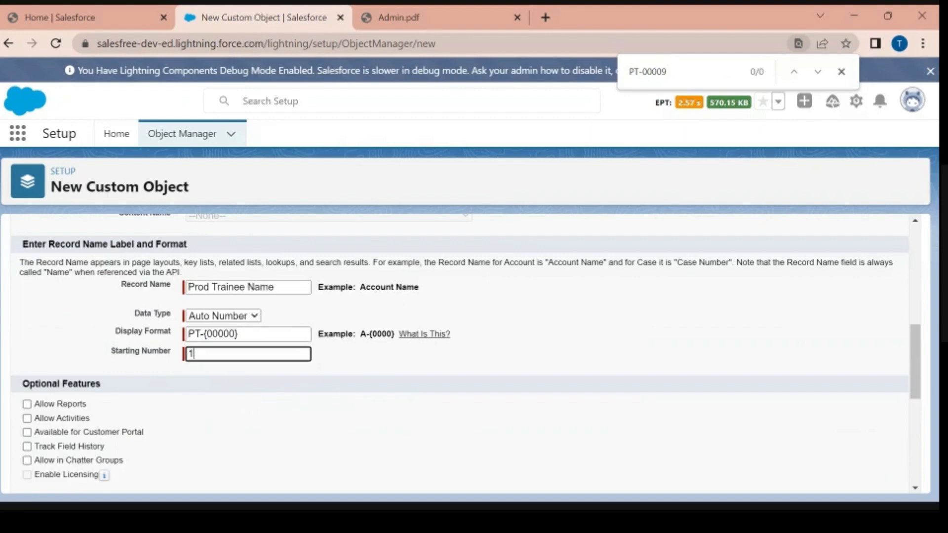
drag(111, 351, 178, 357)
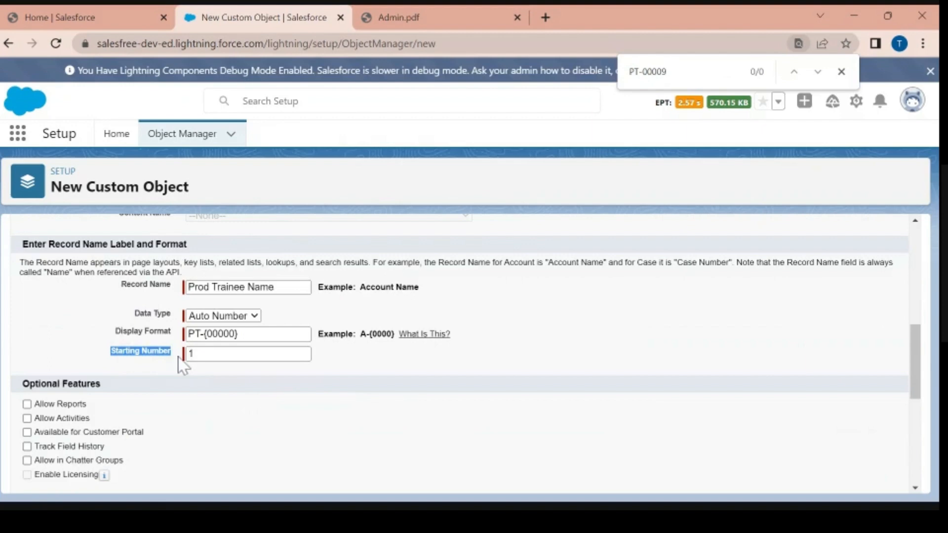
click(188, 354)
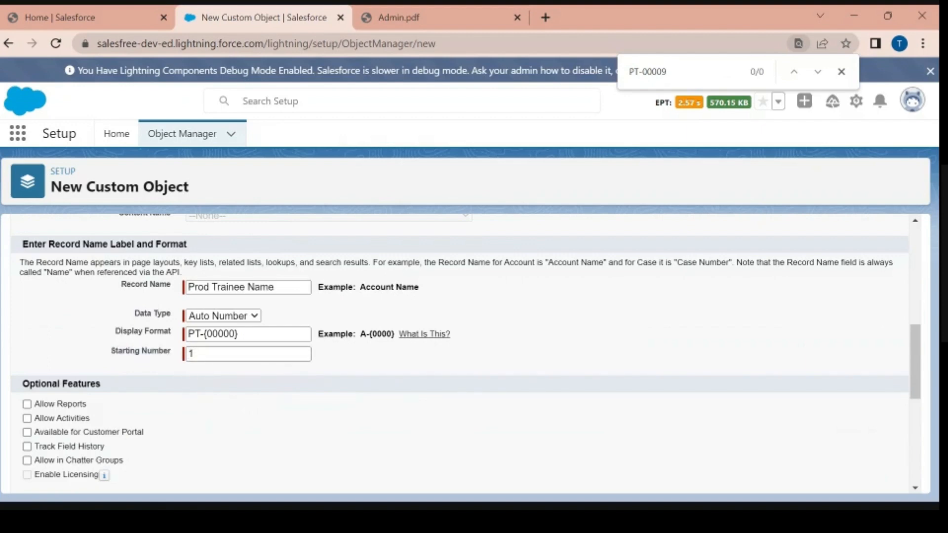
- Look over the rest of the New Custom Object form and save the Prod Trainee object
scroll(321, 387, up, 4)
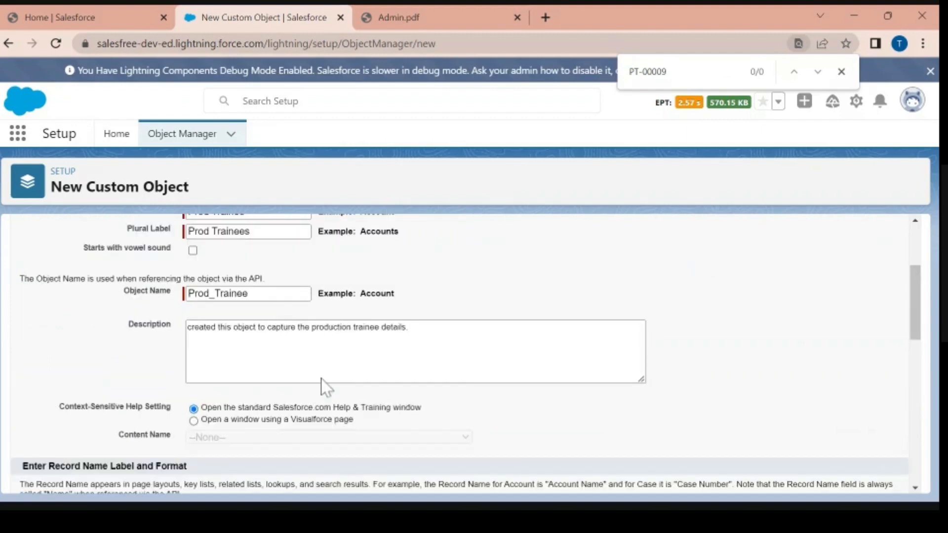
scroll(296, 375, down, 7)
scroll(288, 365, down, 3)
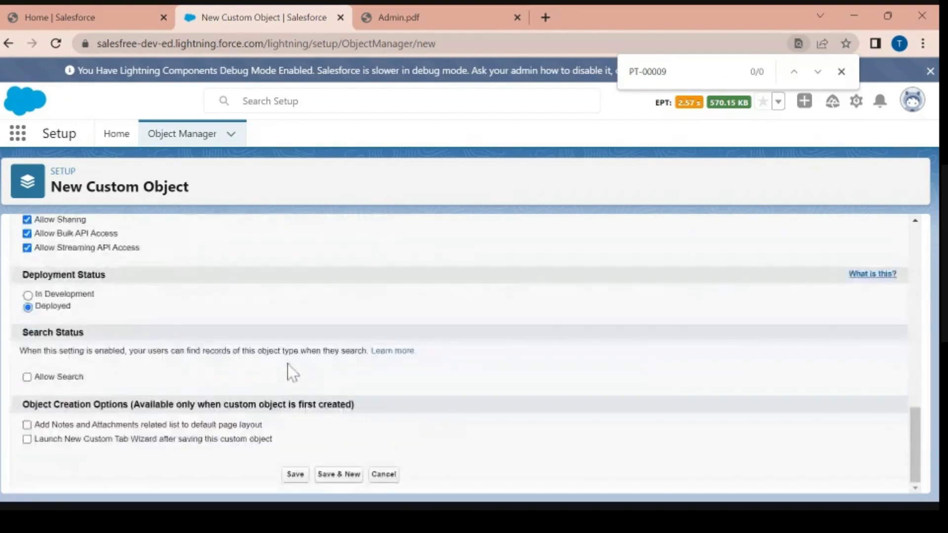
click(295, 474)
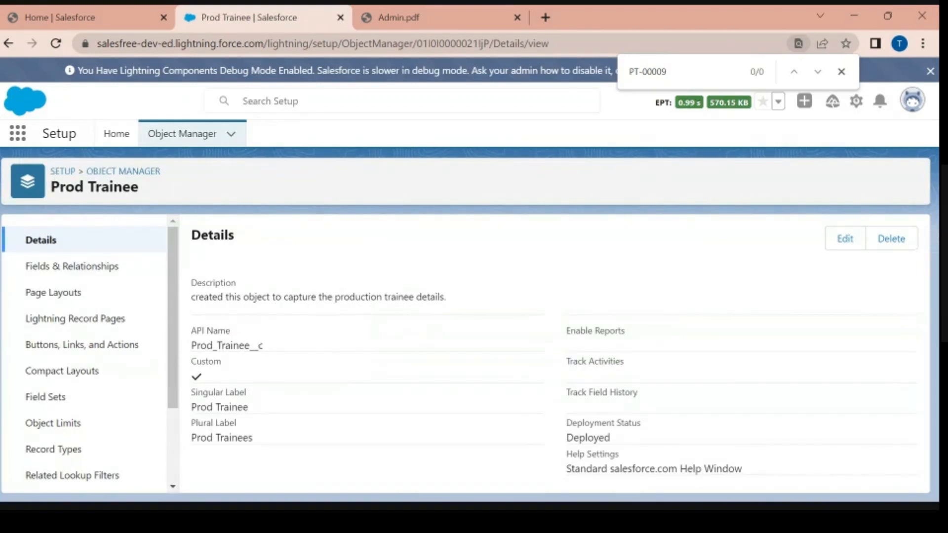
- Review the saved object's details: its name, description, singular and plural labels, Custom flag and API name
drag(51, 187, 146, 197)
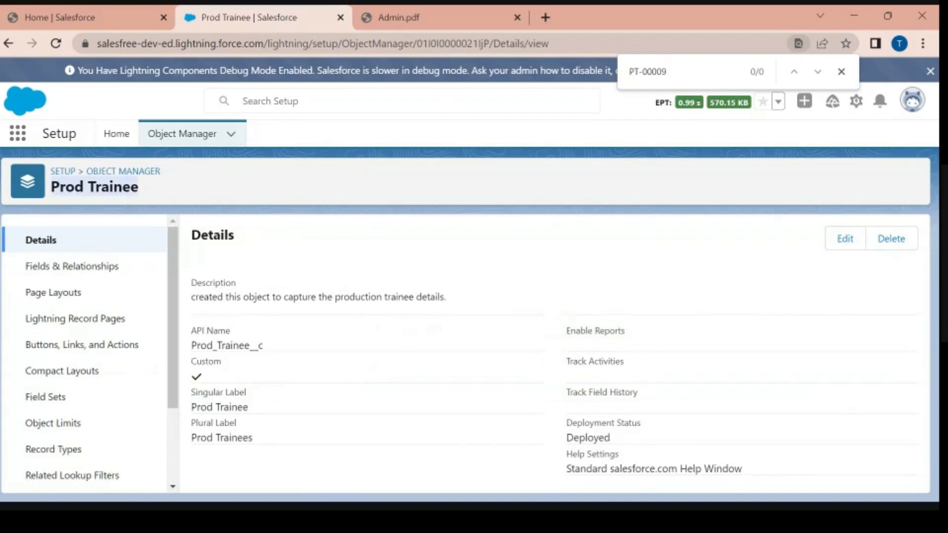
click(55, 200)
drag(51, 188, 140, 191)
drag(192, 283, 465, 302)
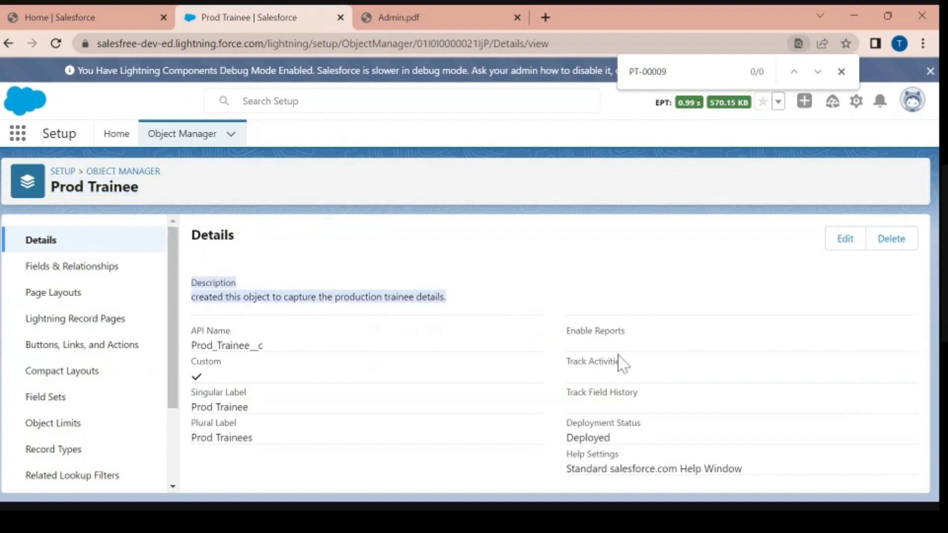
drag(192, 392, 265, 413)
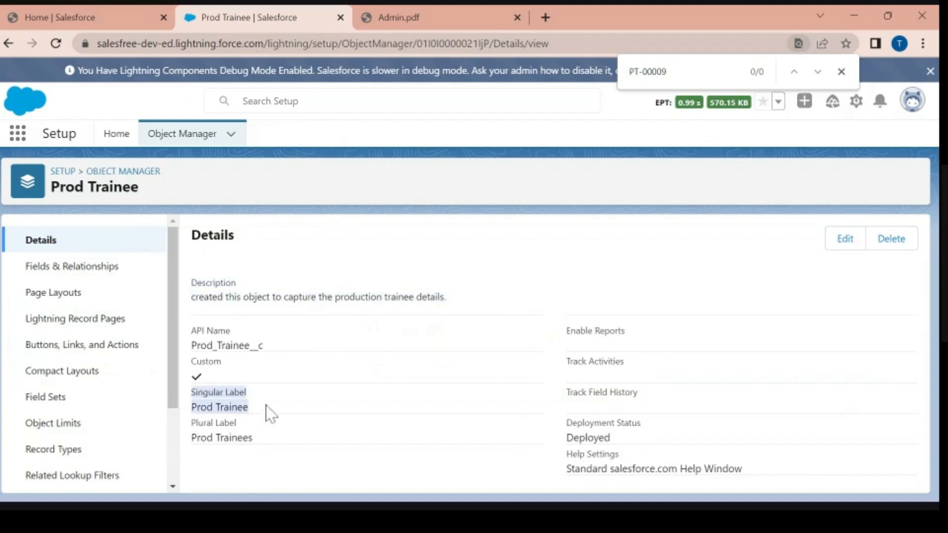
drag(192, 423, 207, 383)
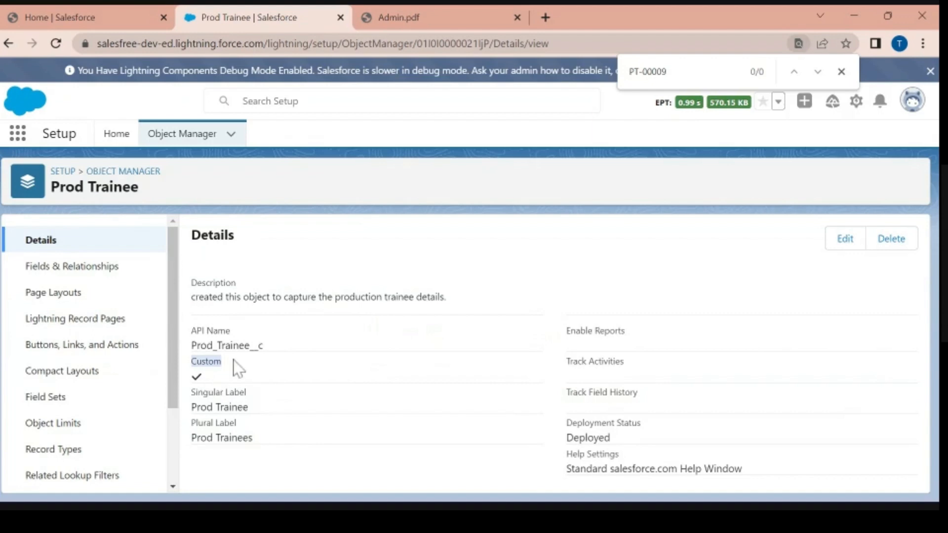
drag(192, 331, 232, 332)
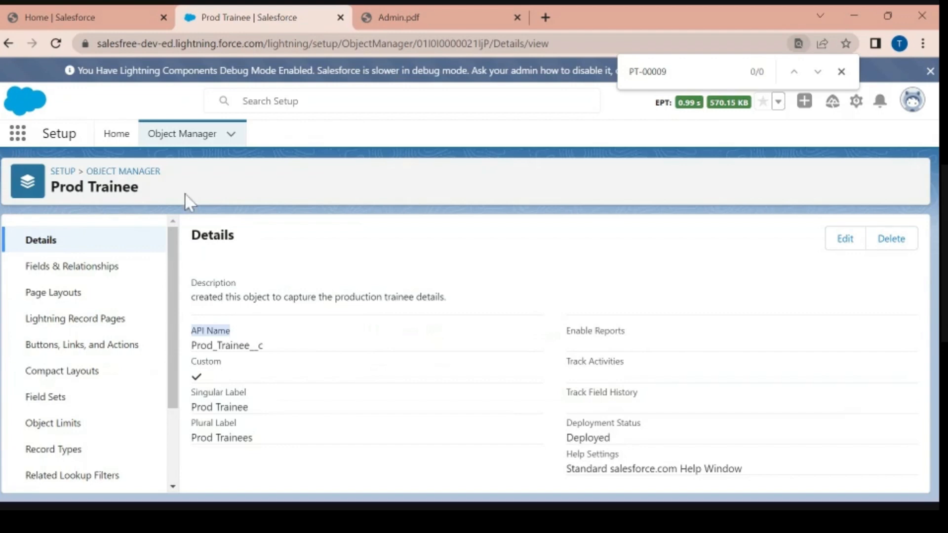
drag(51, 187, 171, 190)
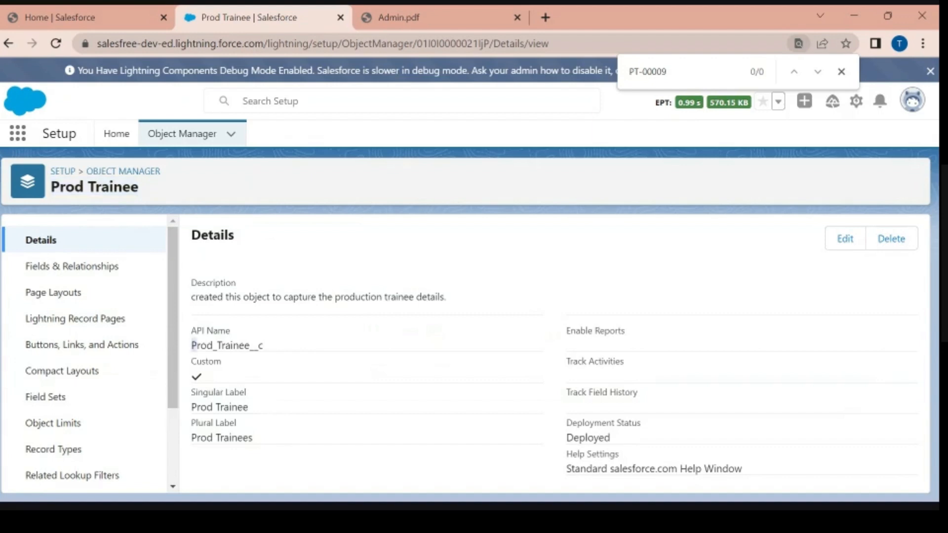
- Compare the object's label with its API name on the details page, examining the __c suffix
drag(191, 345, 250, 345)
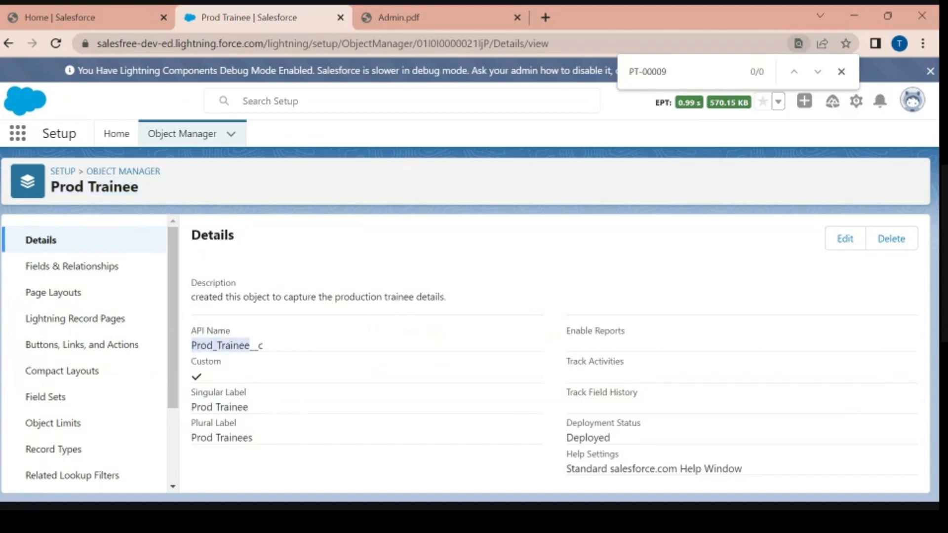
click(250, 346)
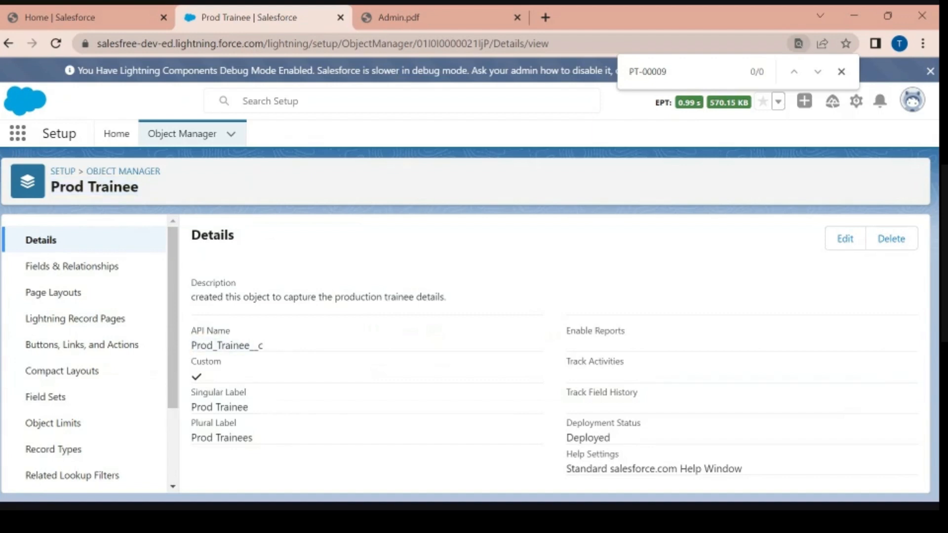
click(268, 350)
drag(268, 350, 249, 345)
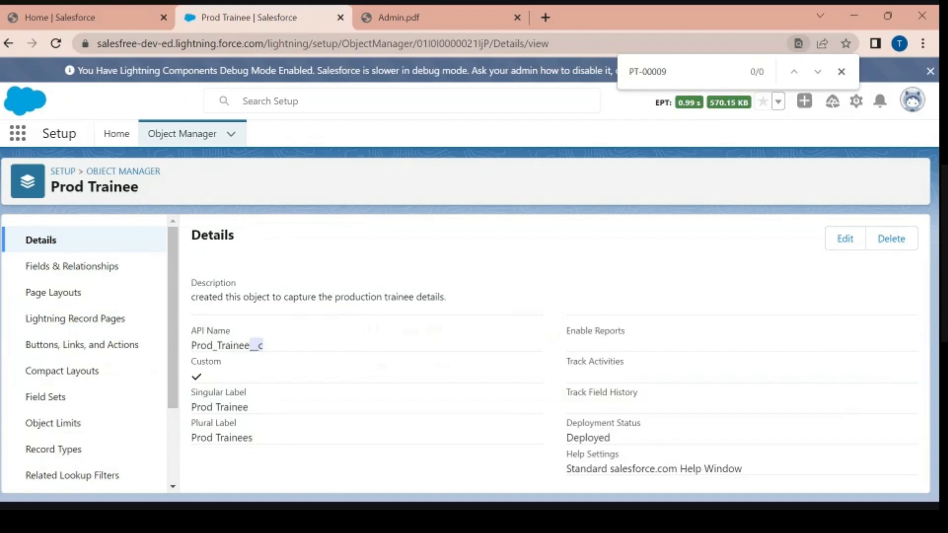
click(270, 353)
double_click(270, 354)
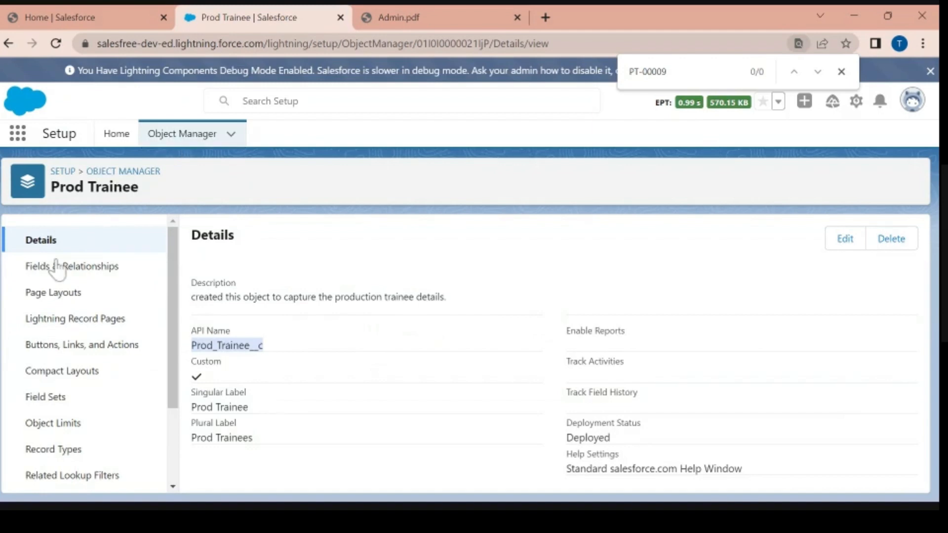
drag(48, 186, 154, 190)
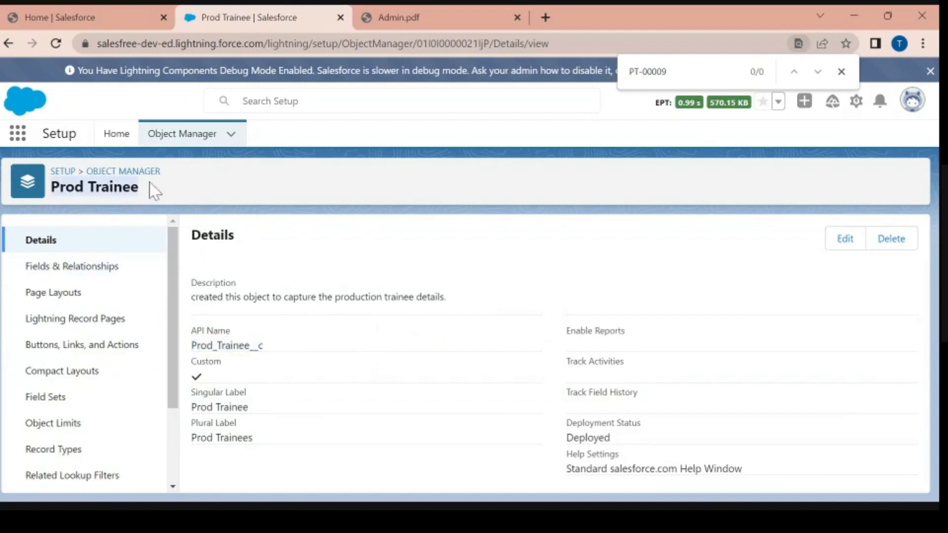
click(44, 240)
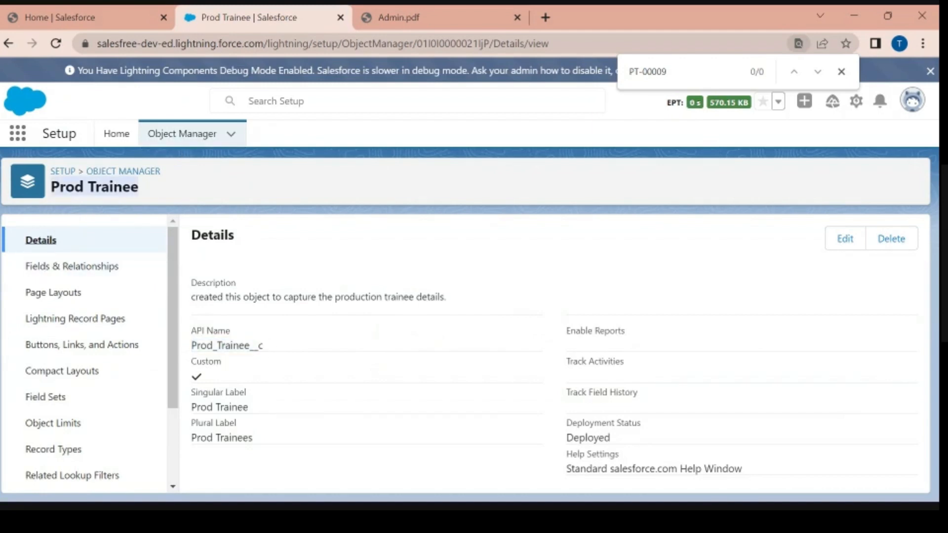
drag(191, 345, 297, 352)
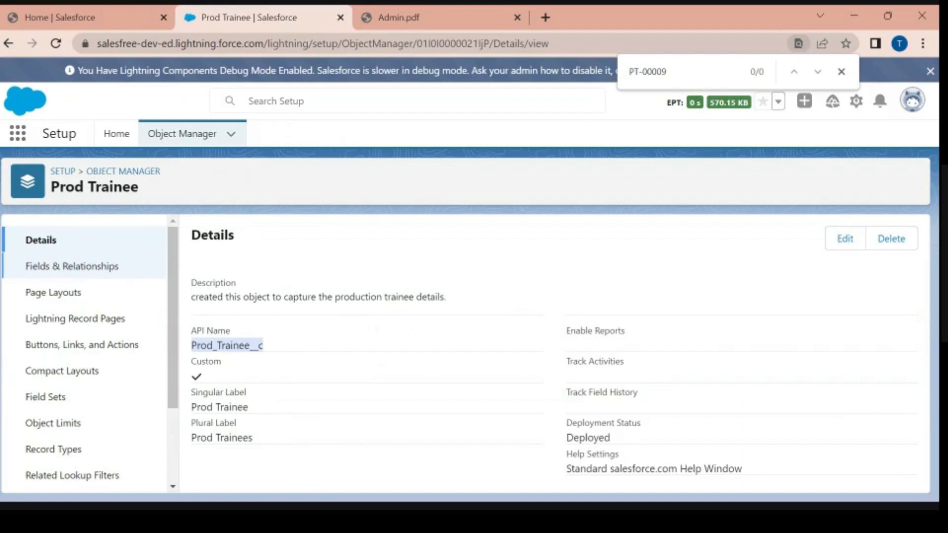
- Open the object's Fields & Relationships and examine the Prod Trainee Name field's label, field name and data type
click(50, 275)
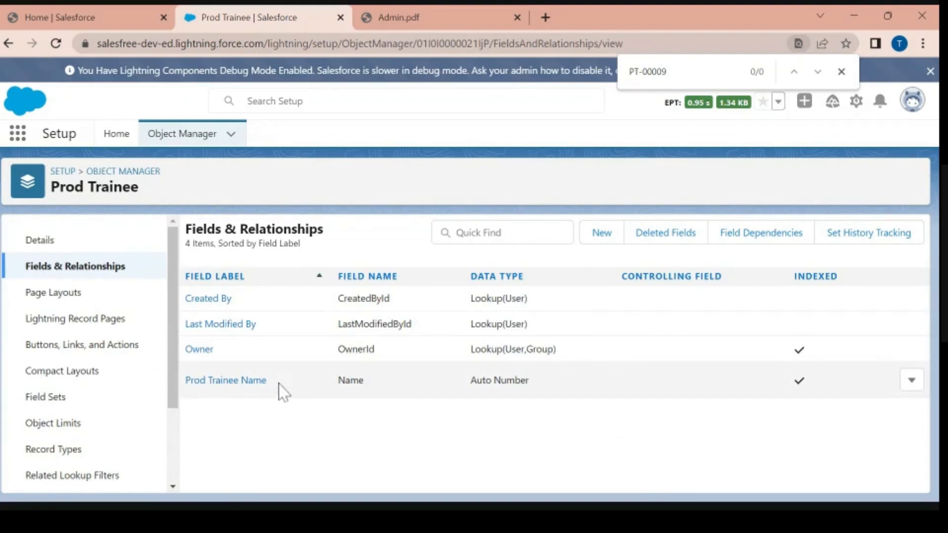
drag(276, 383, 186, 382)
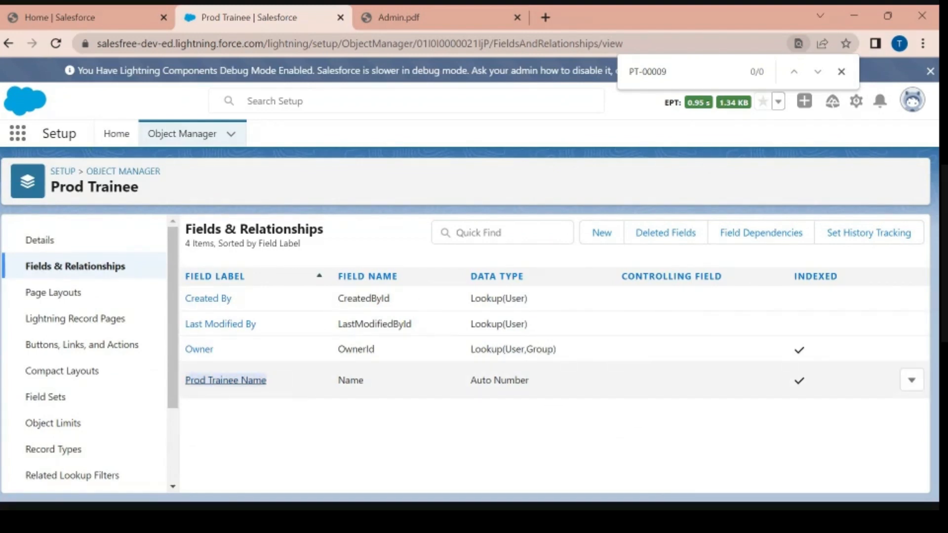
click(213, 404)
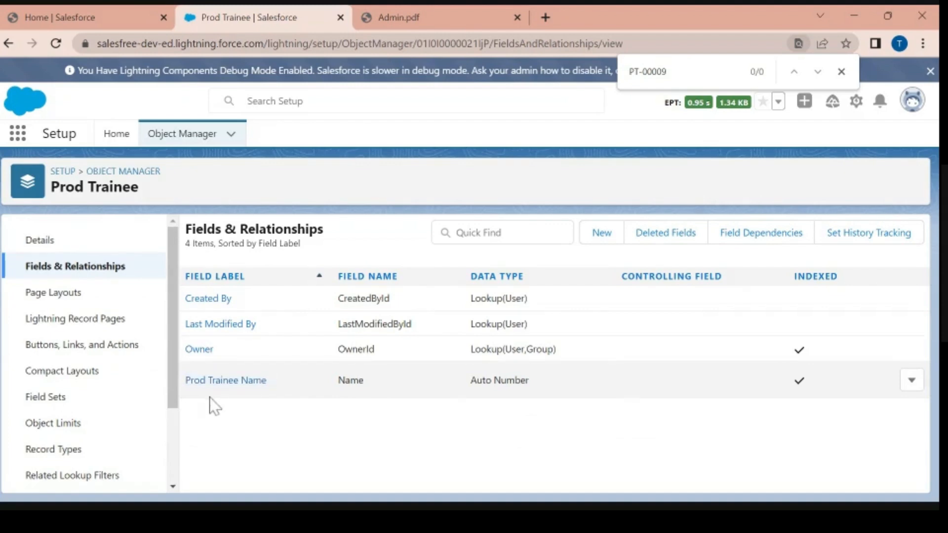
drag(275, 383, 181, 390)
drag(338, 380, 364, 380)
drag(467, 384, 577, 379)
drag(469, 384, 537, 386)
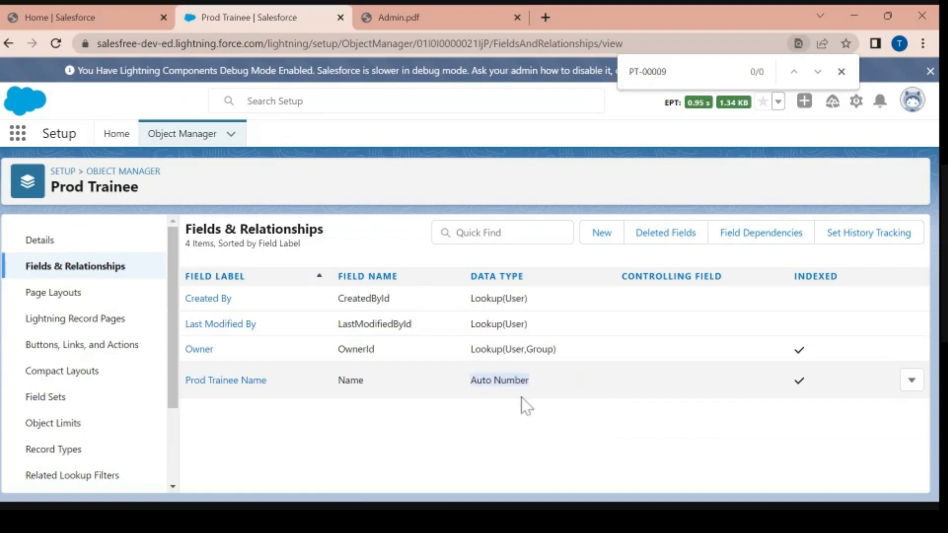
drag(339, 381, 364, 381)
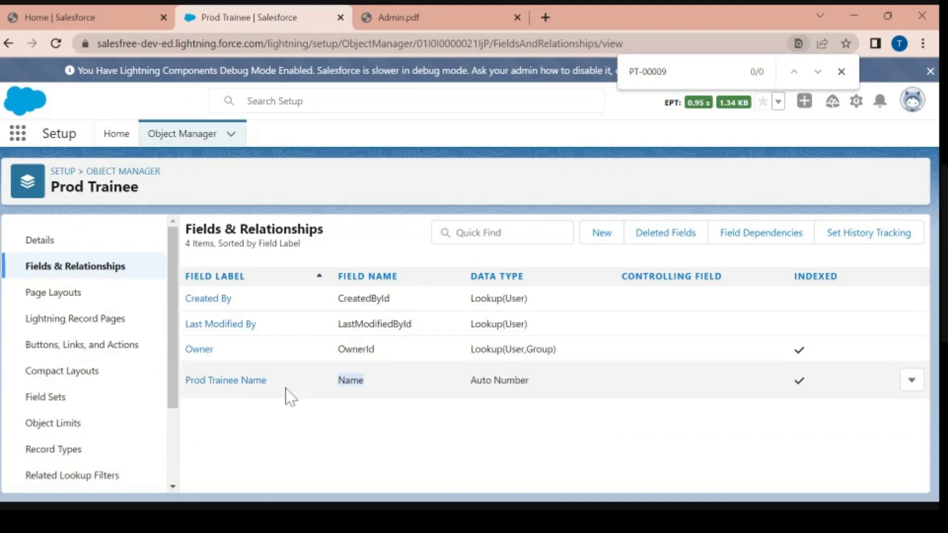
drag(269, 382, 187, 387)
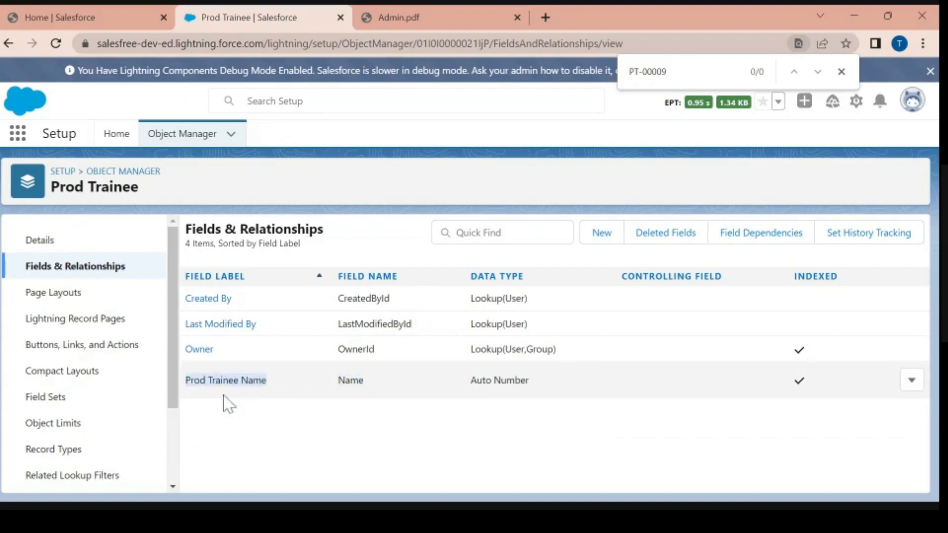
double_click(337, 384)
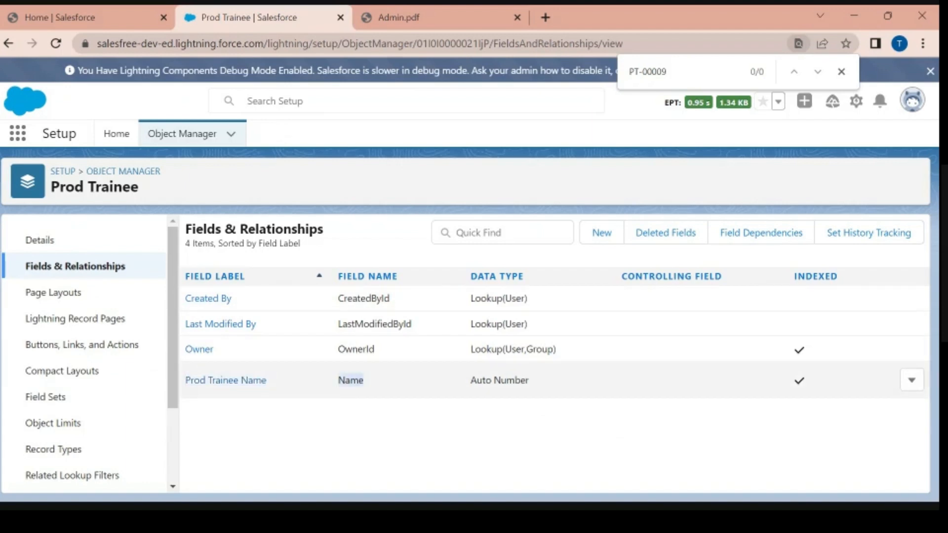
click(347, 418)
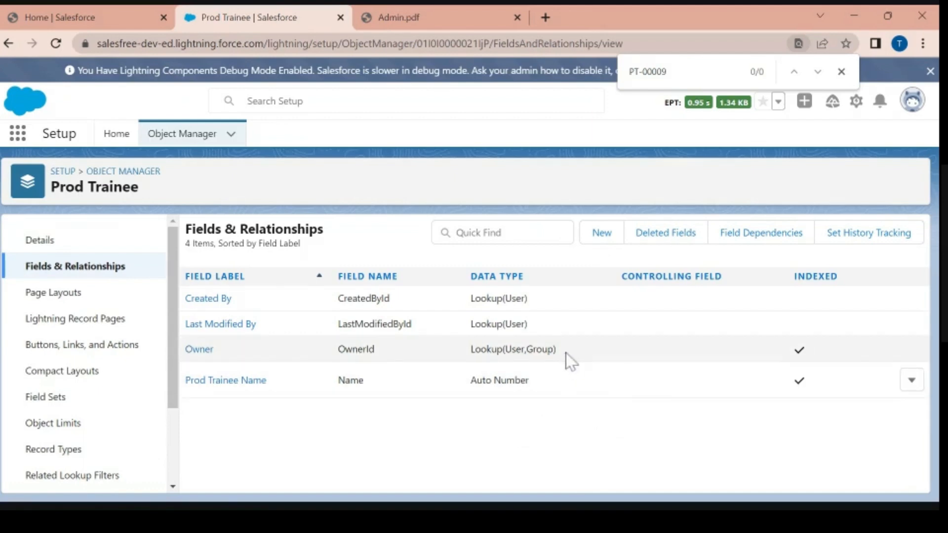
- Start a new custom field on the Prod Trainee object and clear the old text from the page search
drag(567, 360, 188, 297)
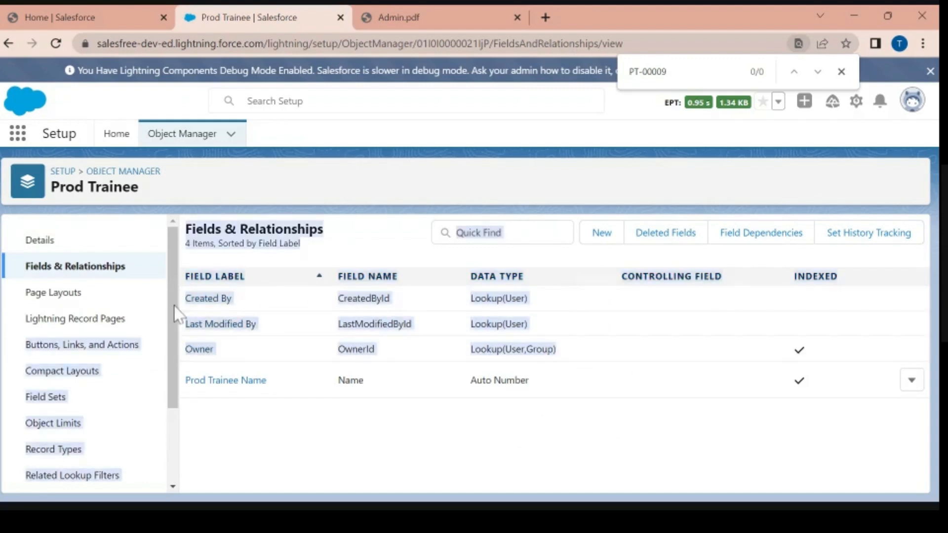
click(322, 261)
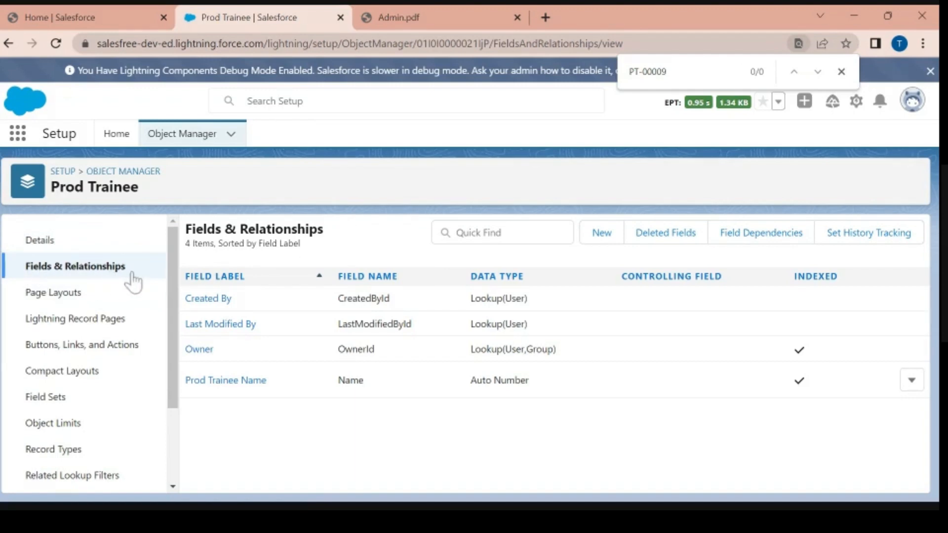
click(601, 236)
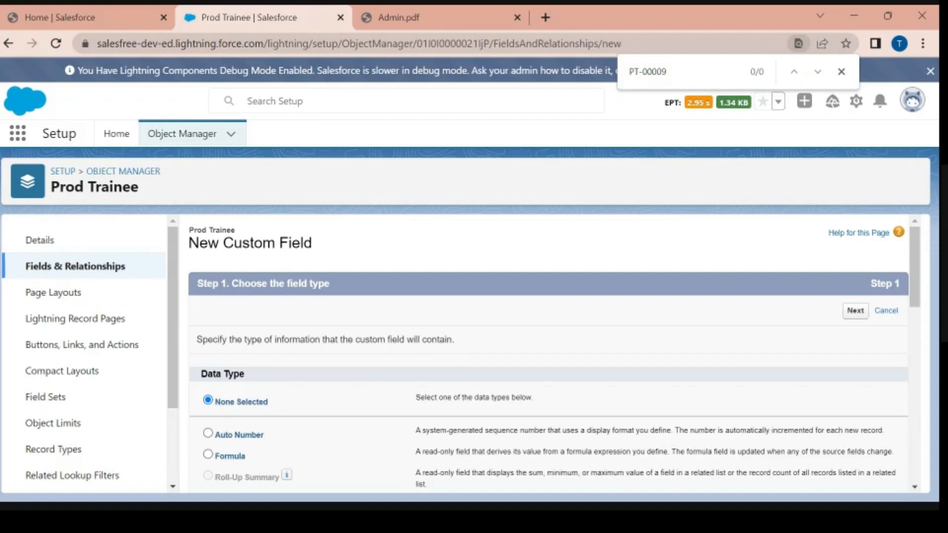
key(ctrl+f)
key(BackSpace)
drag(200, 285, 378, 290)
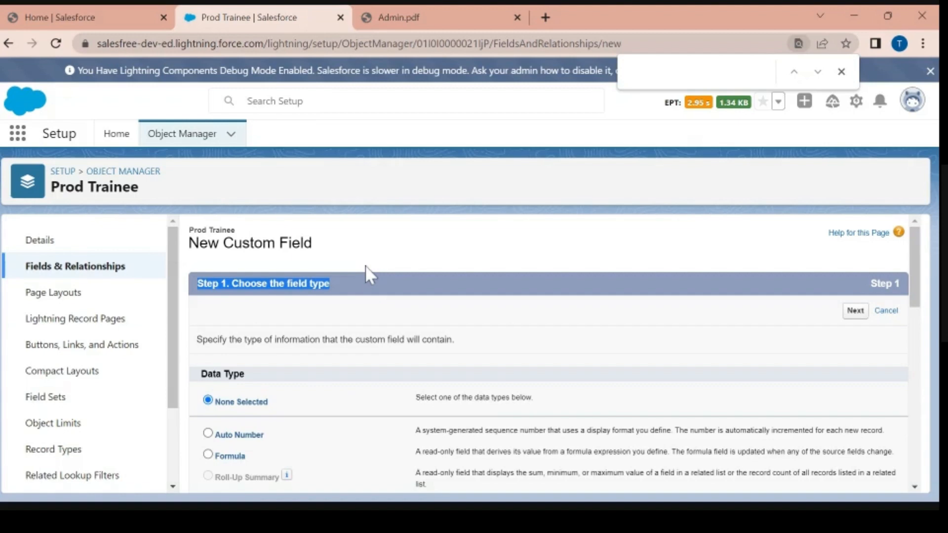
- Enlarge the page and examine the first data types offered for the custom field, from Auto Number to the relationship types
scroll(365, 267, down, 2)
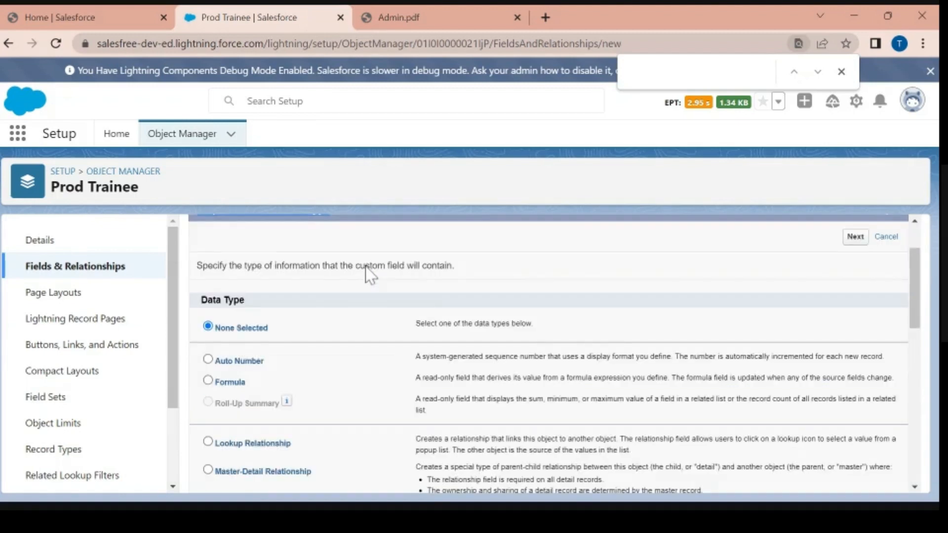
scroll(366, 266, up, 2)
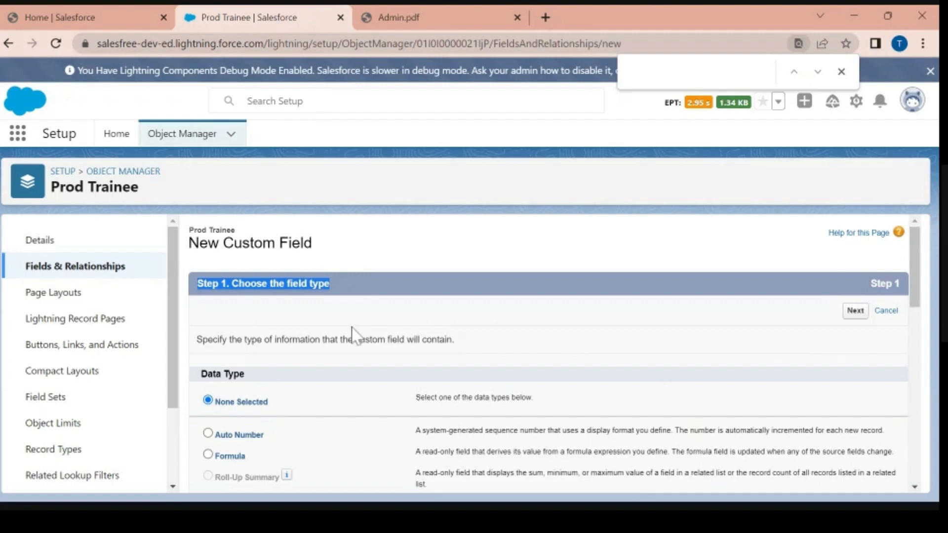
scroll(352, 327, down, 2)
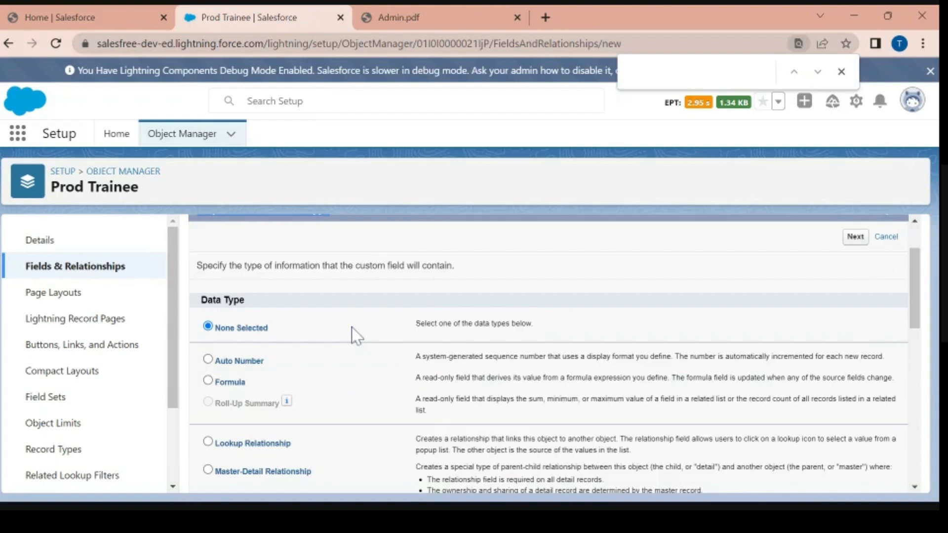
scroll(352, 328, up, 2)
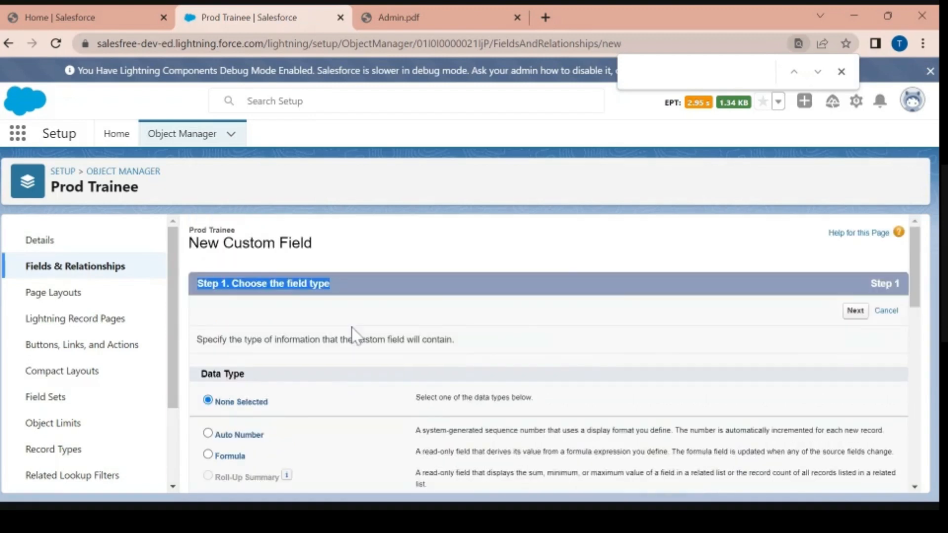
scroll(352, 335, down, 2)
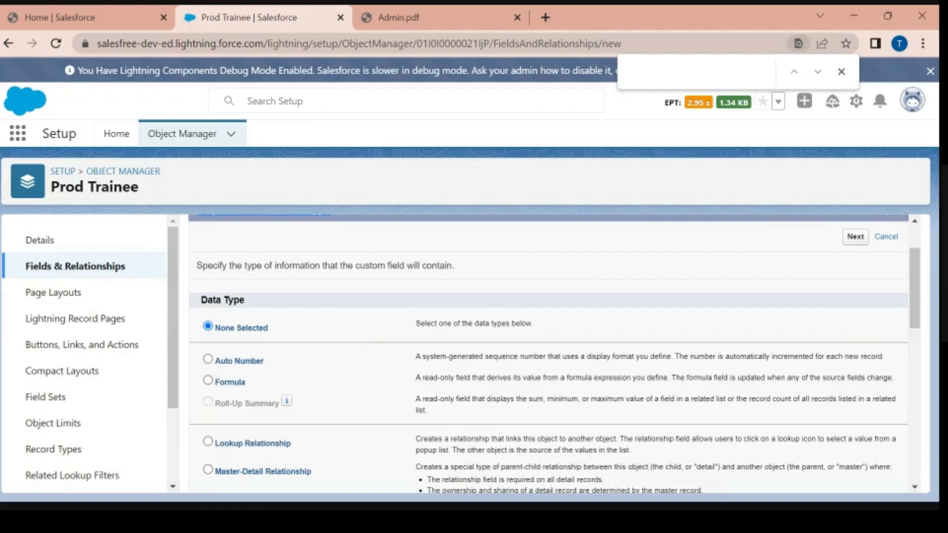
key(ctrl+plus)
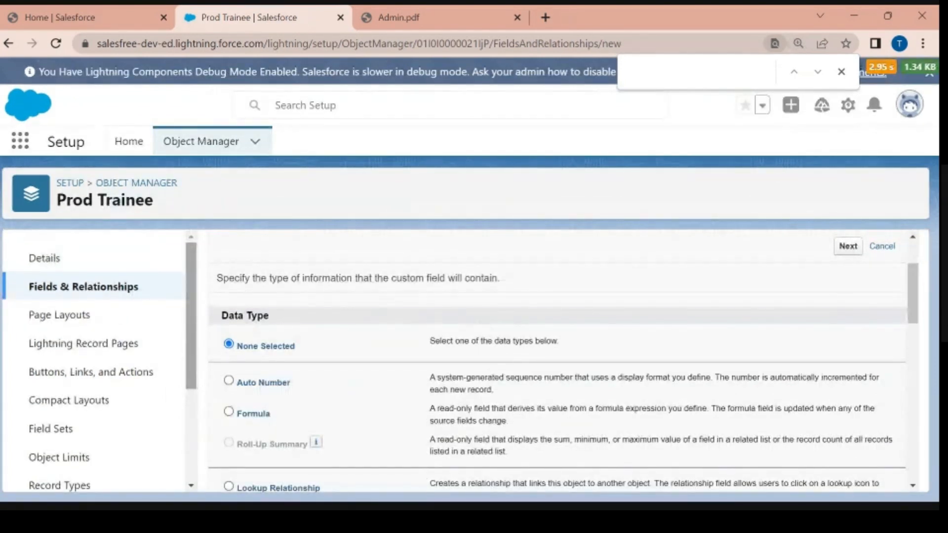
scroll(558, 361, down, 3)
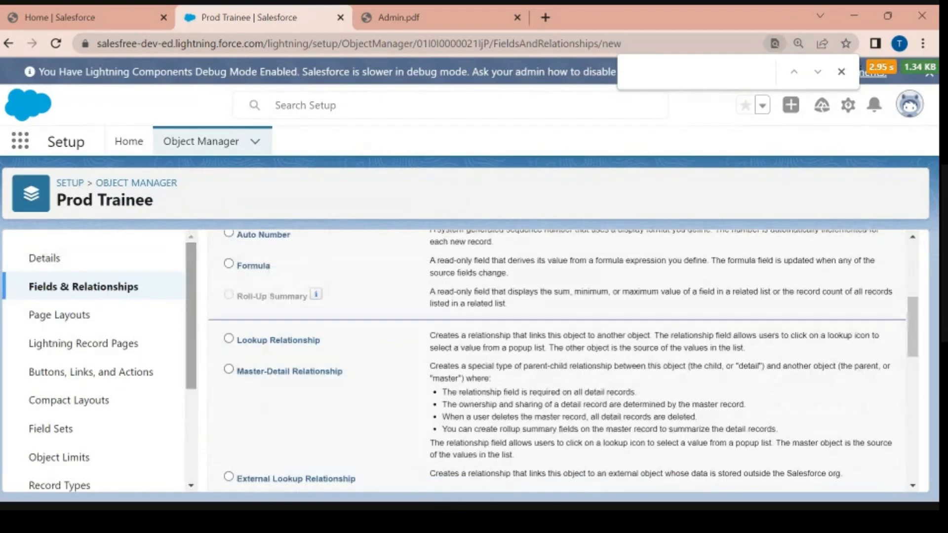
scroll(558, 360, up, 3)
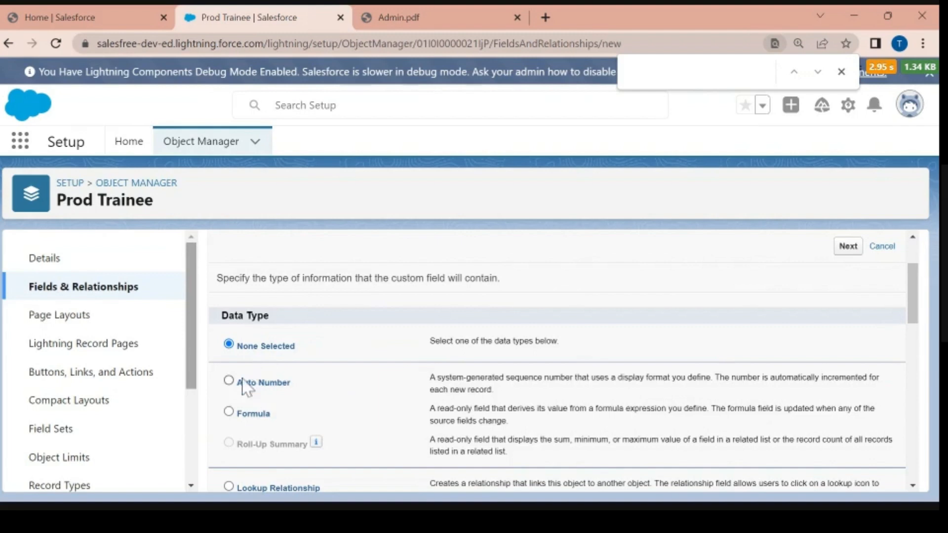
drag(269, 313, 212, 322)
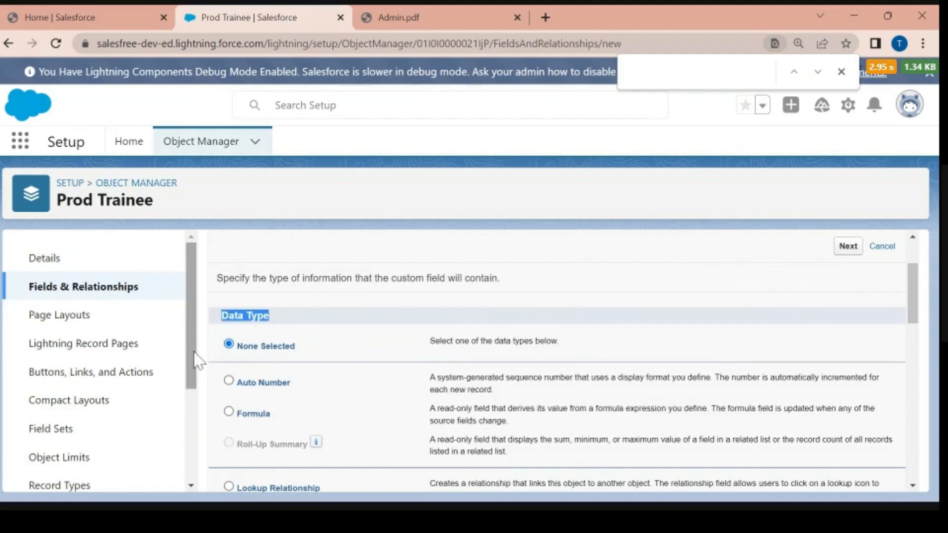
click(292, 296)
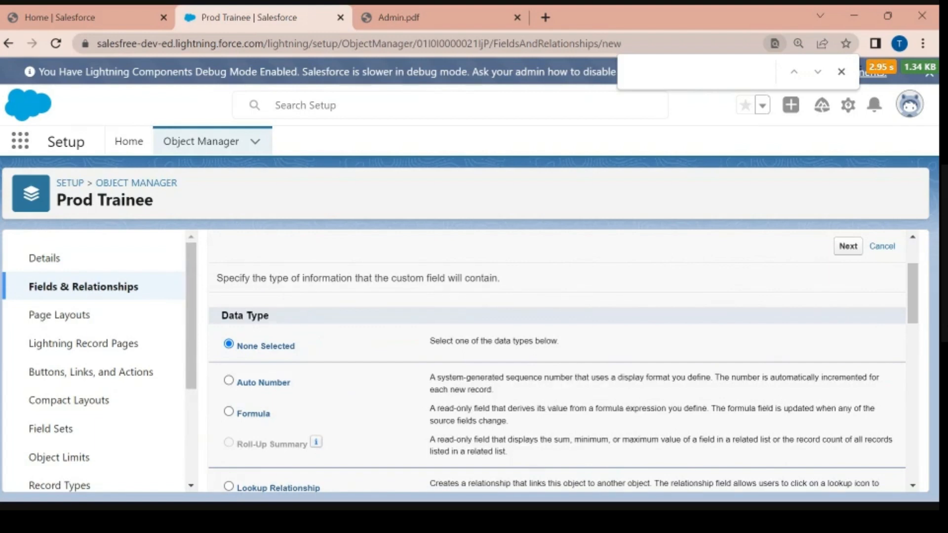
- Look through the full list of field data types and their descriptions, down to URL
scroll(300, 305, down, 1)
scroll(301, 304, down, 1)
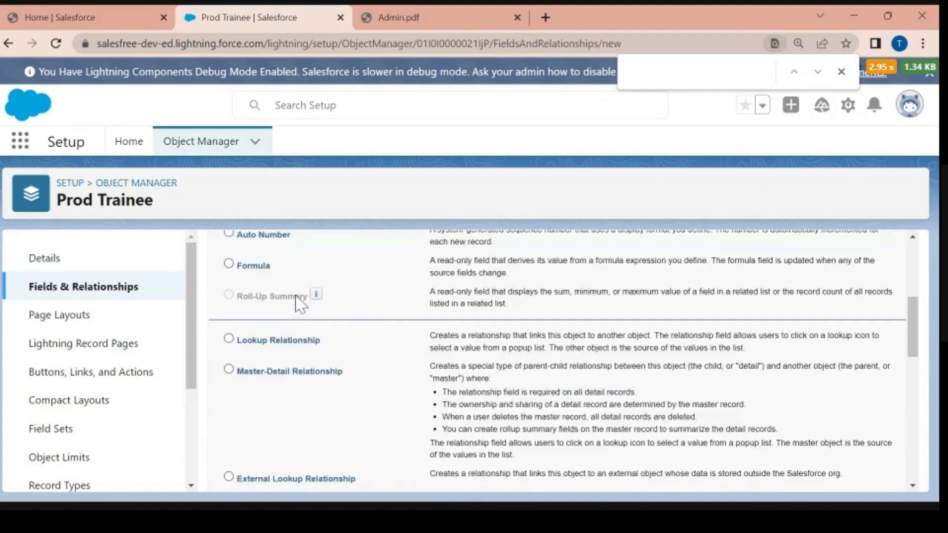
scroll(300, 305, down, 1)
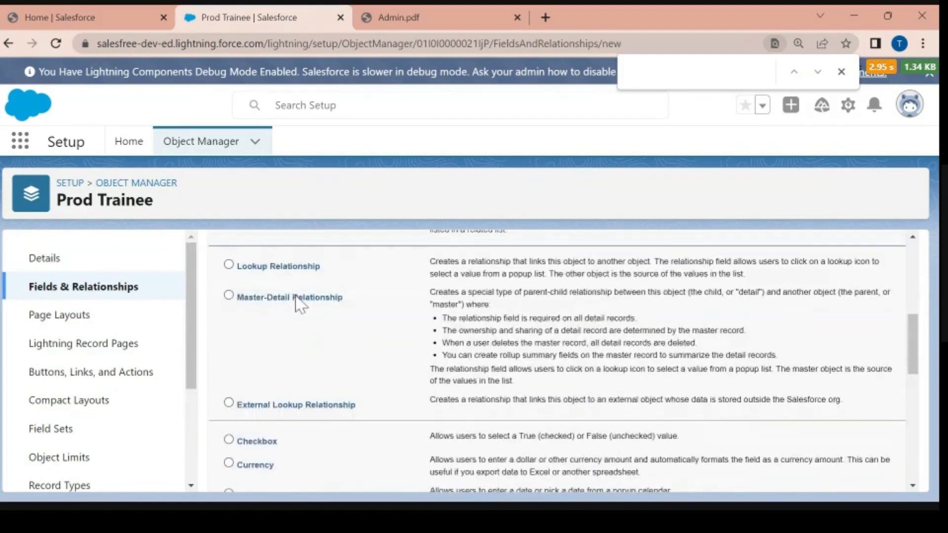
scroll(299, 305, down, 1)
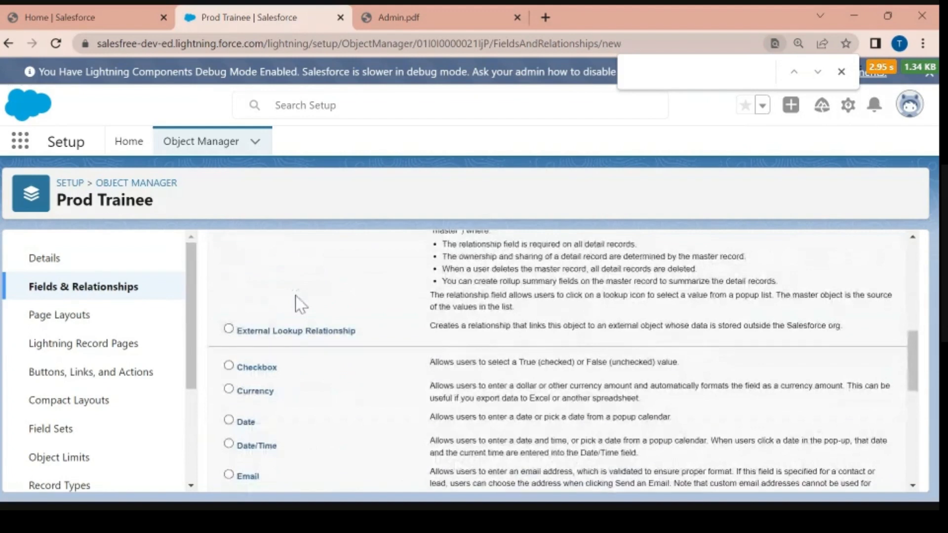
scroll(300, 305, down, 1)
scroll(299, 305, down, 1)
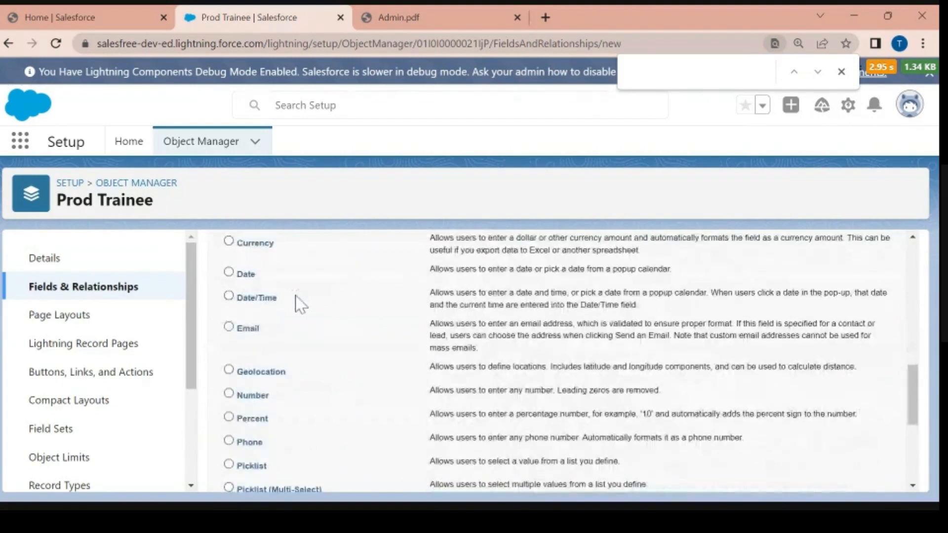
scroll(299, 305, down, 1)
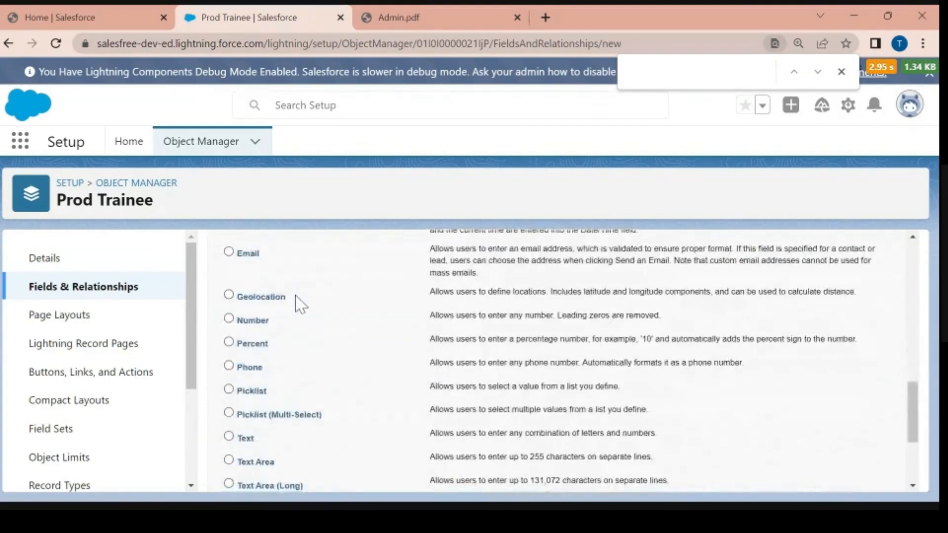
scroll(300, 304, down, 1)
scroll(300, 305, down, 1)
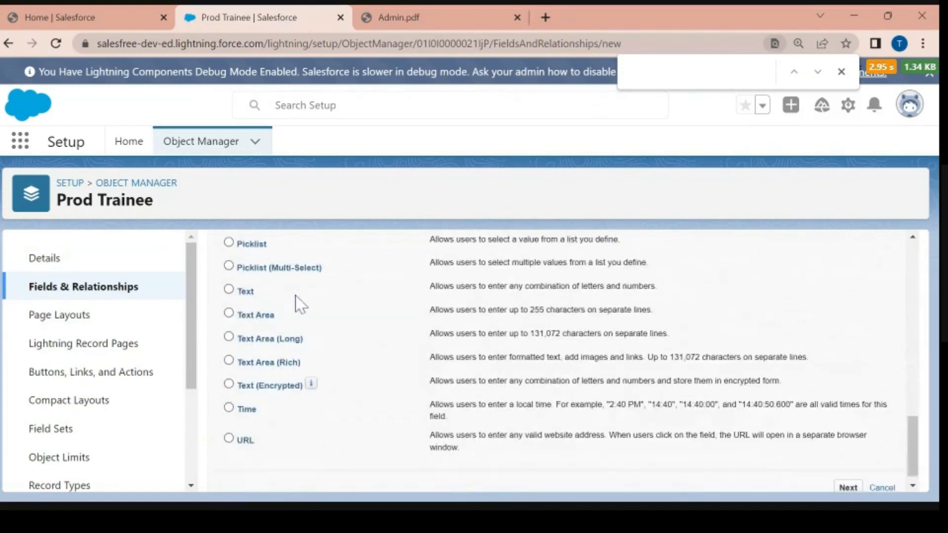
scroll(299, 305, down, 1)
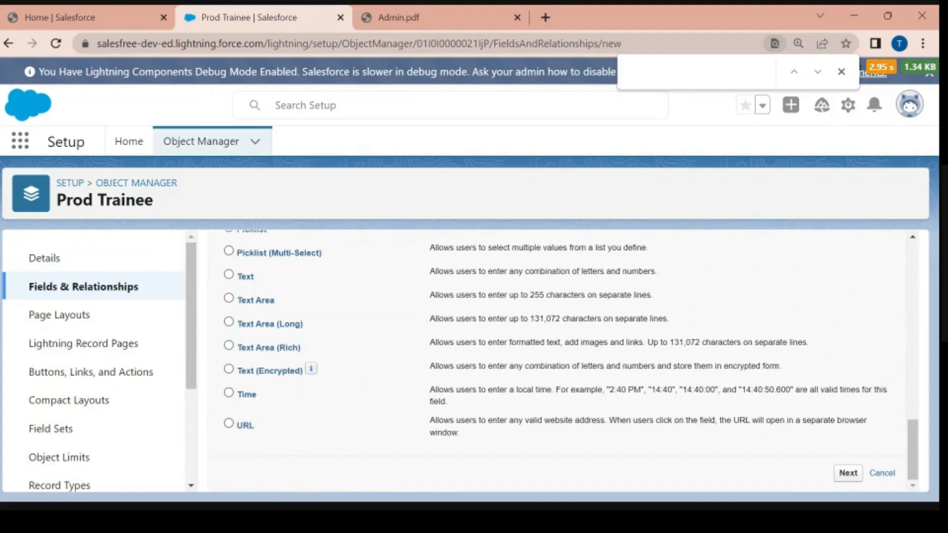
- Choose Text as the field's data type, read its description and continue to the field details
scroll(327, 328, up, 2)
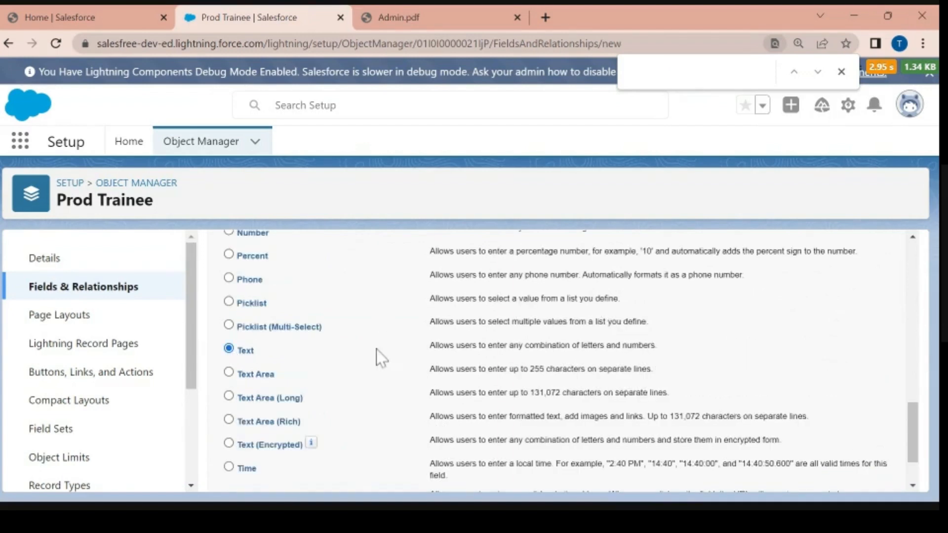
scroll(558, 361, up, 4)
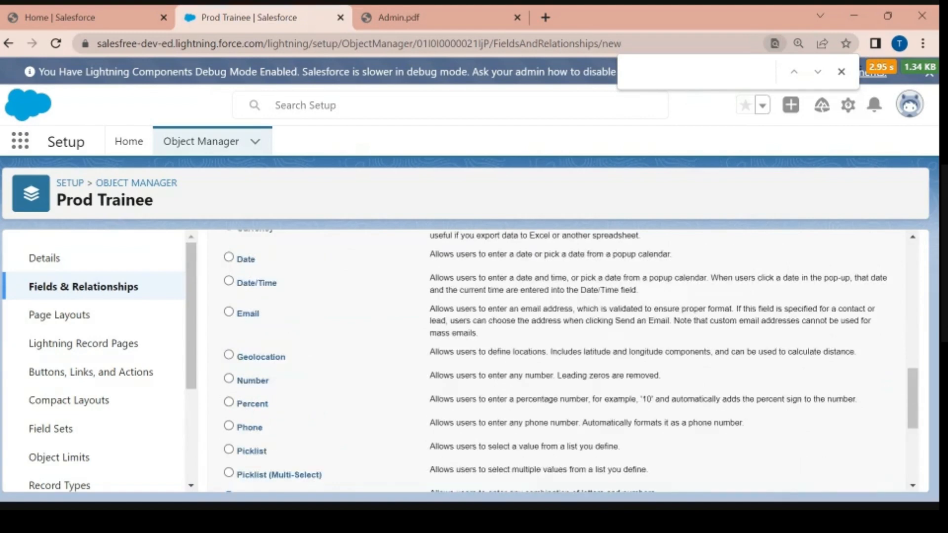
scroll(558, 361, up, 10)
scroll(558, 360, down, 10)
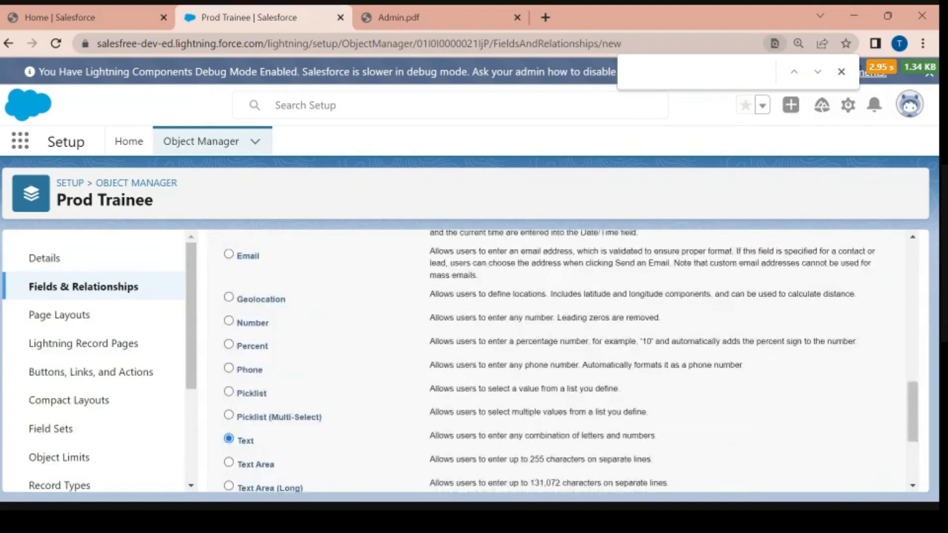
scroll(394, 377, down, 3)
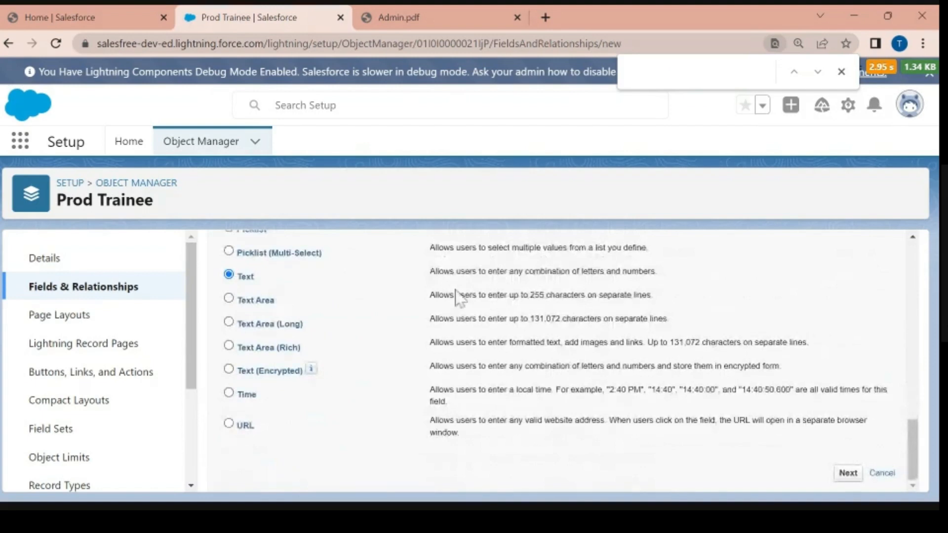
drag(429, 273, 662, 280)
click(656, 285)
double_click(592, 272)
double_click(639, 271)
drag(429, 271, 662, 278)
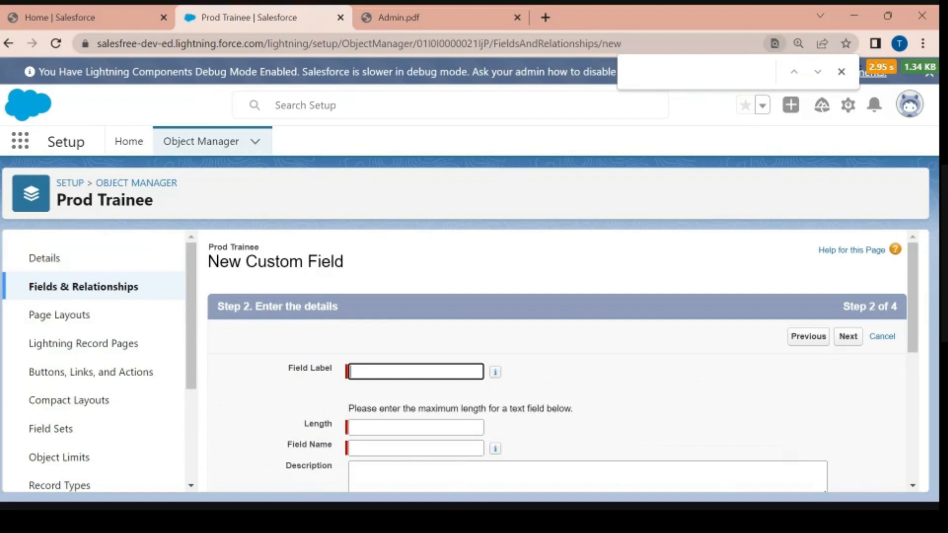
- Set the new text field's label to Trainee Name
scroll(376, 314, down, 2)
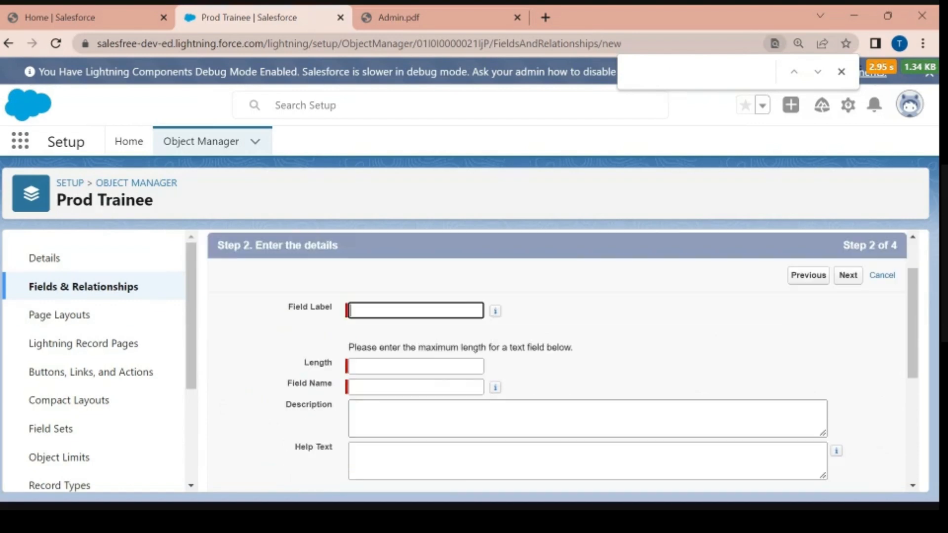
drag(288, 294, 329, 295)
click(371, 298)
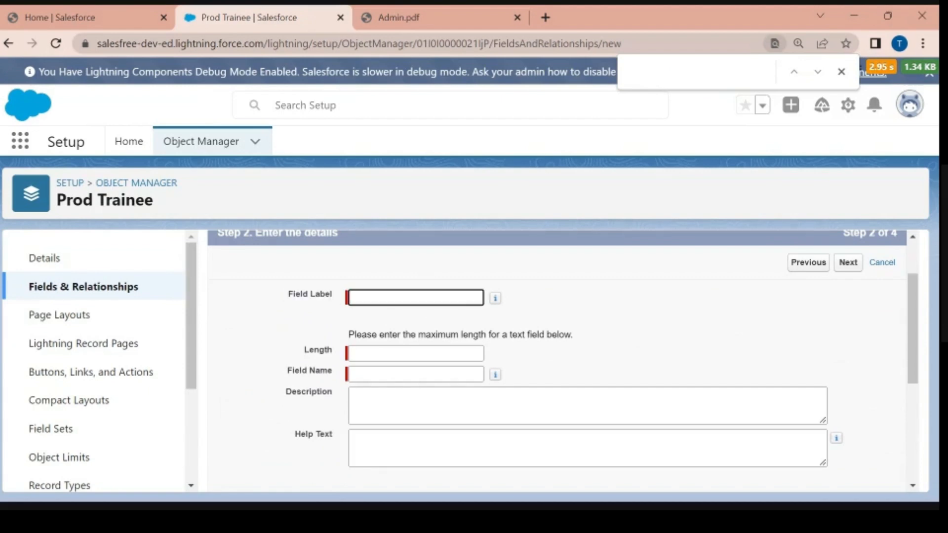
text(Prod Trainee)
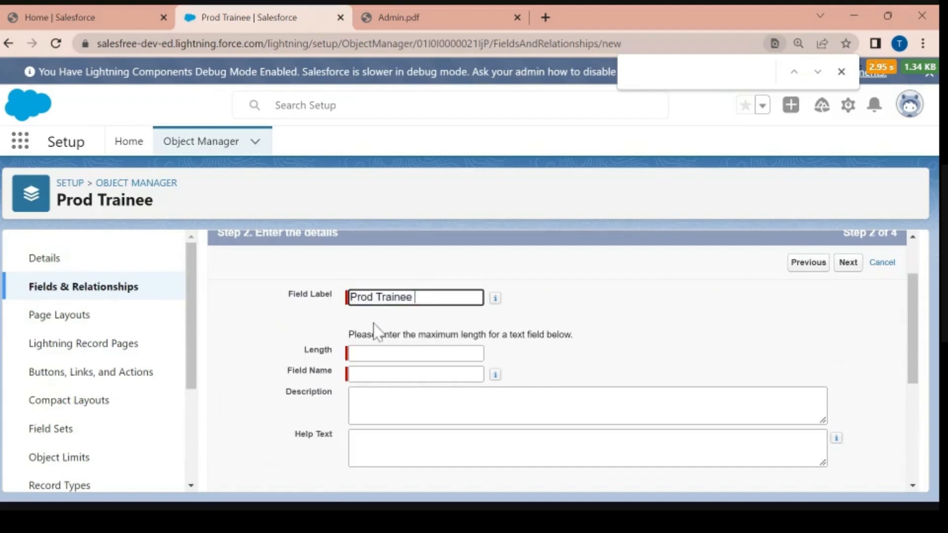
text(Name)
drag(377, 297, 274, 300)
key(BackSpace)
- Compare the Field Label with the Field Name, examining how the space between the words is handled
drag(290, 296, 333, 298)
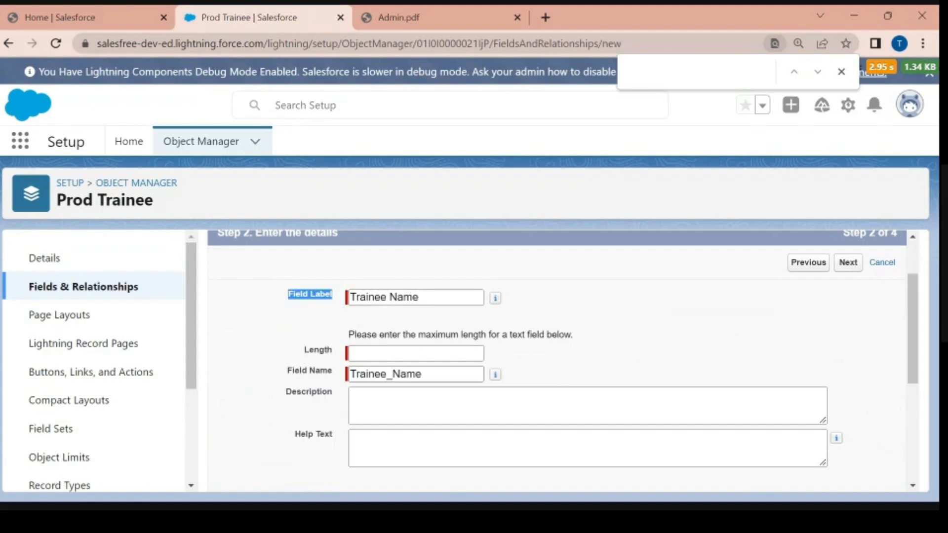
drag(285, 374, 332, 374)
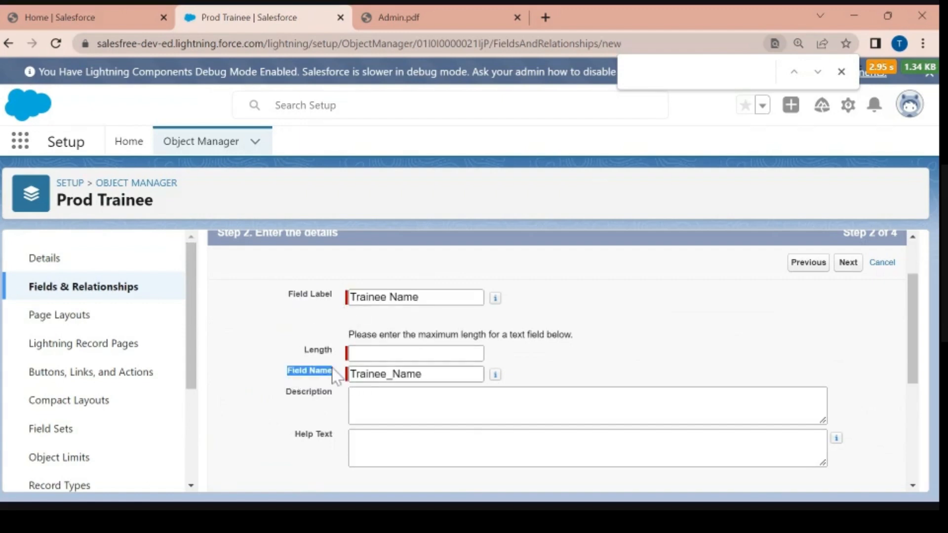
click(284, 387)
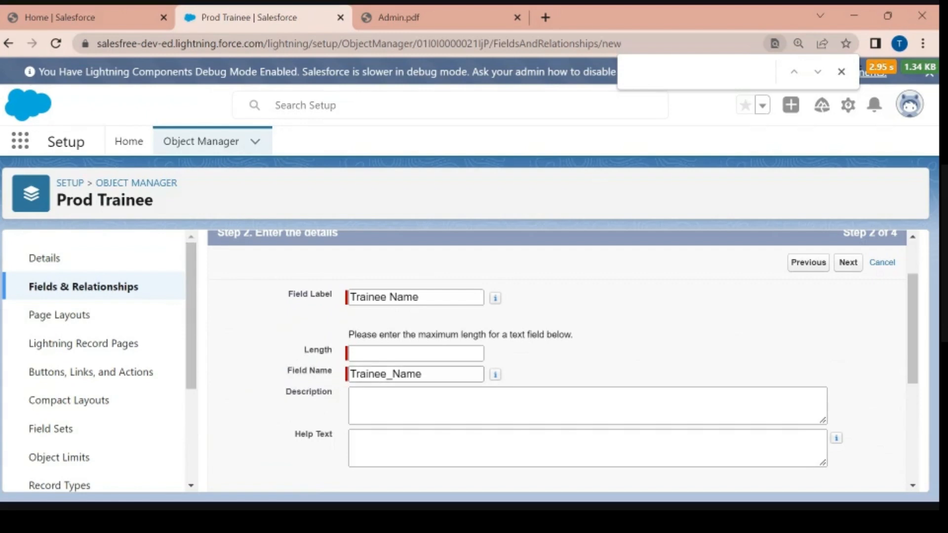
drag(386, 297, 390, 297)
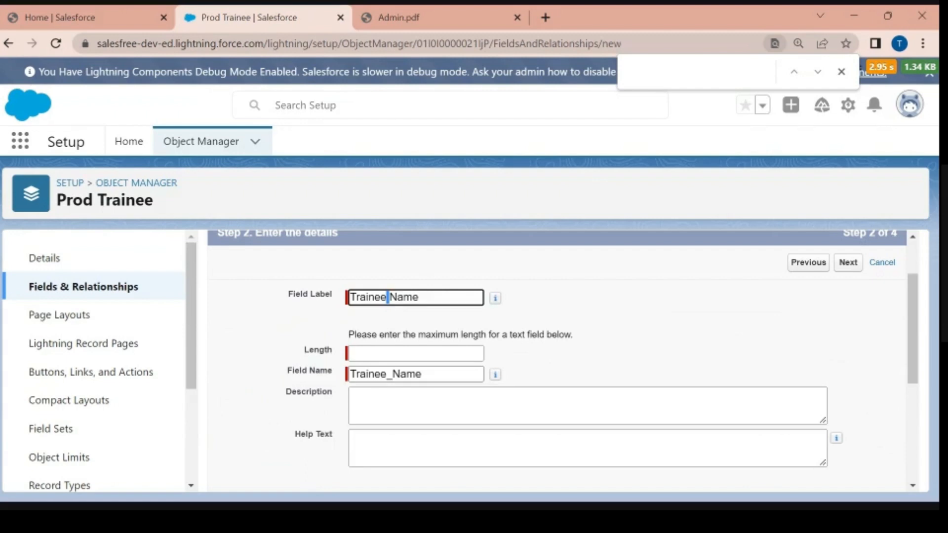
drag(351, 373, 423, 373)
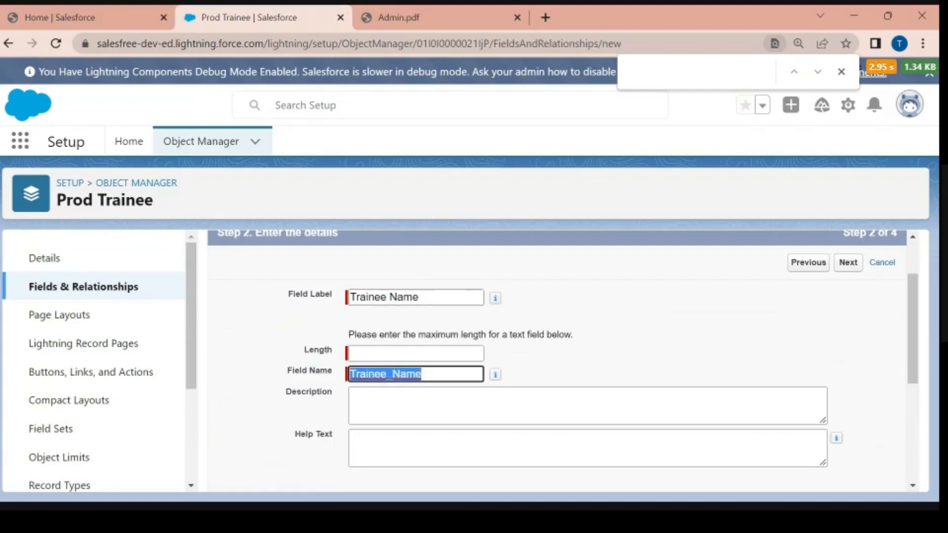
click(293, 321)
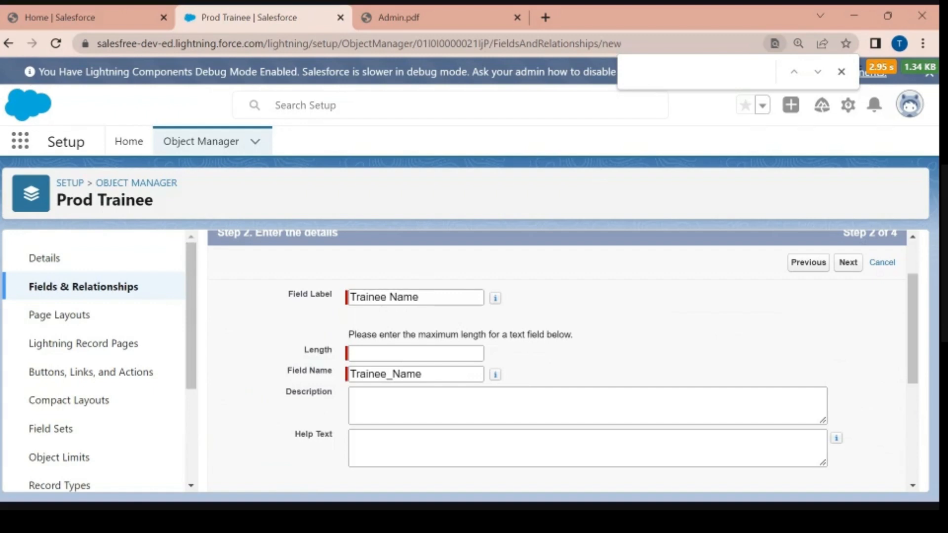
- Examine the new field's Field Name value and its label, and close the browser's find bar
drag(424, 375, 345, 376)
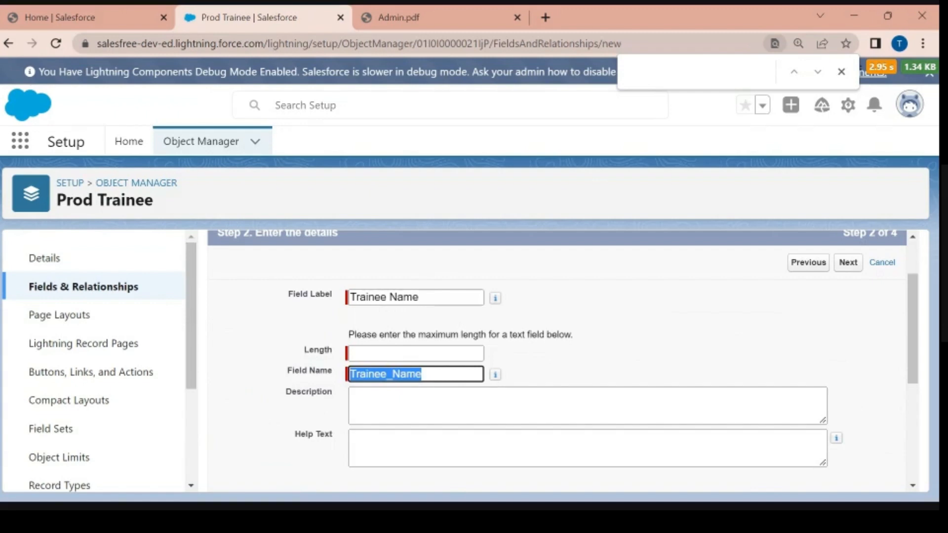
click(422, 374)
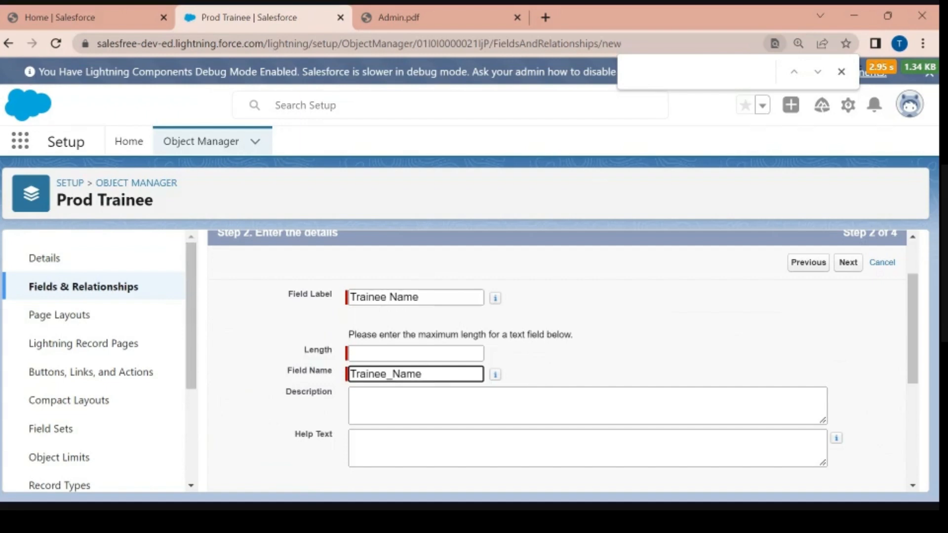
drag(419, 374, 349, 375)
click(262, 399)
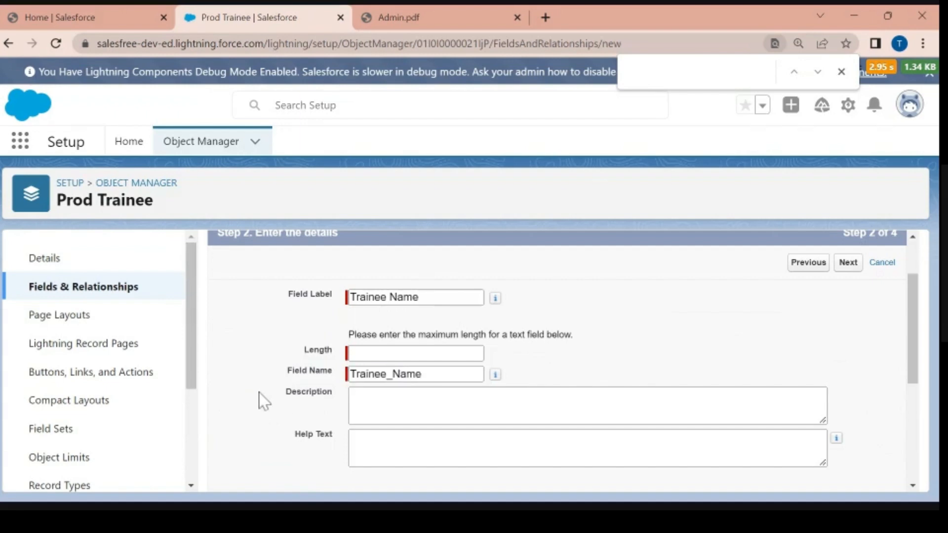
drag(286, 372, 334, 374)
click(841, 72)
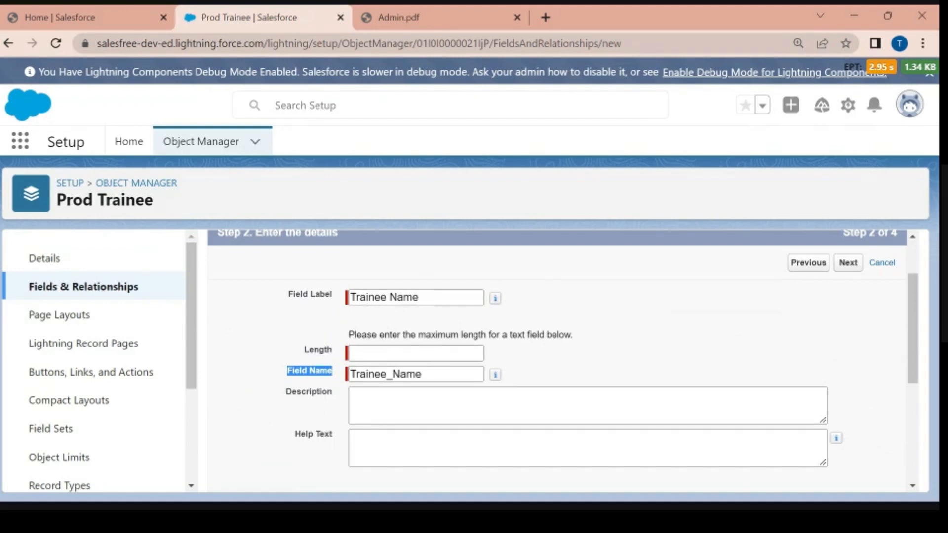
- Set the maximum length of the Trainee Name text field to 40
drag(298, 349, 337, 357)
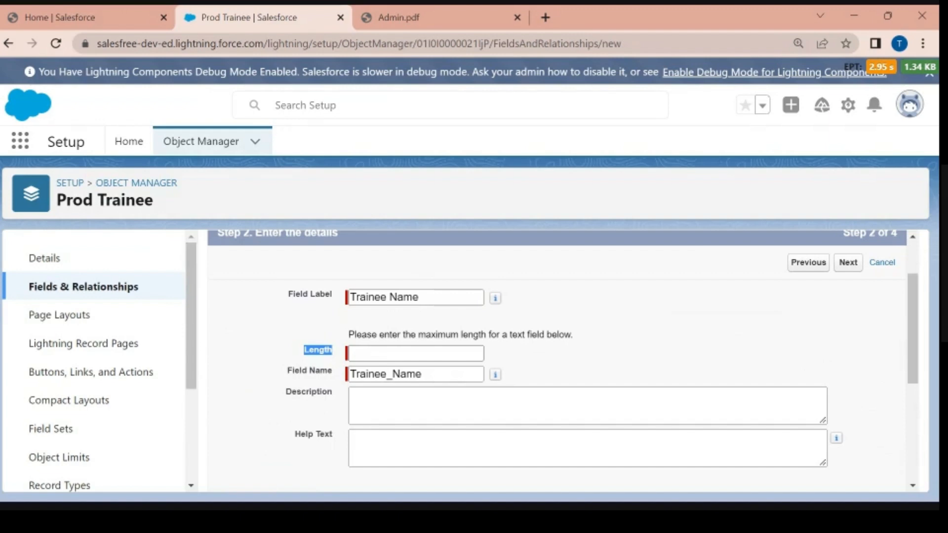
click(415, 353)
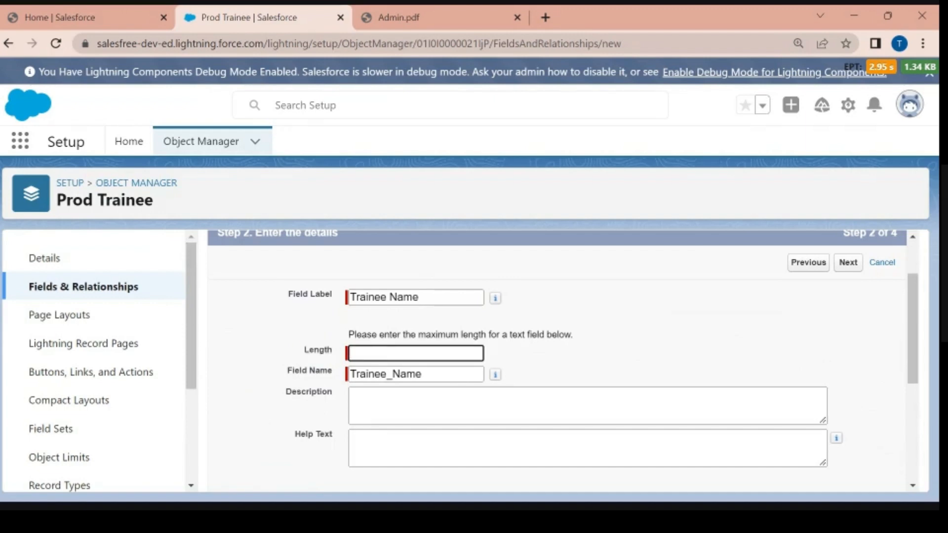
text(40)
click(287, 381)
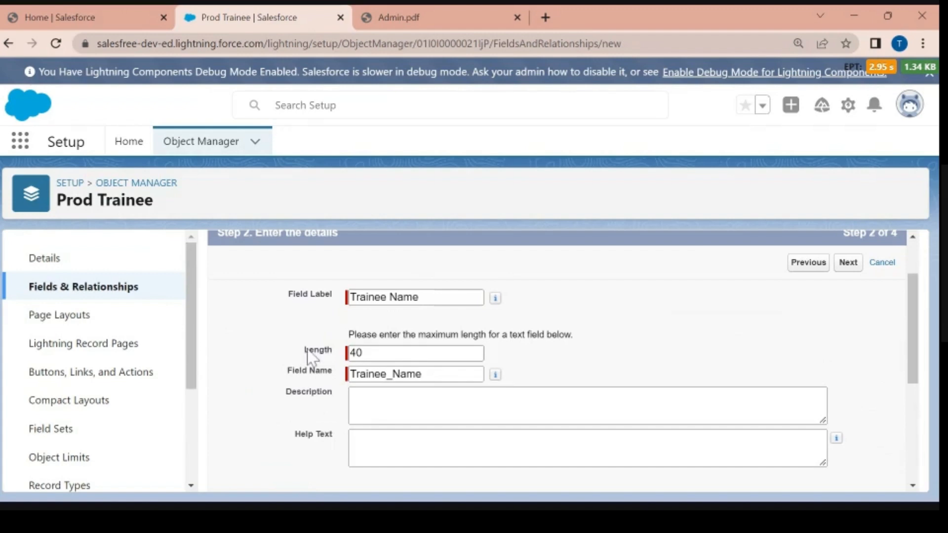
drag(305, 349, 333, 351)
- Enter "created to capture the name of the trainee." as the Trainee Name field's description
scroll(557, 360, down, 1)
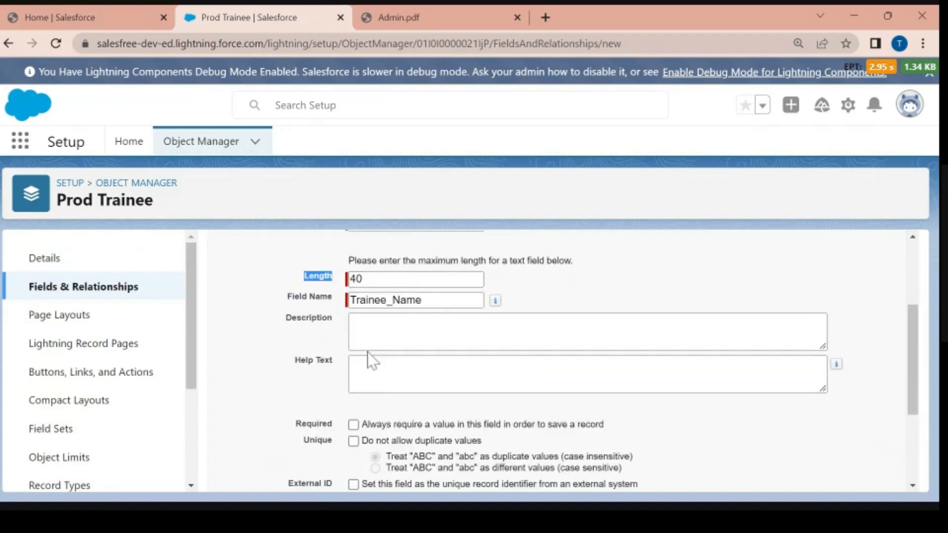
click(370, 335)
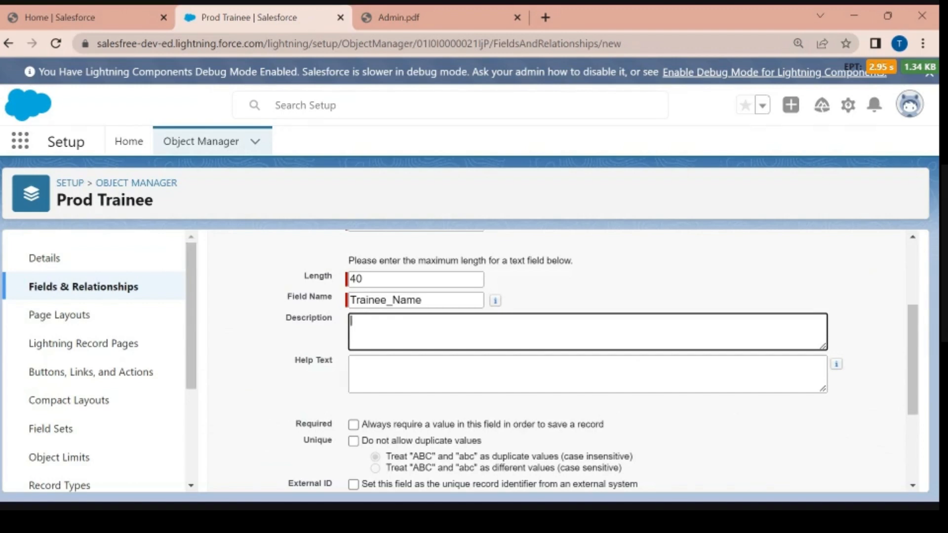
text(cpat)
key(BackSpace)
key(BackSpace)
key(BackSpace)
text(reaed)
key(BackSpace)
key(BackSpace)
key(BackSpace)
text(ted to cpa)
key(BackSpace)
key(BackSpace)
text(apture the )
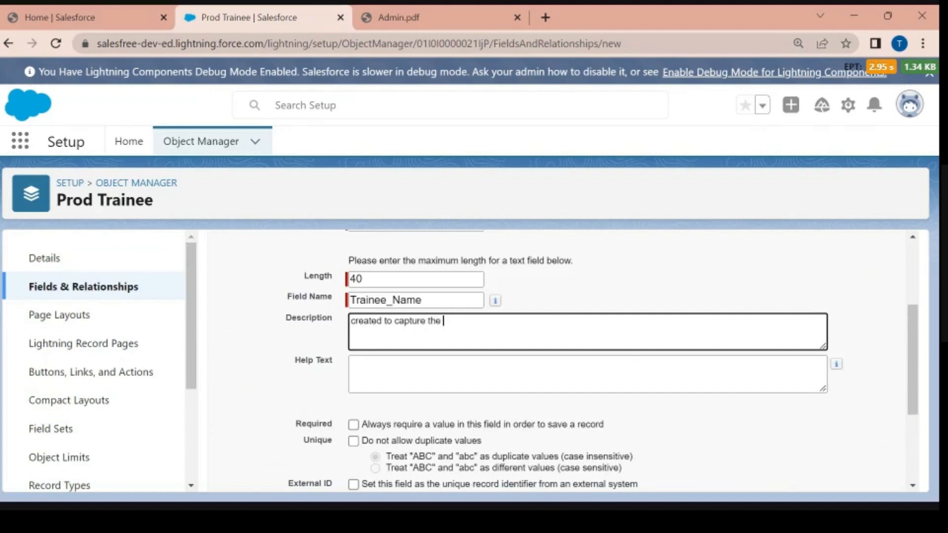
text(name of the tran)
text(iee)
key(BackSpace)
key(BackSpace)
key(BackSpace)
key(BackSpace)
text(ineee.)
key(BackSpace)
key(BackSpace)
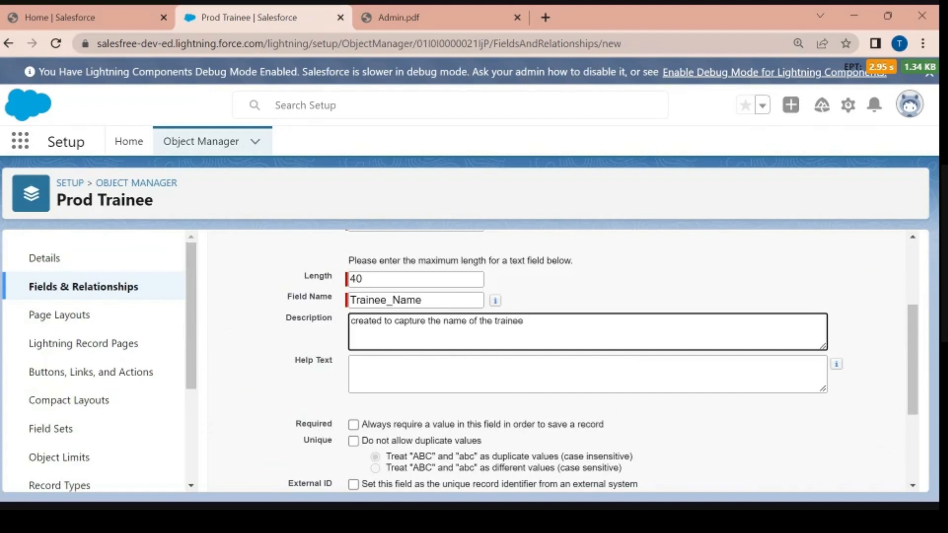
text(.)
click(647, 254)
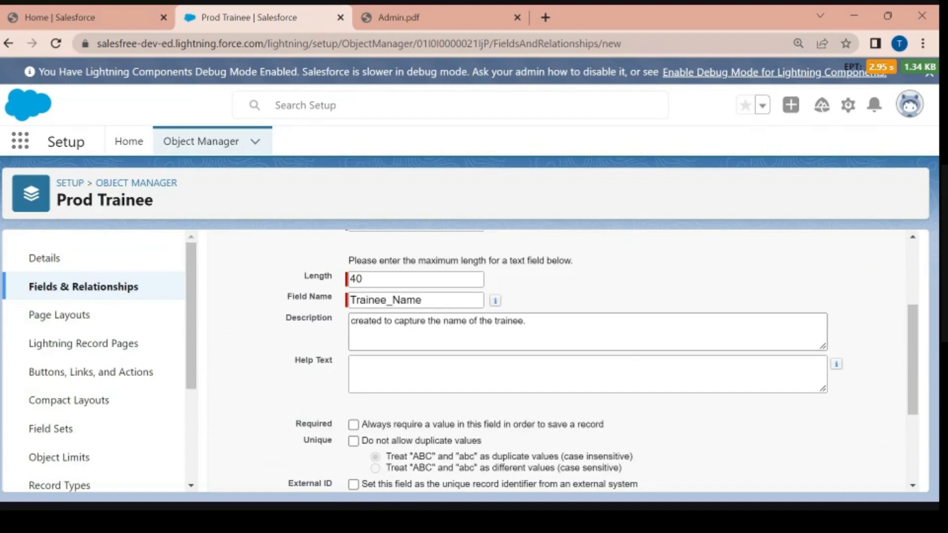
- Enter "enter your name" as the Trainee Name field's help text
scroll(518, 371, down, 2)
drag(293, 287, 344, 296)
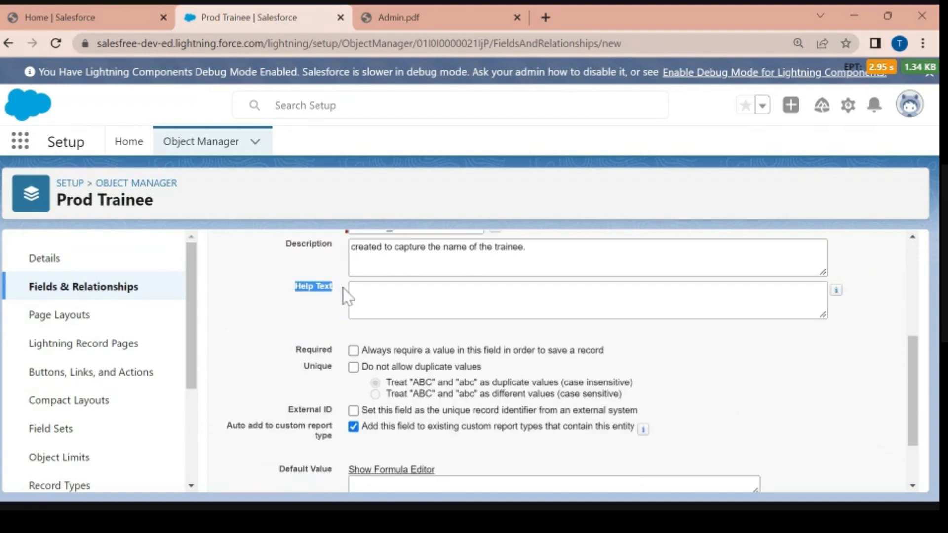
click(349, 296)
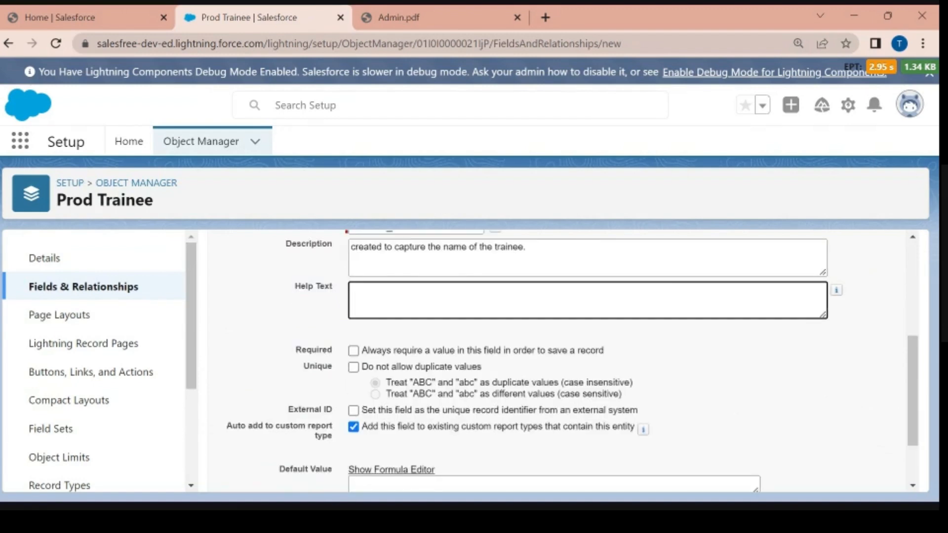
mouse_move(840, 292)
text(enter your name)
drag(286, 287, 332, 287)
click(330, 308)
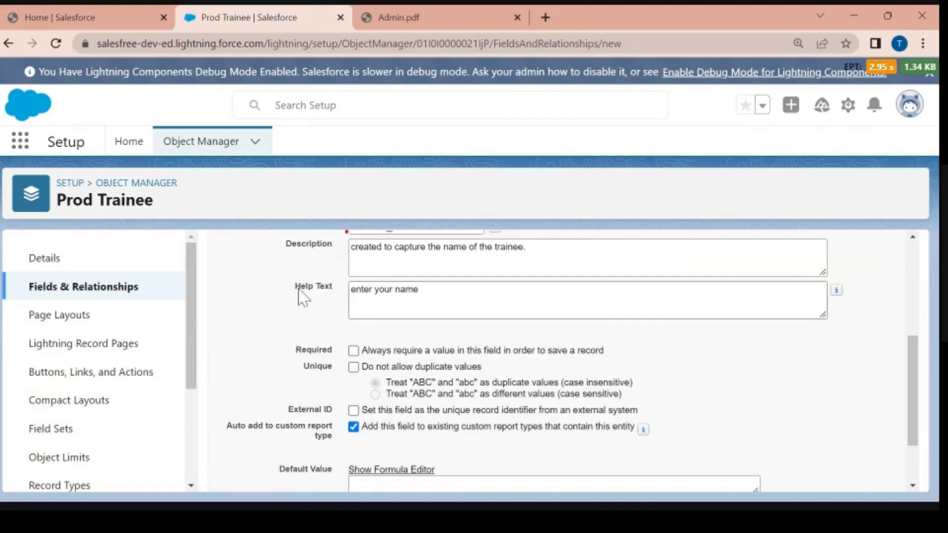
drag(297, 288, 337, 286)
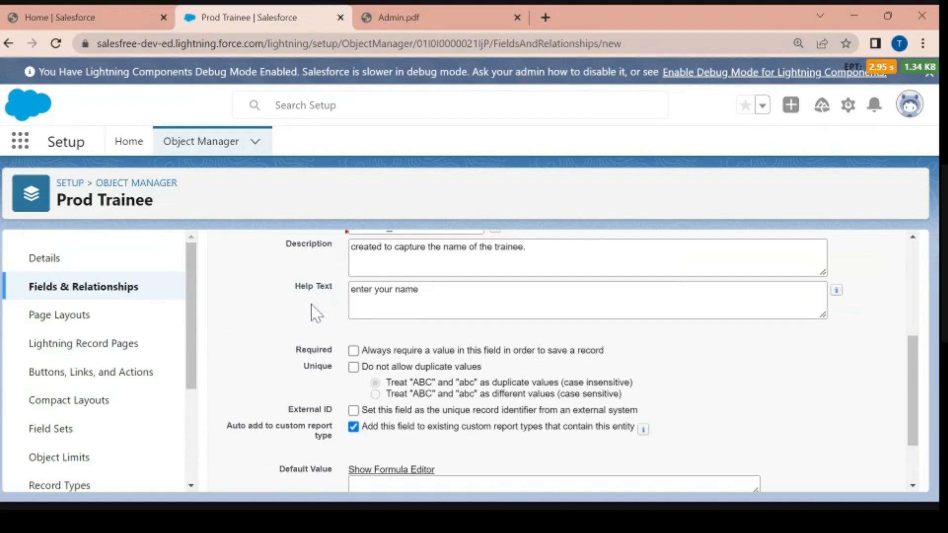
- Review the details entered for the Trainee Name field, from label, length and field name to description and help text
scroll(319, 302, down, 1)
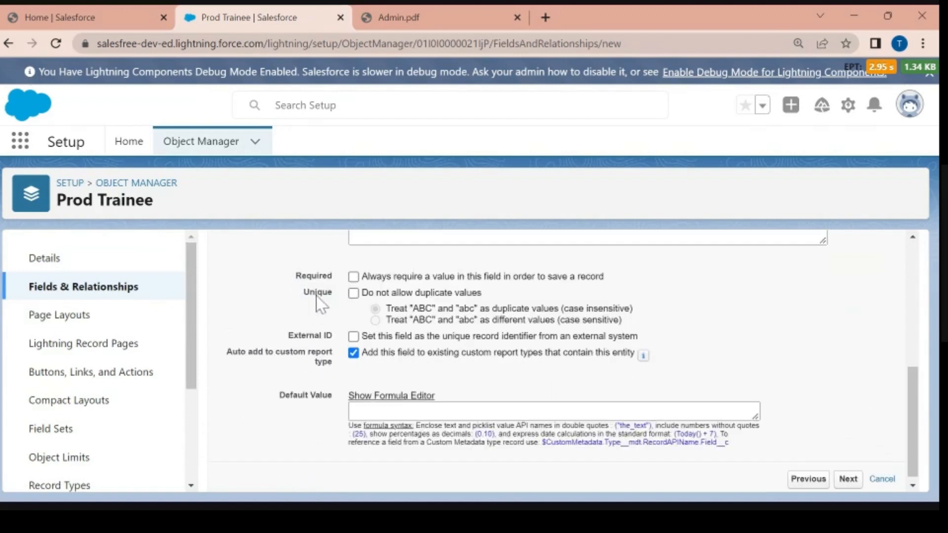
scroll(316, 296, up, 5)
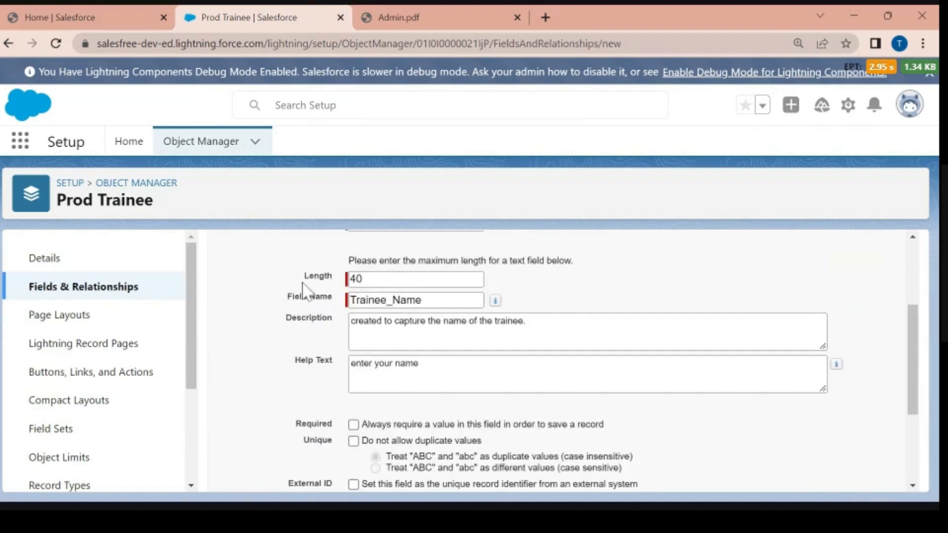
scroll(324, 371, down, 1)
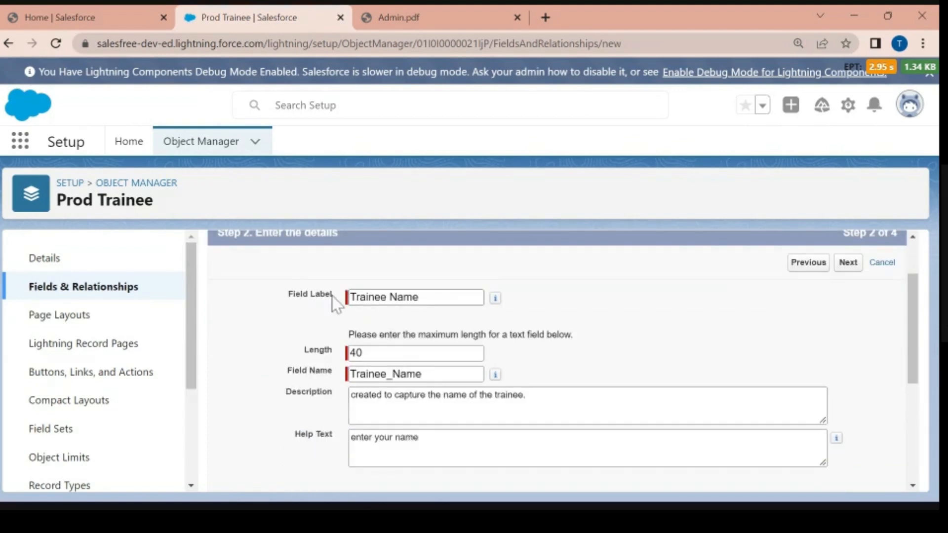
drag(332, 295, 311, 290)
click(311, 377)
drag(311, 378, 330, 367)
click(316, 375)
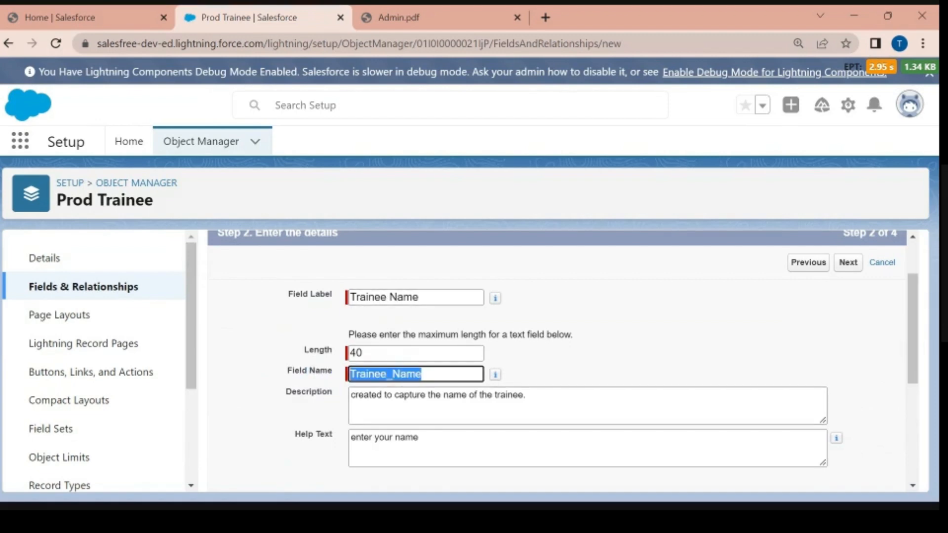
scroll(292, 385, down, 2)
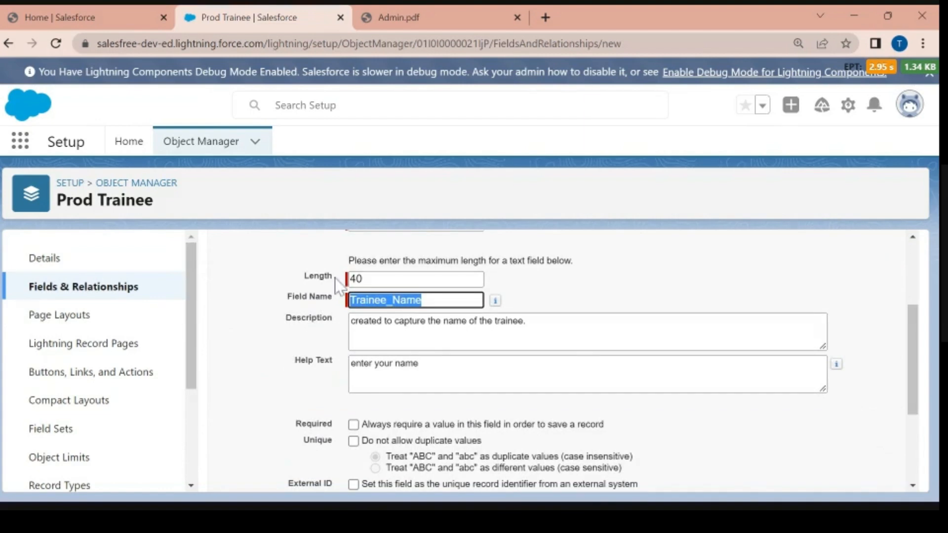
scroll(296, 364, down, 2)
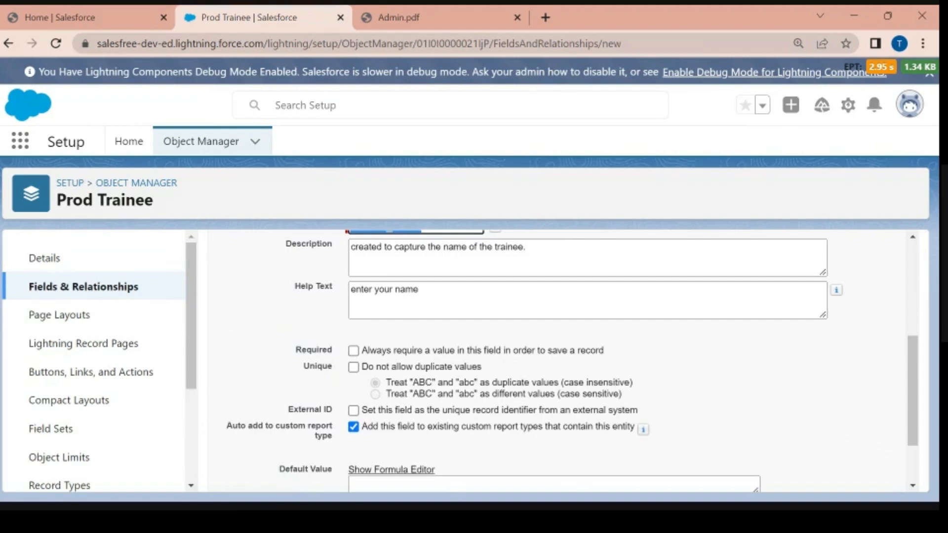
scroll(423, 290, up, 5)
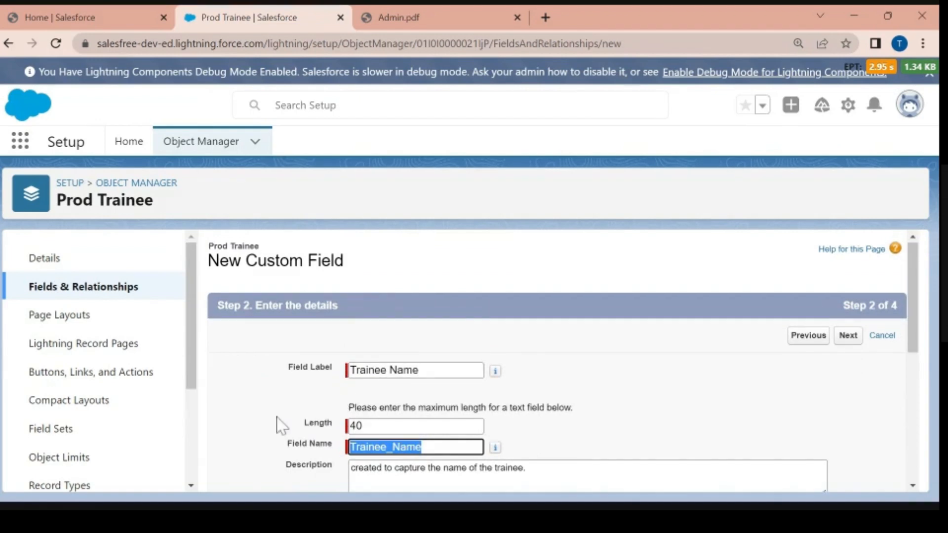
scroll(277, 423, down, 3)
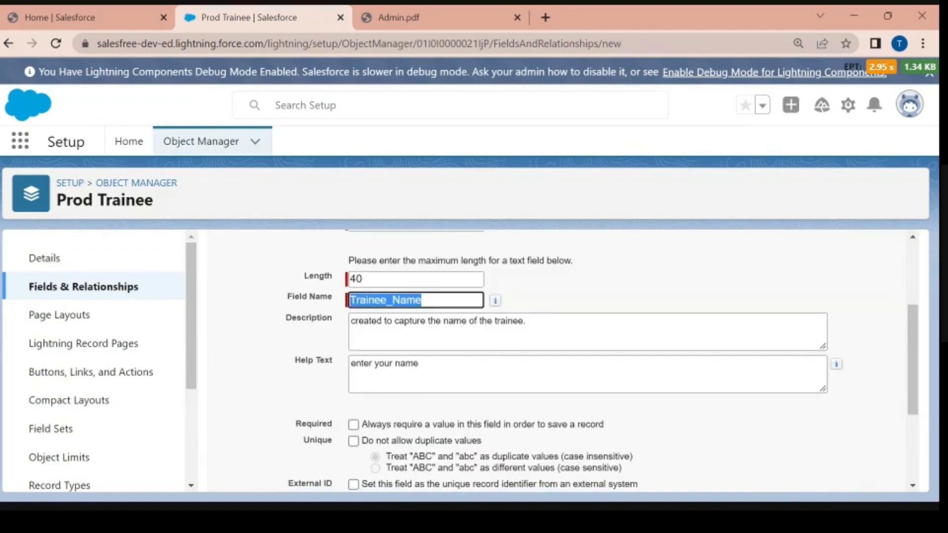
scroll(296, 408, down, 1)
scroll(294, 409, up, 1)
- Make the Trainee Name field required so that a record always needs a value in it
scroll(294, 408, down, 2)
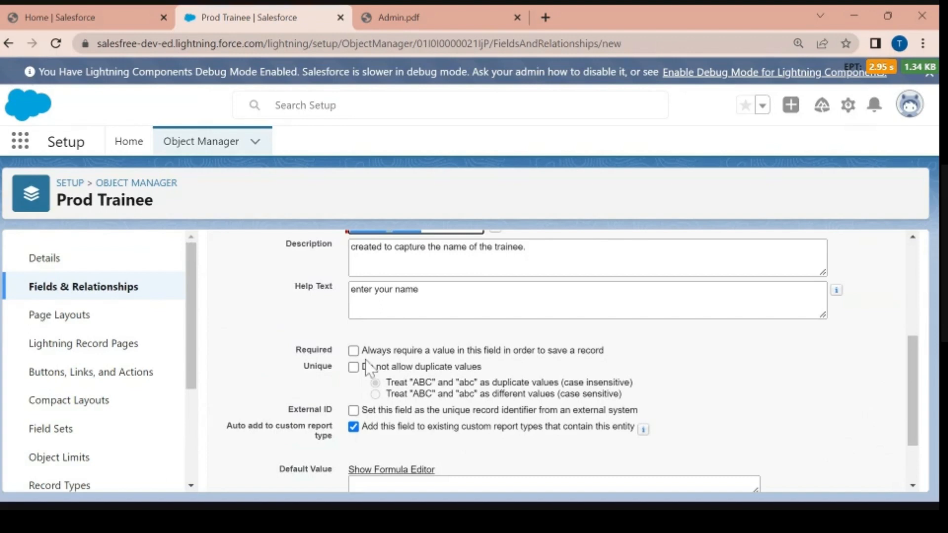
click(353, 351)
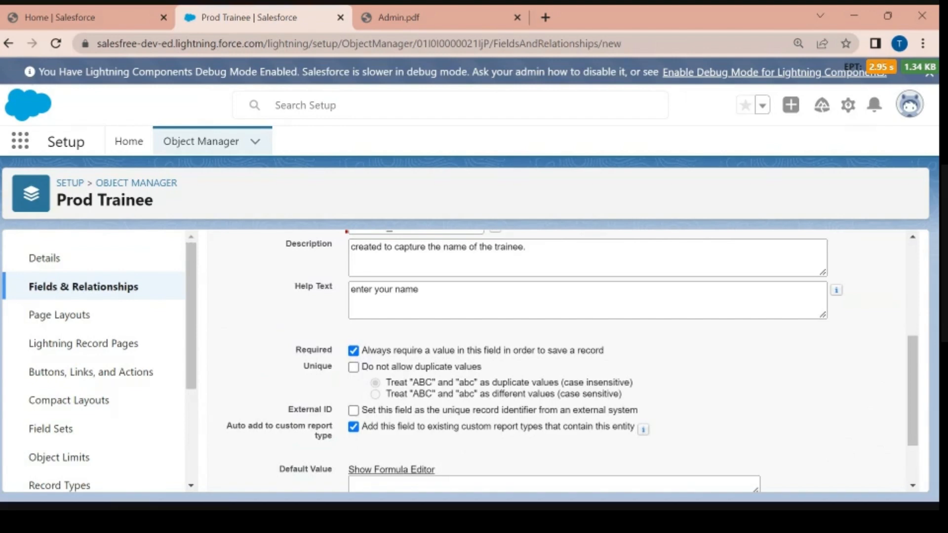
drag(510, 350, 636, 357)
click(637, 356)
click(353, 353)
click(353, 351)
- Try the Unique option that disallows duplicate values, and turn it off again by accepting the drop of the unique index
scroll(291, 388, down, 2)
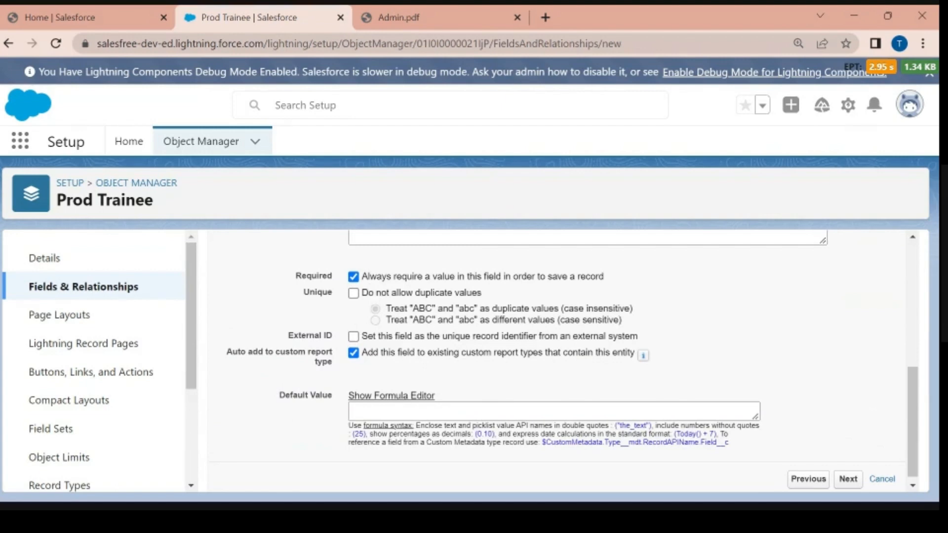
drag(361, 277, 486, 300)
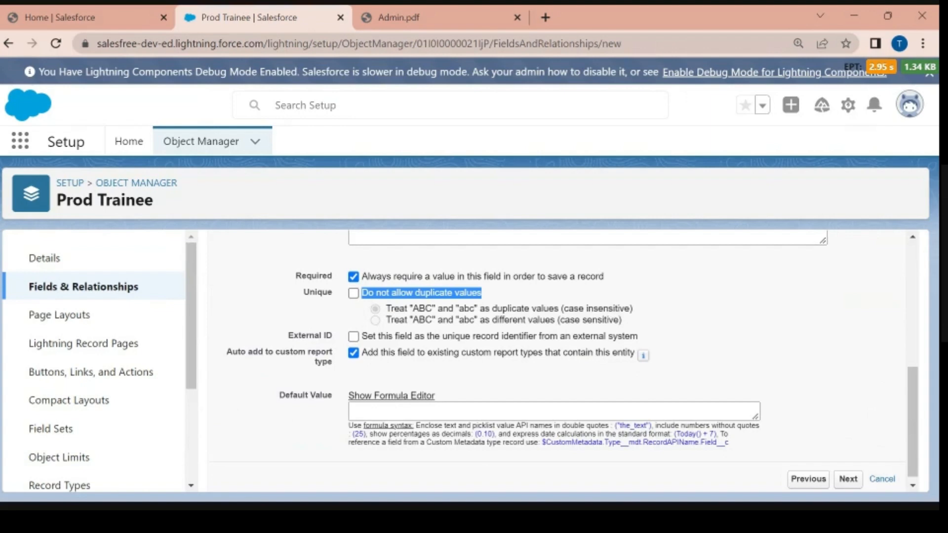
click(354, 293)
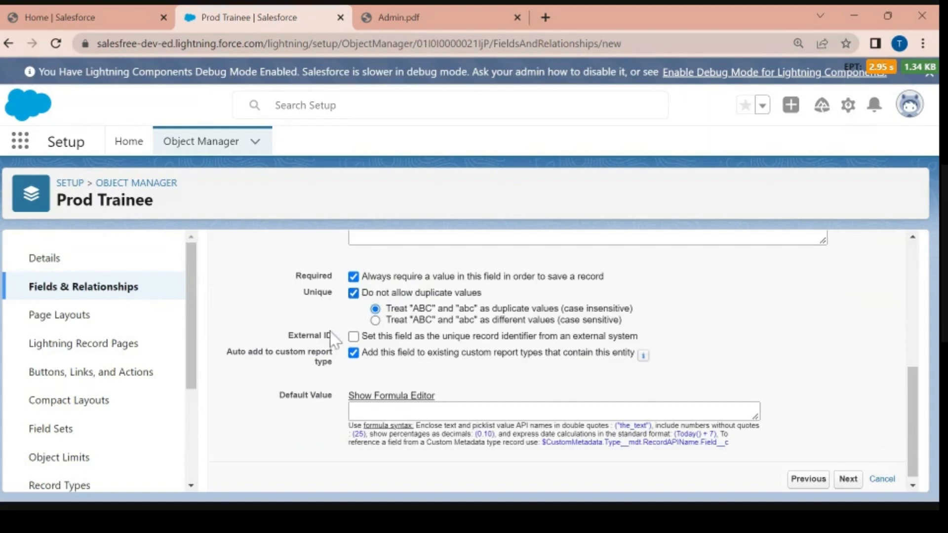
click(354, 295)
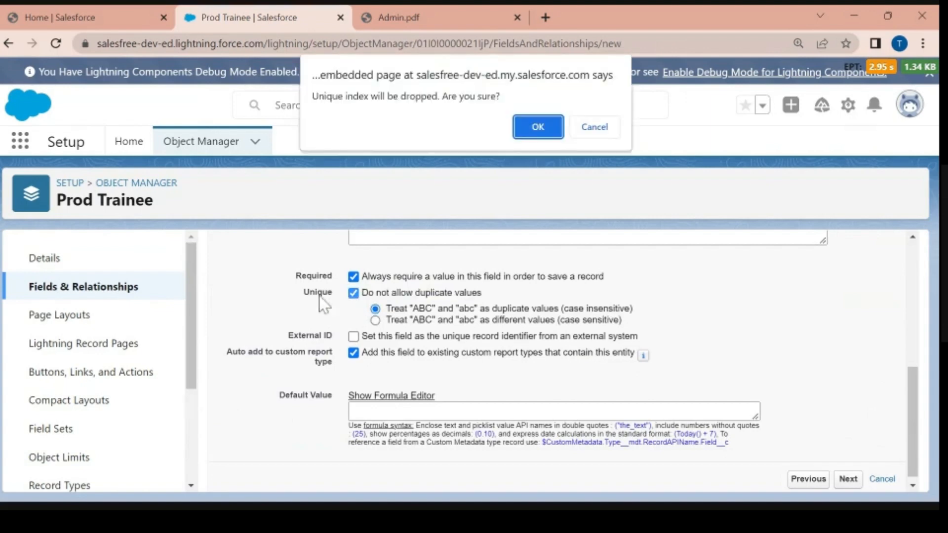
click(540, 128)
drag(301, 294, 332, 296)
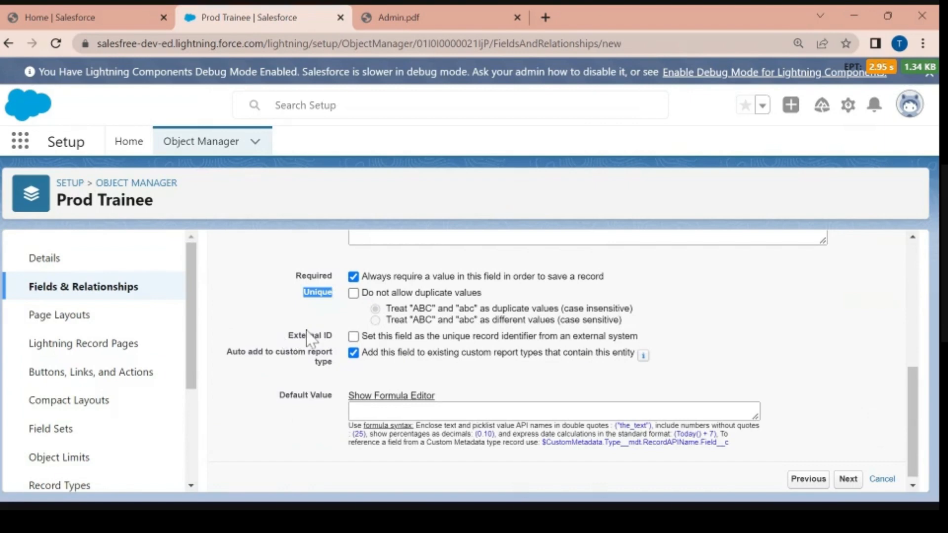
- Continue to the field-level security settings of the Trainee Name field and look over the summary and profile list
scroll(307, 339, down, 1)
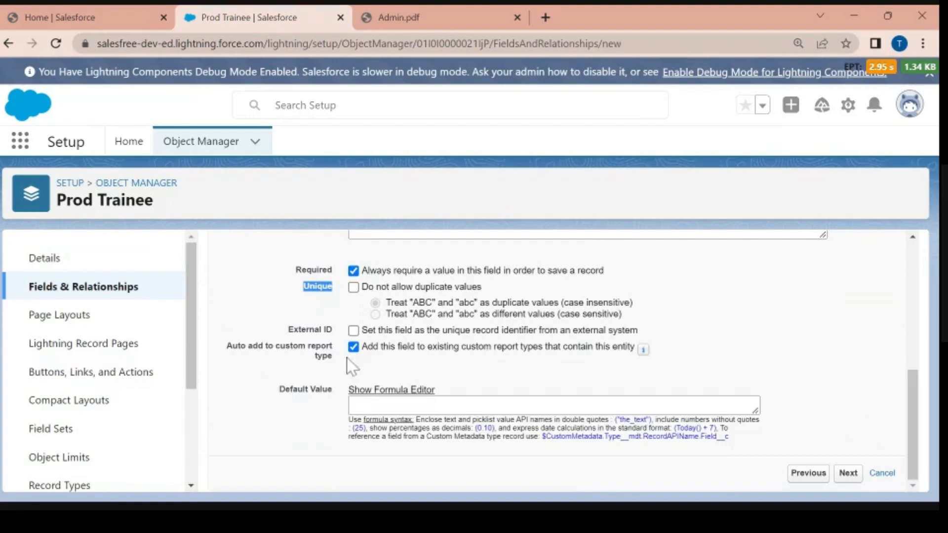
click(848, 471)
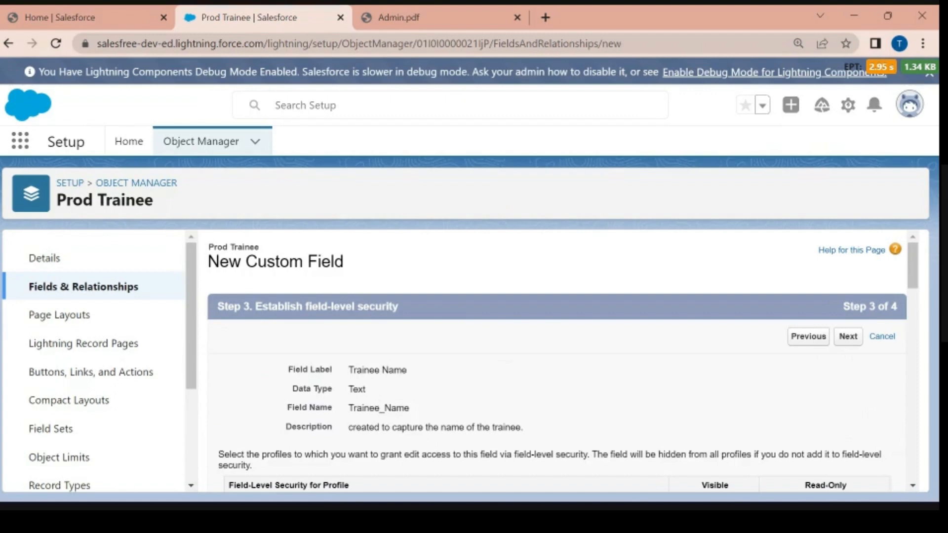
scroll(603, 364, down, 3)
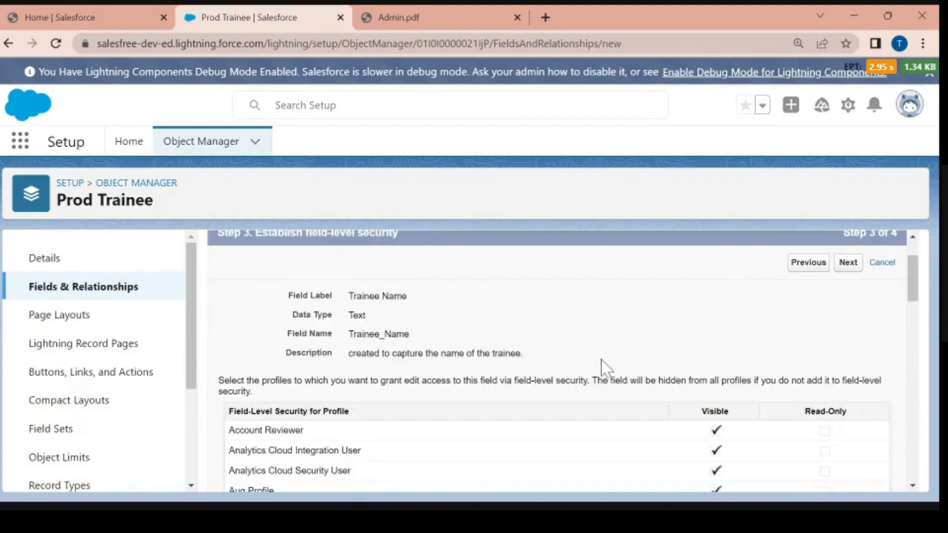
scroll(604, 364, up, 3)
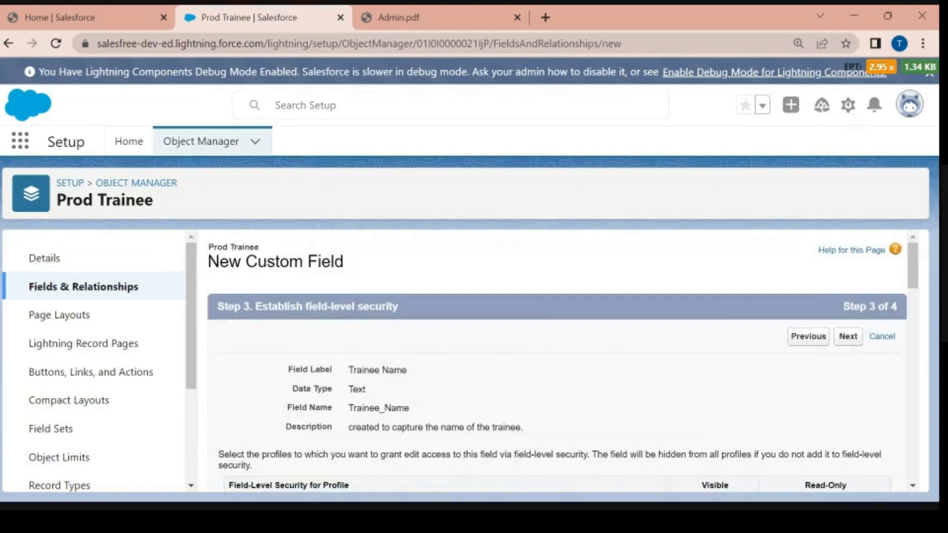
- Examine which profiles have the Trainee Name field marked Visible or Read-Only across the whole field-level security table
drag(255, 307, 422, 313)
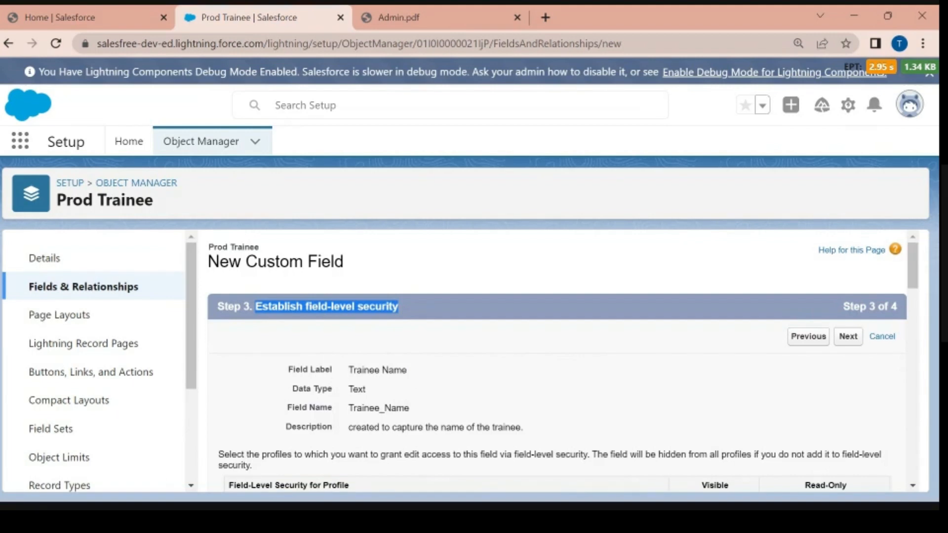
click(341, 337)
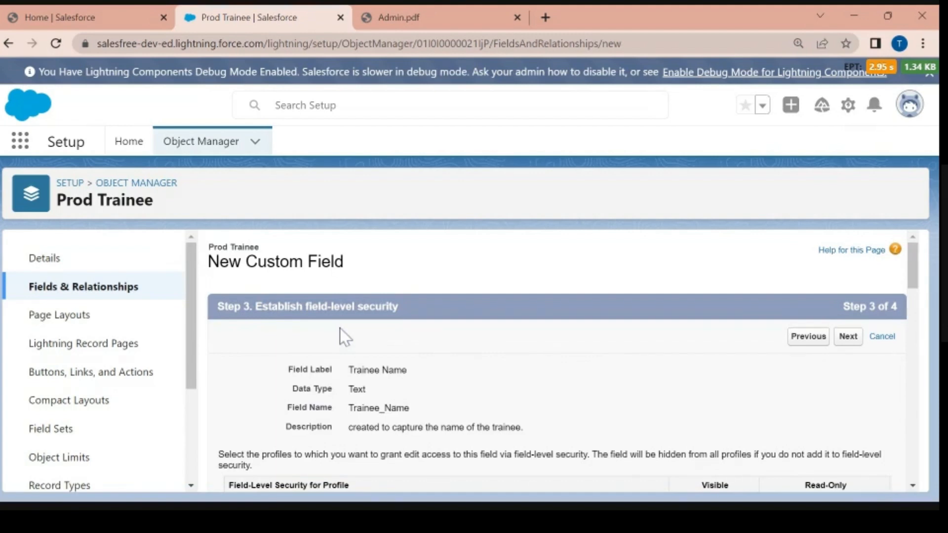
scroll(339, 327, down, 2)
scroll(343, 334, up, 2)
scroll(376, 324, down, 2)
scroll(536, 345, down, 3)
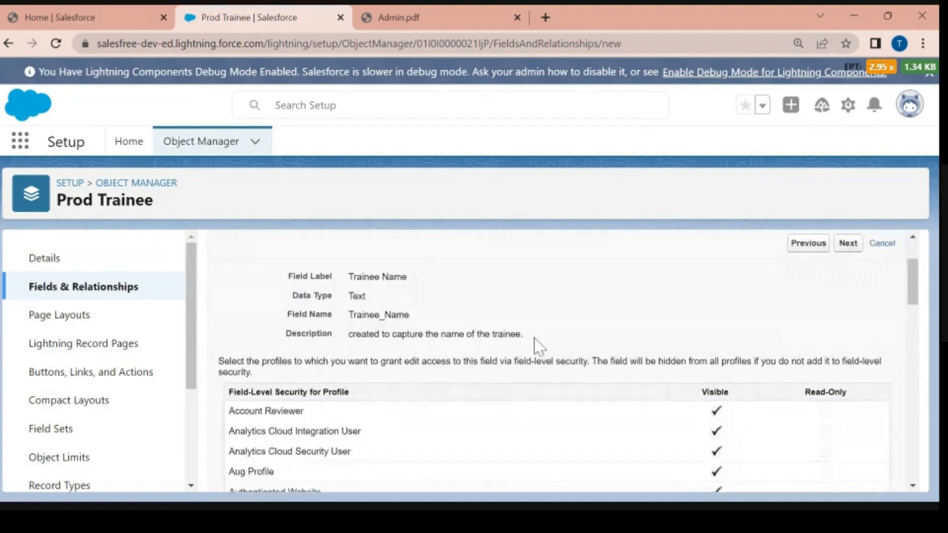
drag(698, 267, 735, 270)
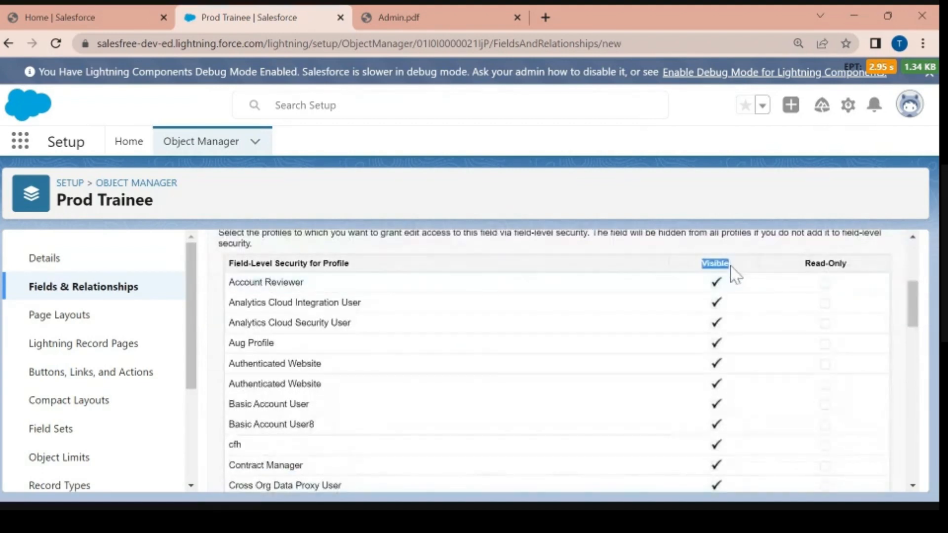
click(721, 288)
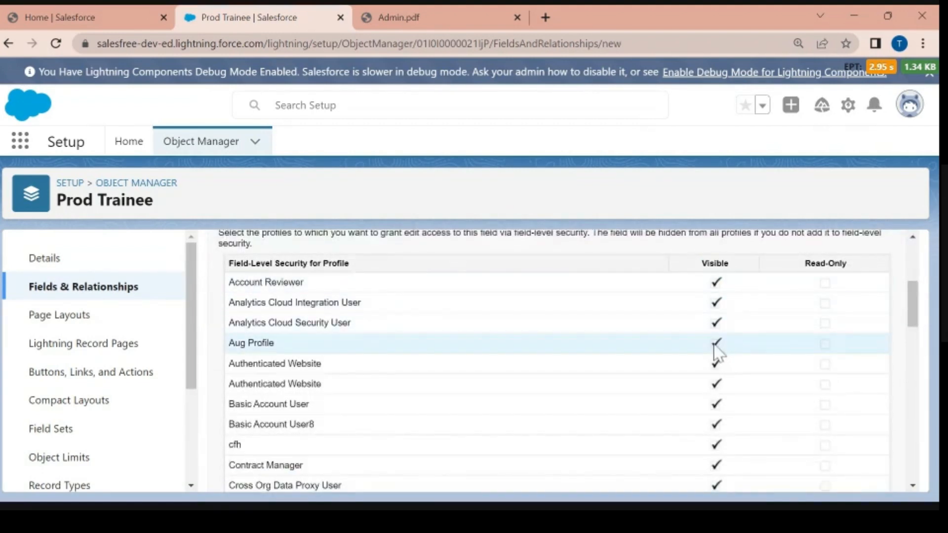
scroll(715, 354, down, 15)
scroll(721, 373, down, 1)
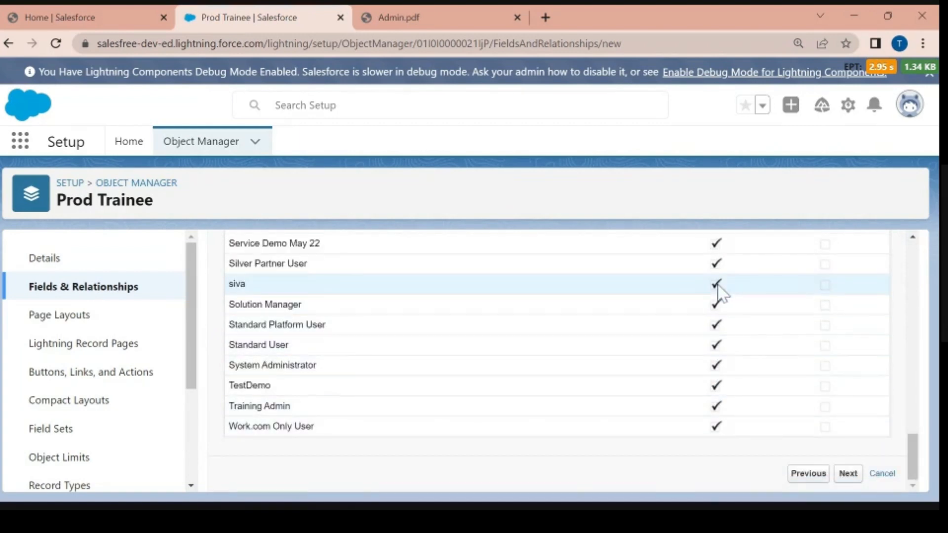
scroll(718, 291, up, 15)
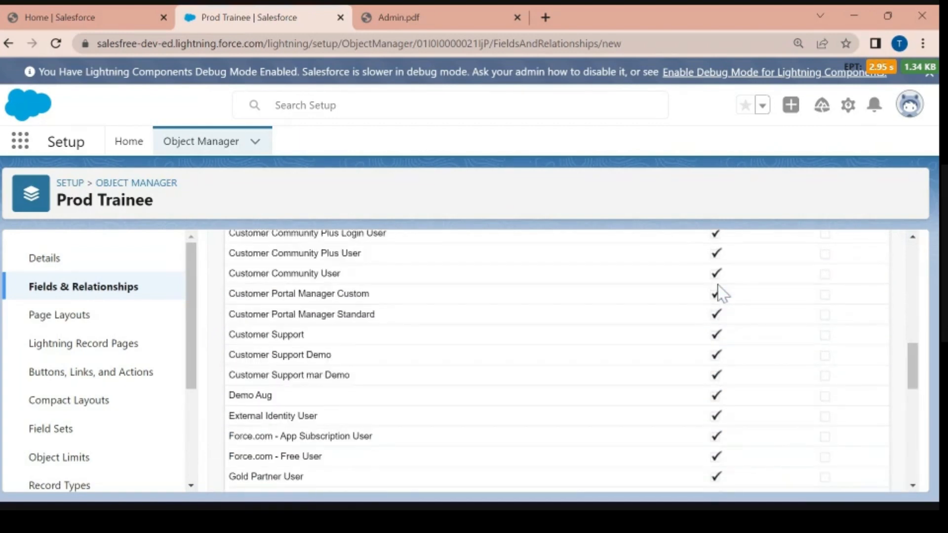
scroll(719, 291, up, 5)
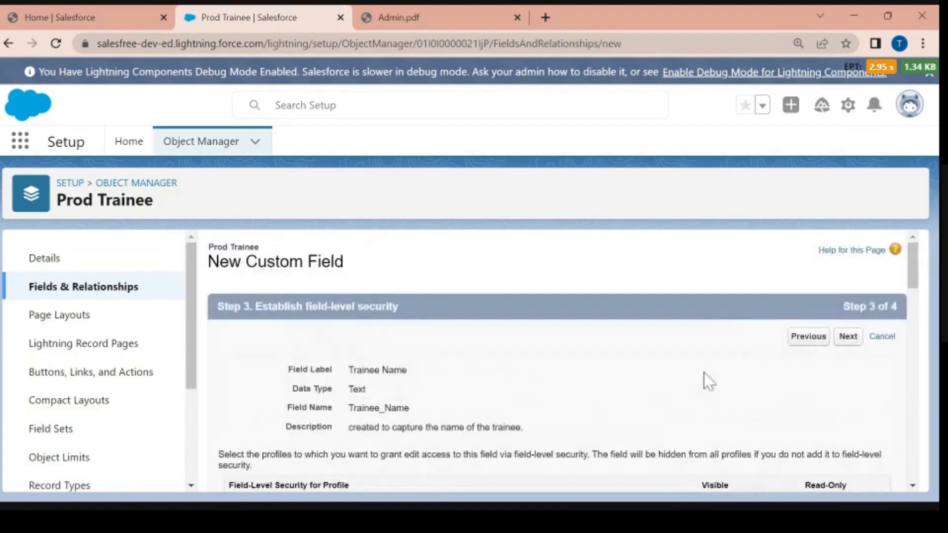
- Reread the field-level security heading, the Trainee Name field summary and the first profiles in the table
scroll(705, 378, down, 2)
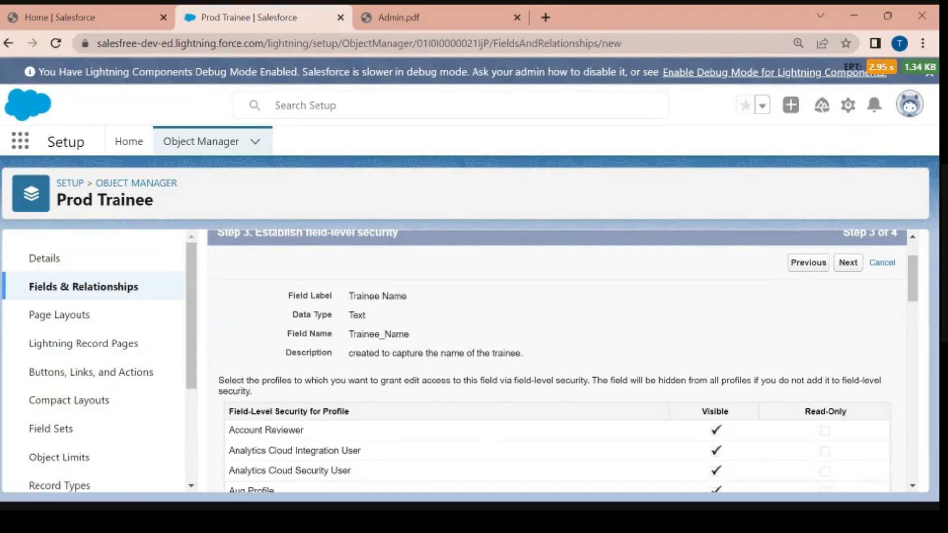
scroll(375, 330, down, 3)
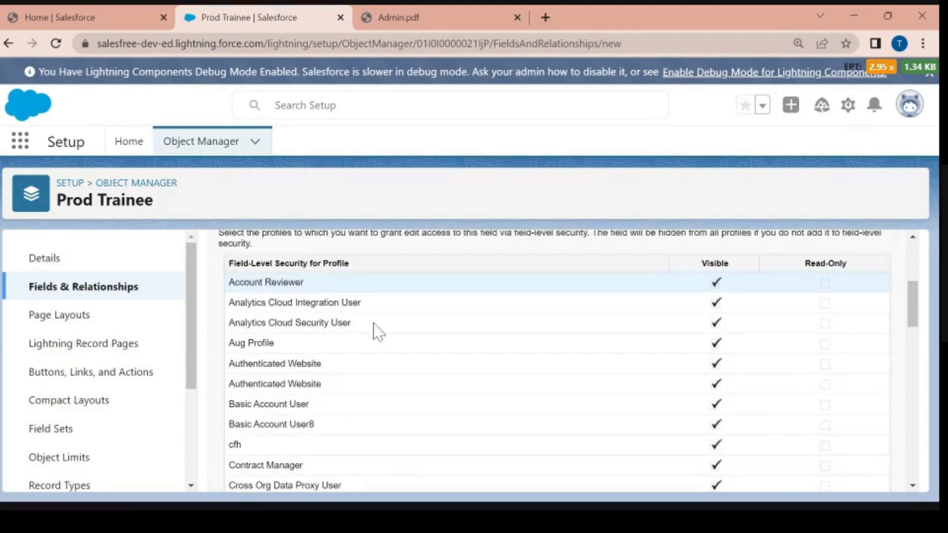
scroll(375, 330, up, 5)
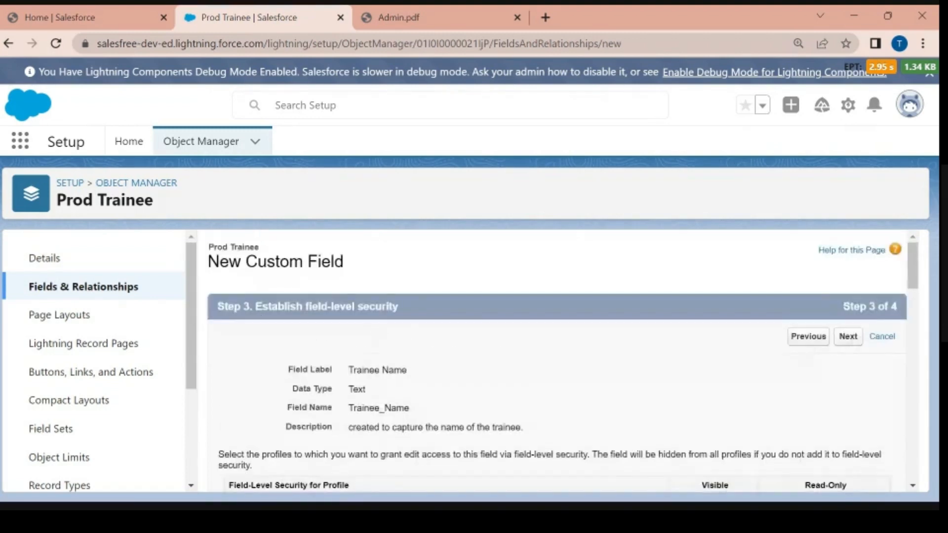
drag(255, 306, 400, 309)
click(248, 325)
scroll(686, 387, down, 2)
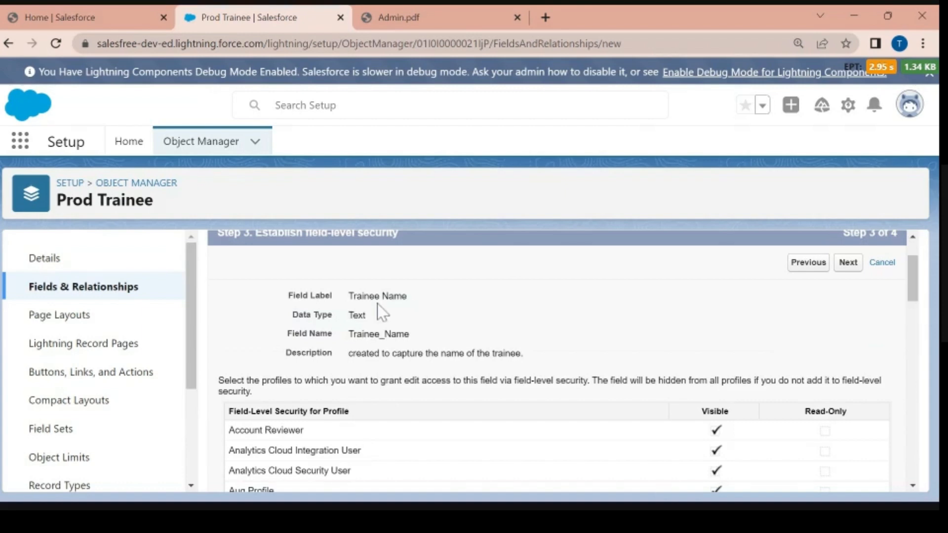
scroll(383, 312, down, 2)
scroll(381, 313, up, 4)
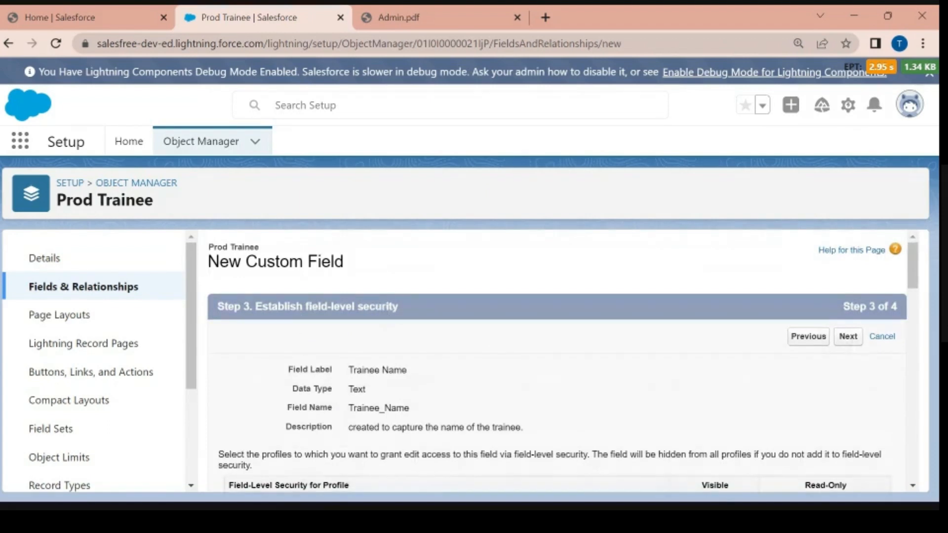
drag(305, 307, 430, 310)
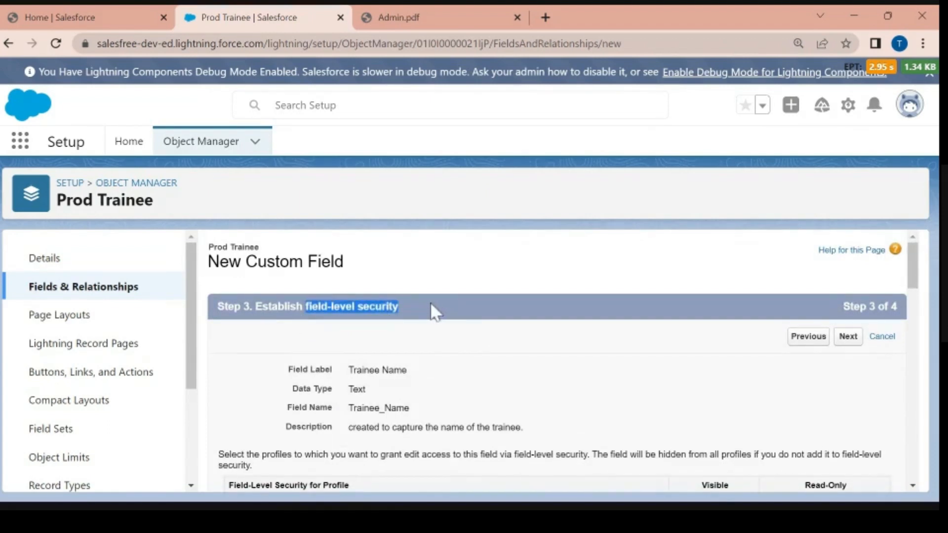
- Accept the field-level security defaults and review the page layout assignment of the Trainee Name field
click(848, 337)
scroll(260, 328, down, 2)
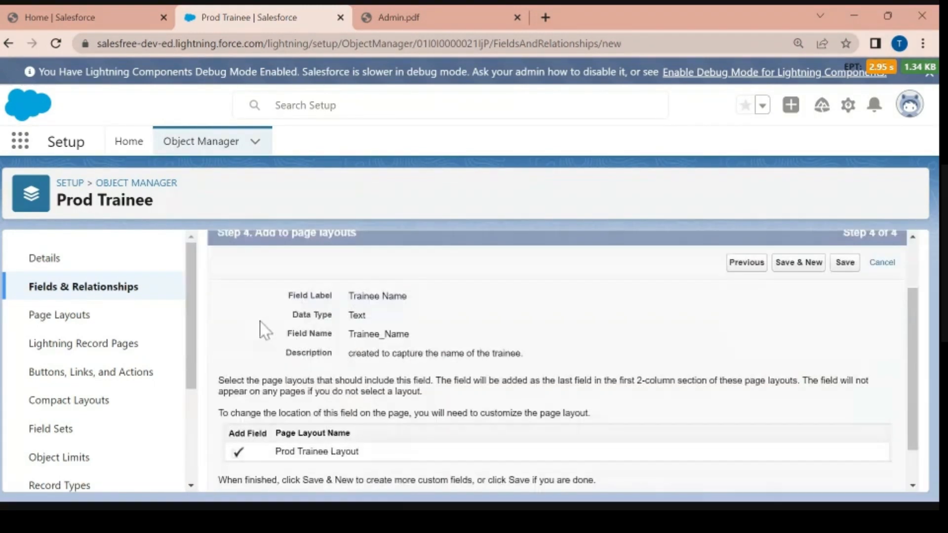
scroll(264, 262, up, 2)
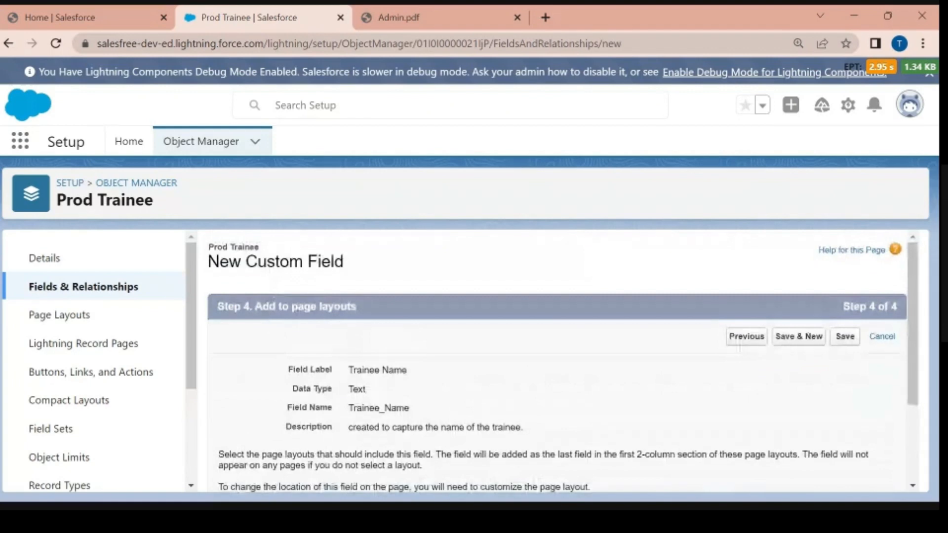
drag(255, 306, 364, 313)
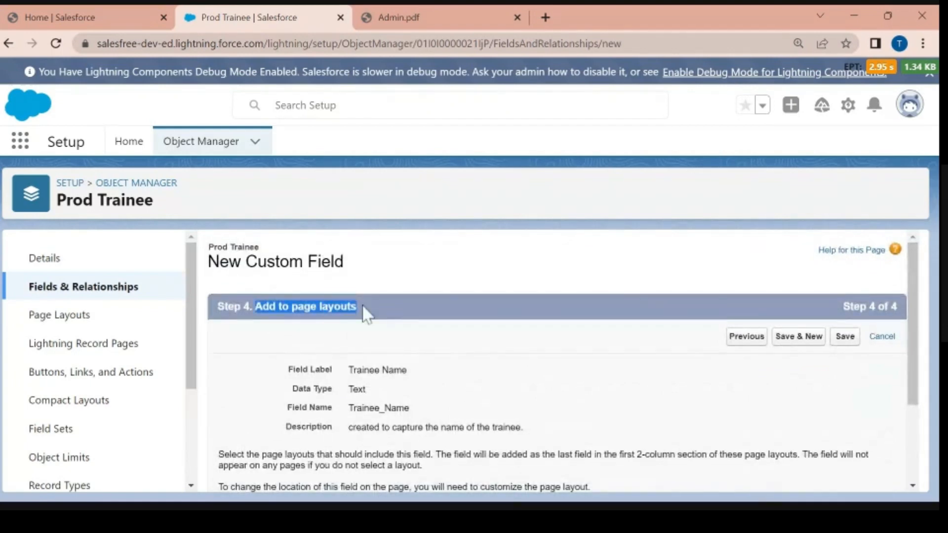
scroll(360, 326, down, 3)
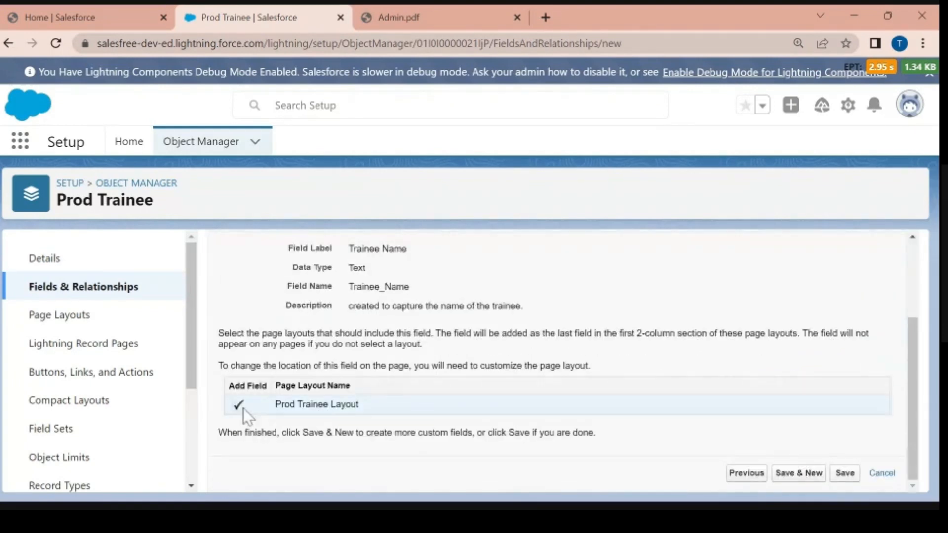
scroll(243, 408, up, 3)
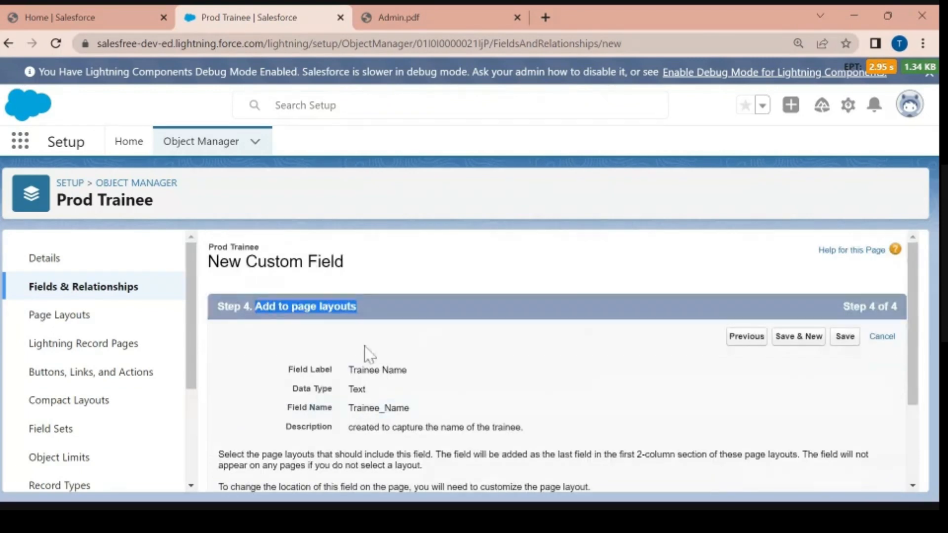
scroll(364, 354, down, 3)
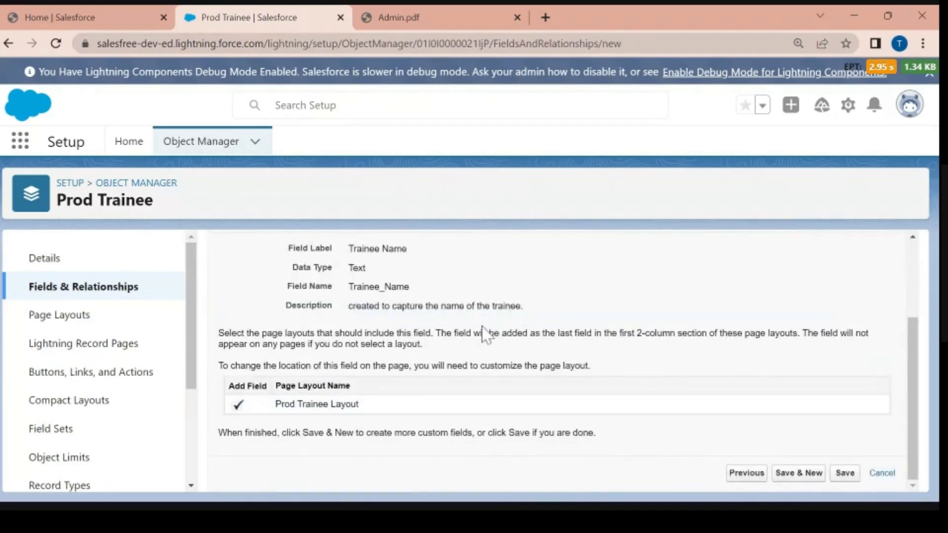
scroll(370, 359, up, 3)
scroll(403, 395, down, 2)
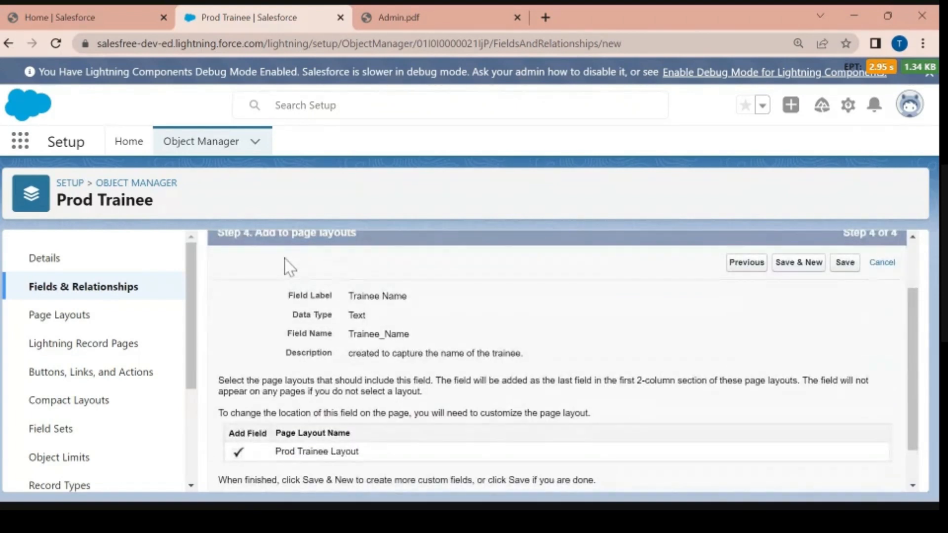
scroll(291, 321, down, 1)
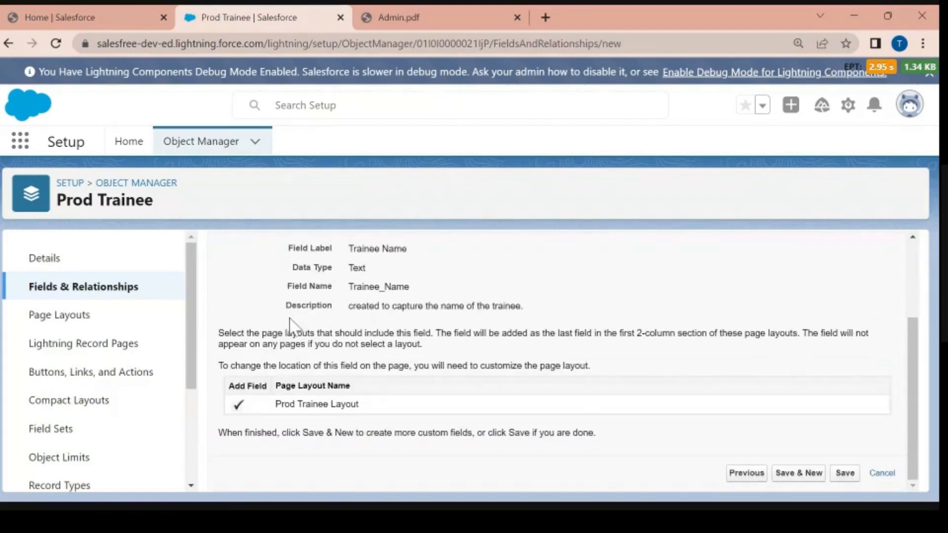
scroll(321, 324, up, 2)
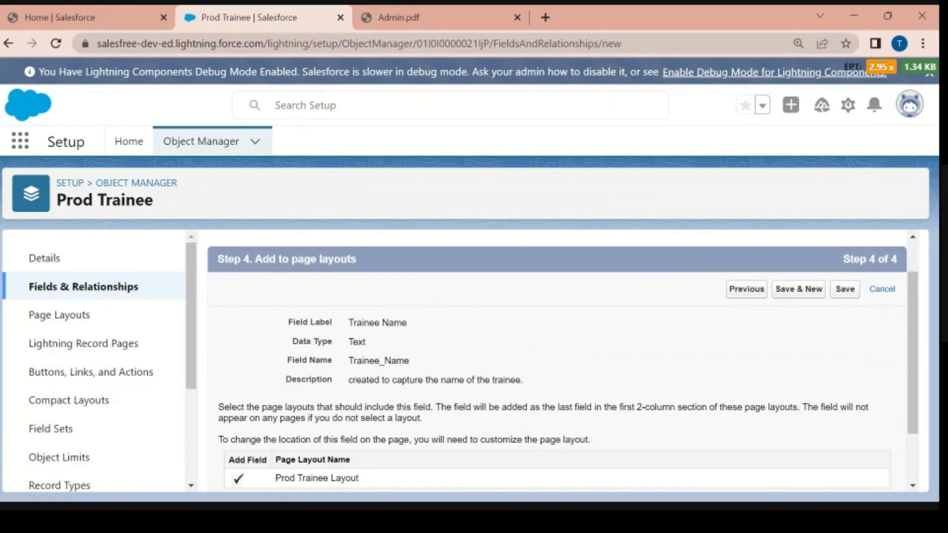
- Save the Trainee Name field, keeping it added to the Prod Trainee Layout
drag(291, 259, 355, 263)
click(376, 270)
click(845, 291)
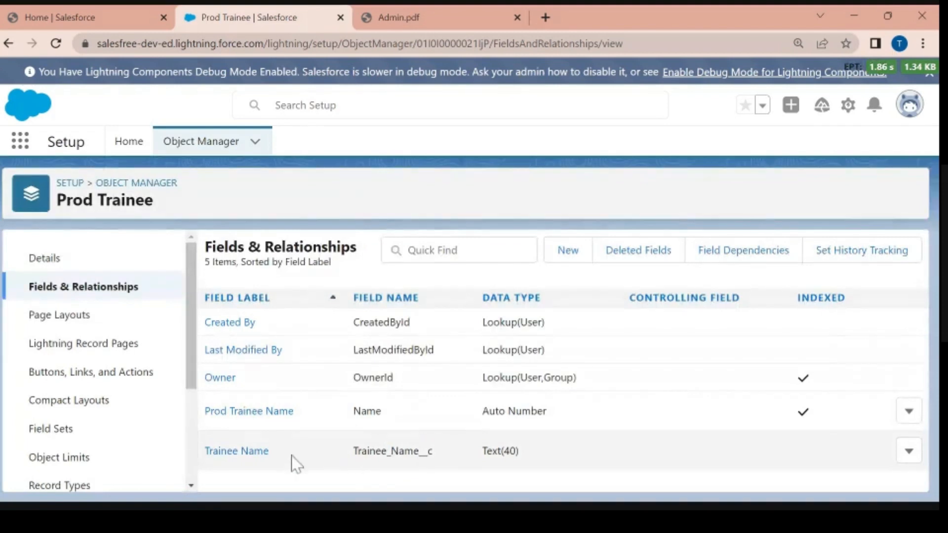
- Examine the Trainee Name entry in the Prod Trainee field list, checking its field name, __c suffix, data type and length
drag(354, 451, 434, 449)
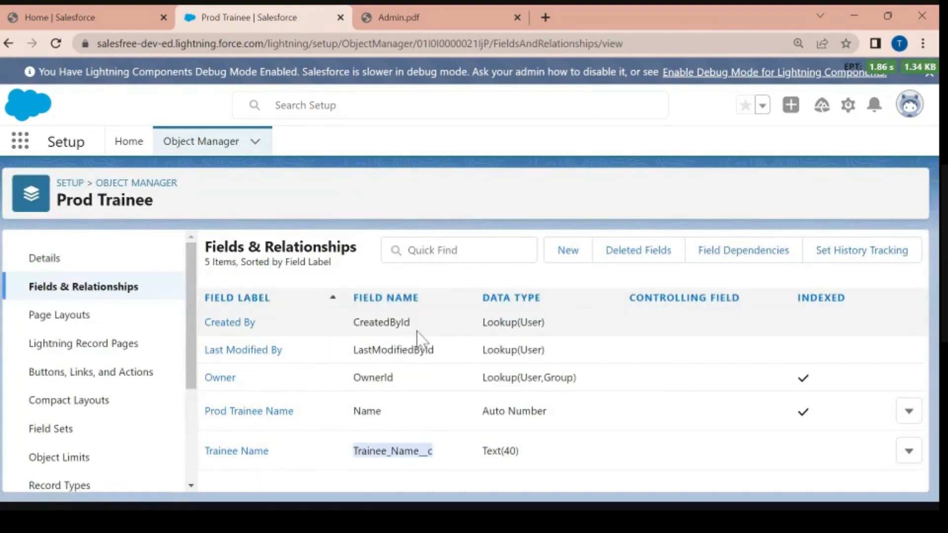
click(464, 464)
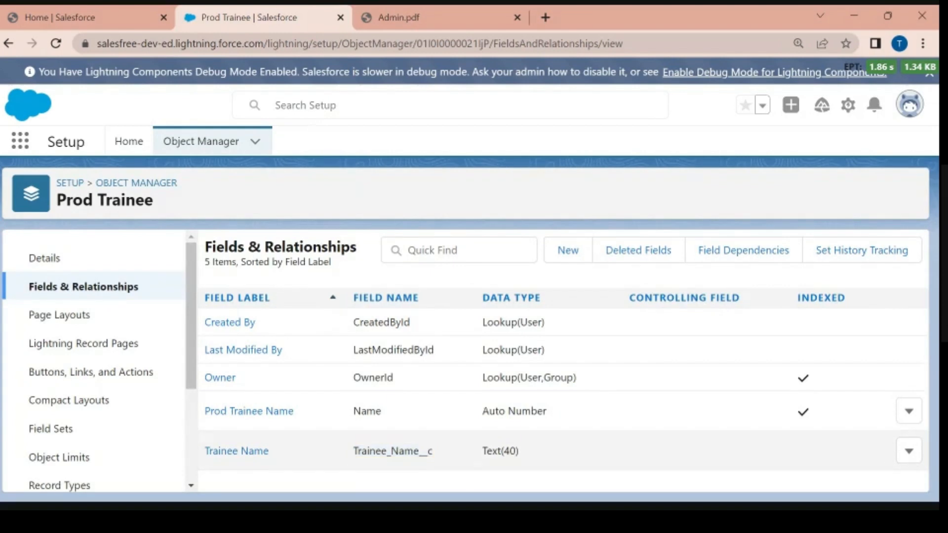
drag(433, 452, 419, 452)
drag(433, 451, 419, 451)
click(433, 451)
drag(476, 451, 530, 451)
click(531, 451)
double_click(509, 451)
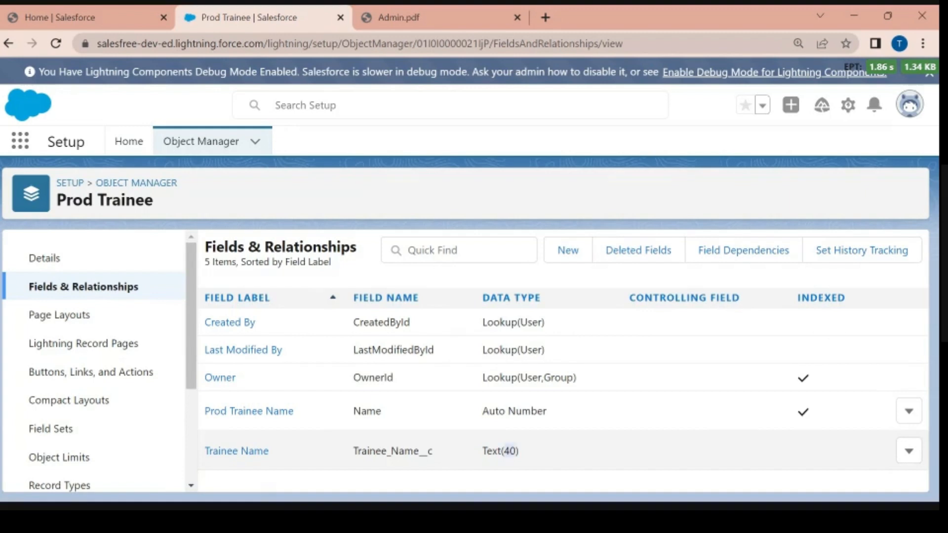
click(548, 454)
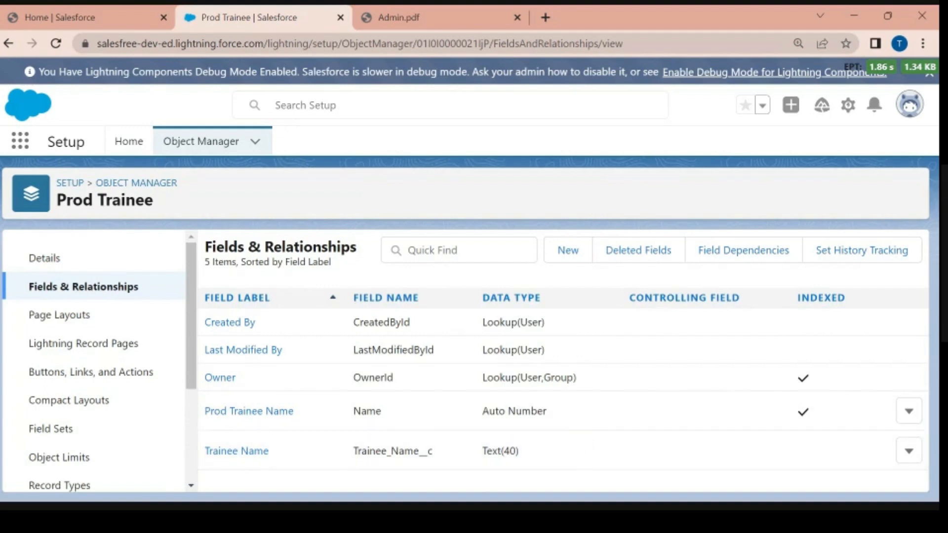
- Switch to the Admin.pdf notes and read the definition of a tab under the Tabs heading, glancing at the Salesforce home page
click(401, 24)
scroll(280, 366, down, 5)
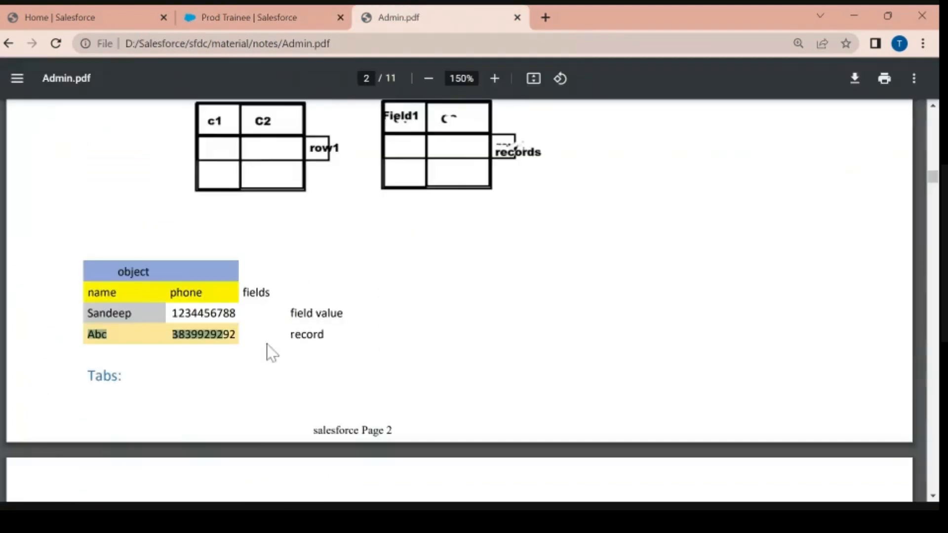
scroll(271, 352, down, 2)
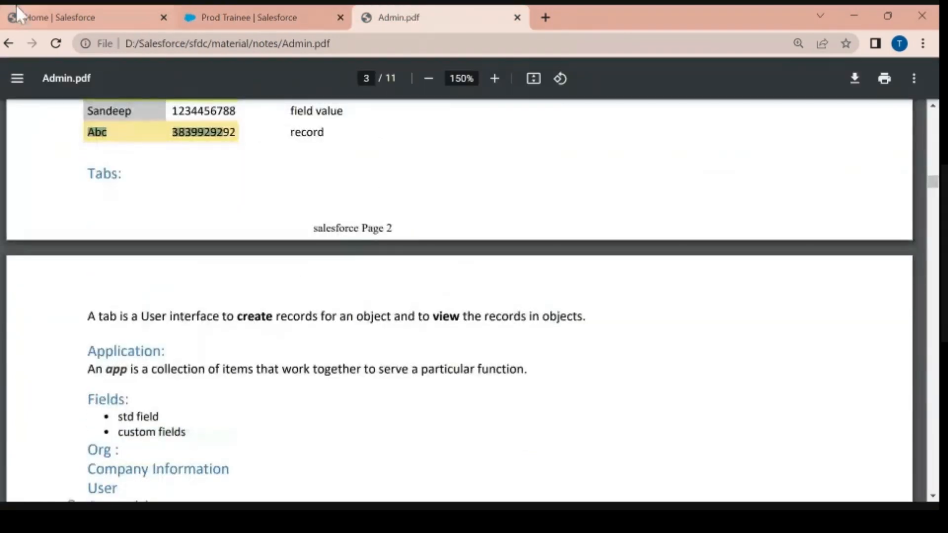
click(30, 14)
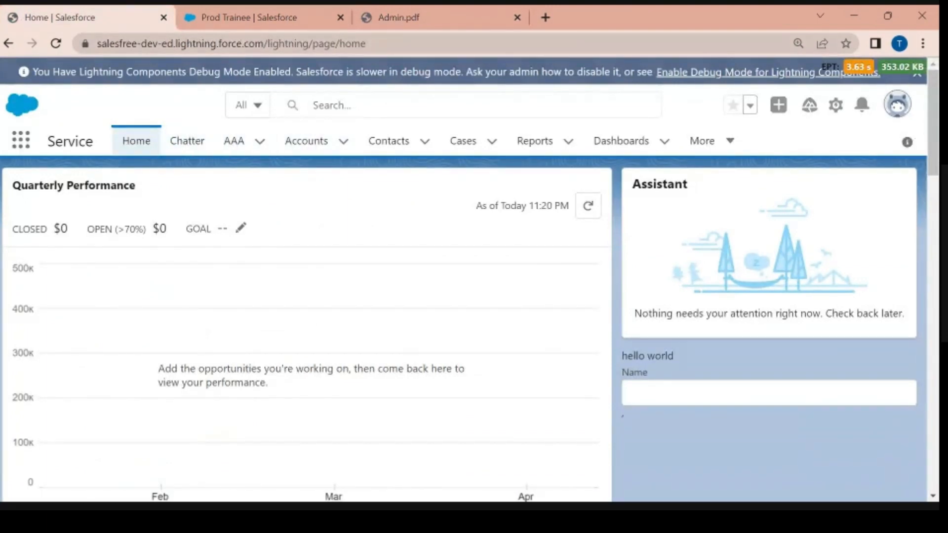
click(397, 15)
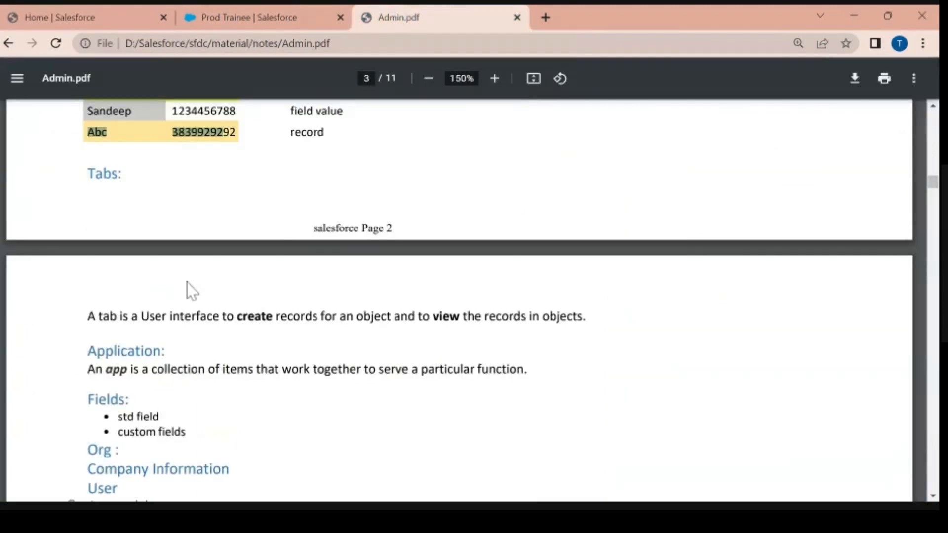
click(157, 293)
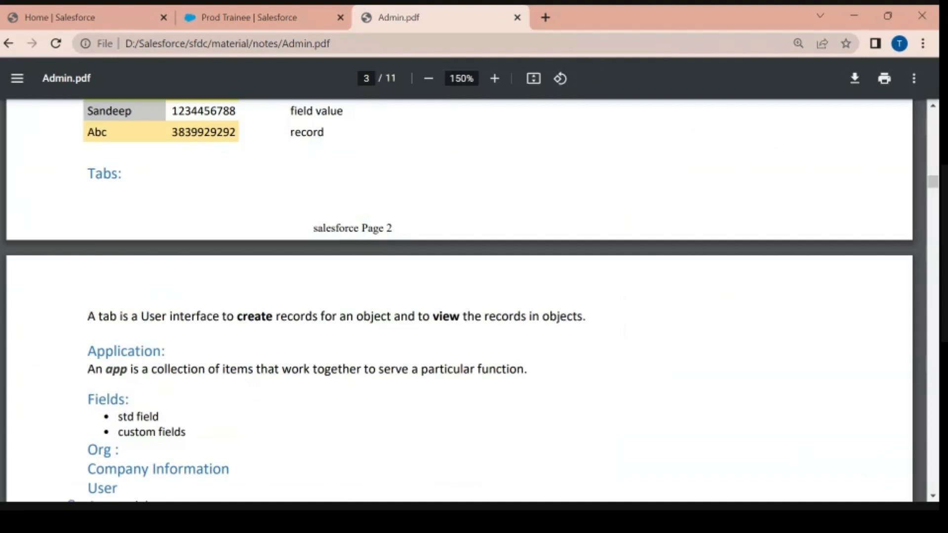
drag(87, 316, 239, 317)
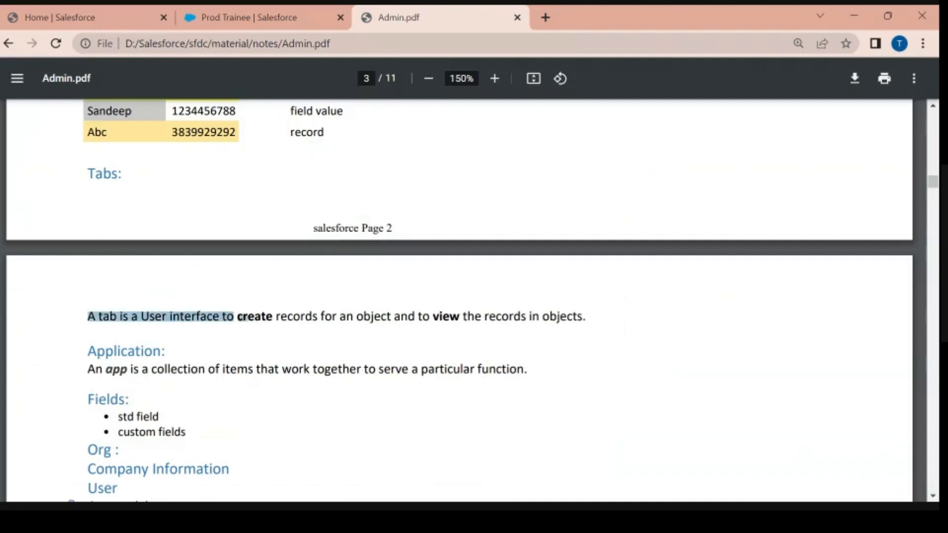
click(239, 316)
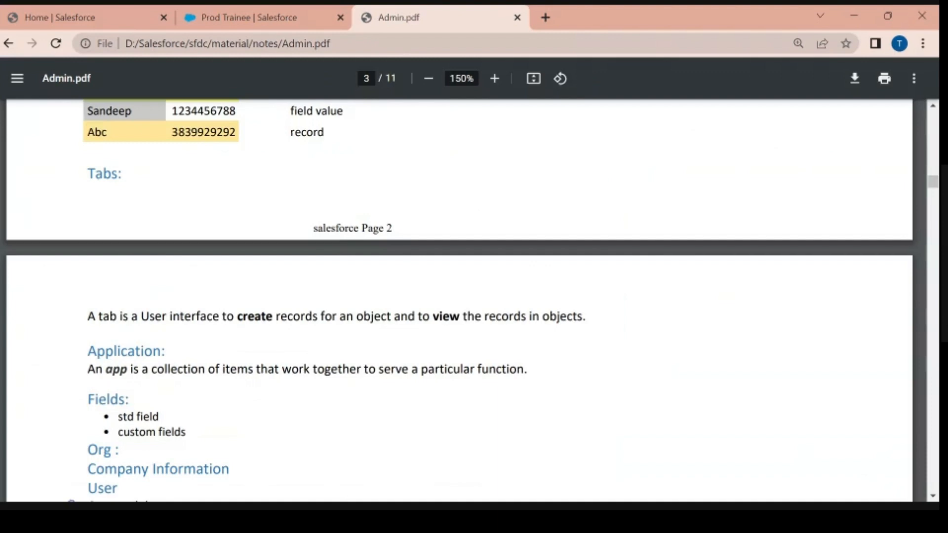
- Highlight the create-records and view-records phrases in the tab definition of the Admin.pdf notes
drag(238, 317, 346, 317)
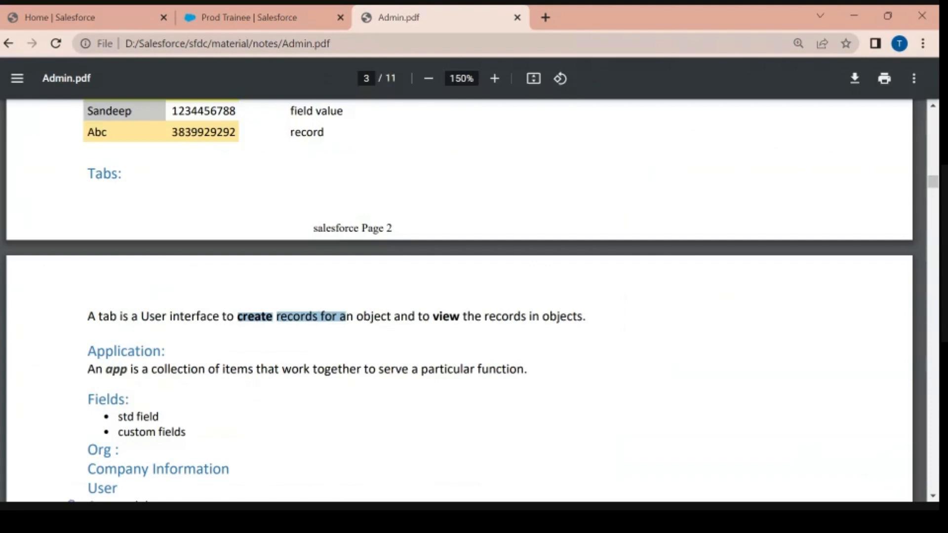
drag(381, 316, 539, 317)
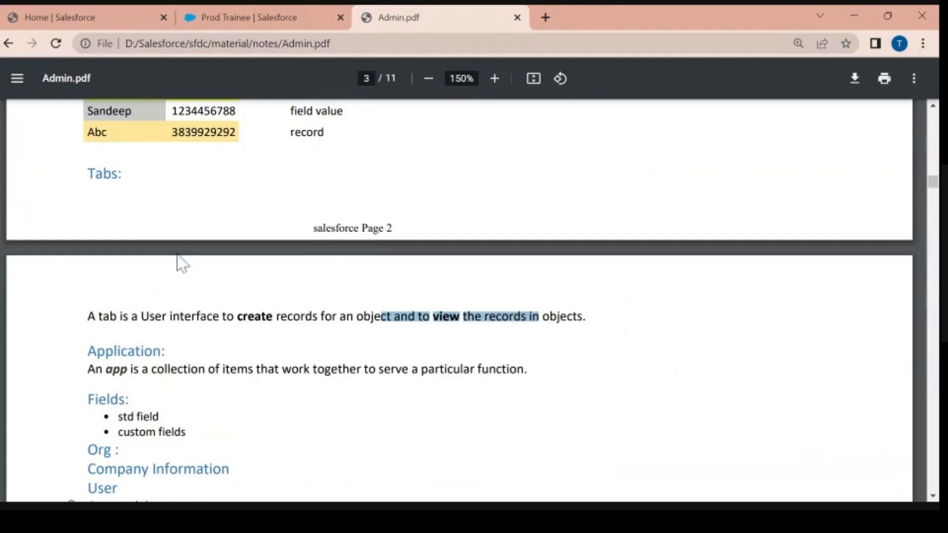
- Switch back to the Prod Trainee page in Salesforce, open Setup and find the Tabs page by searching for "tab"
click(244, 17)
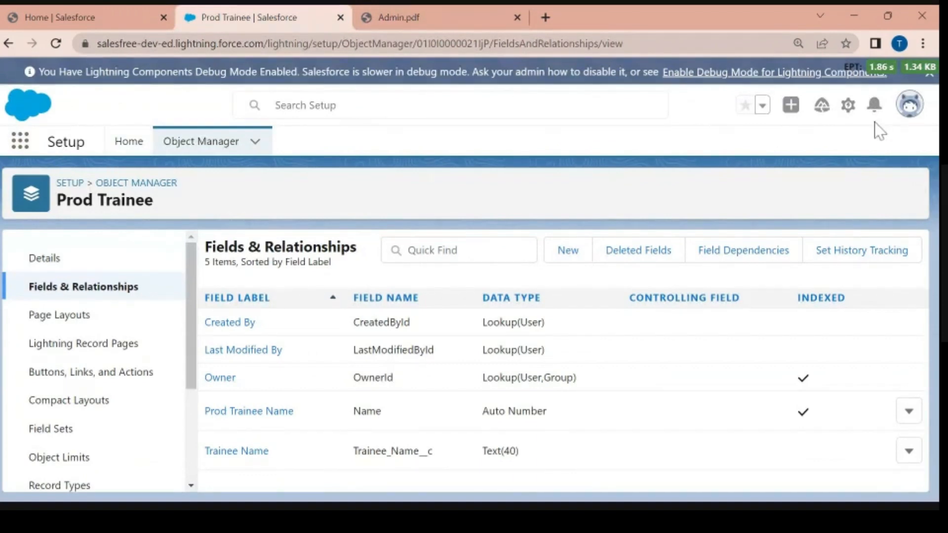
click(850, 109)
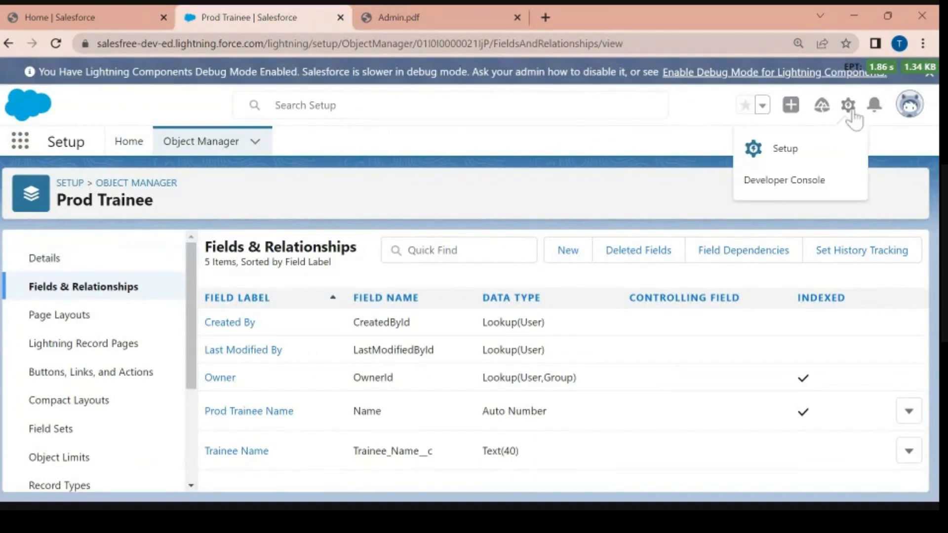
click(805, 155)
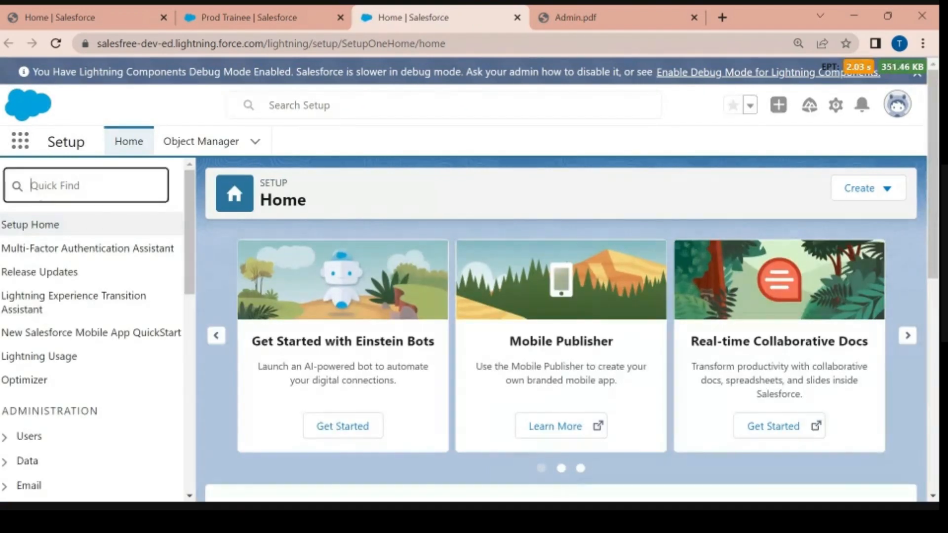
text(tab)
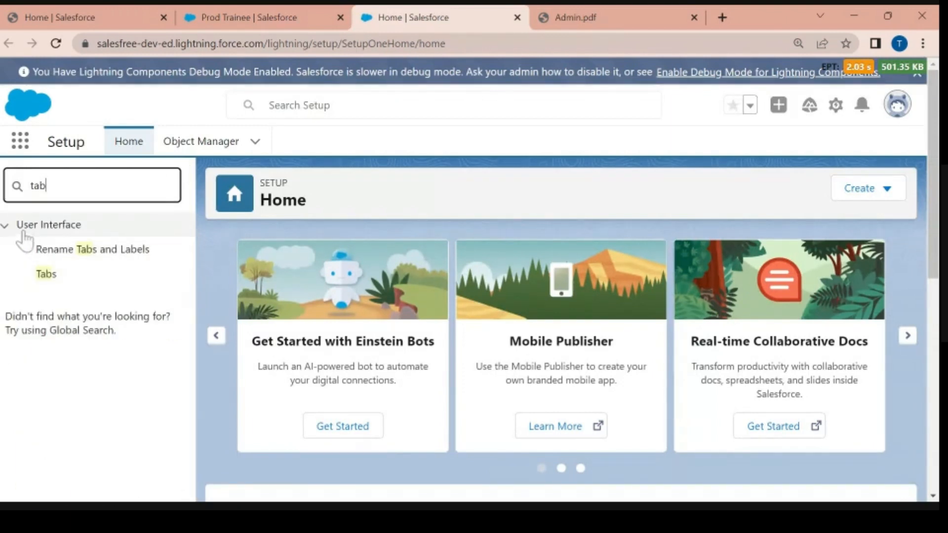
click(46, 277)
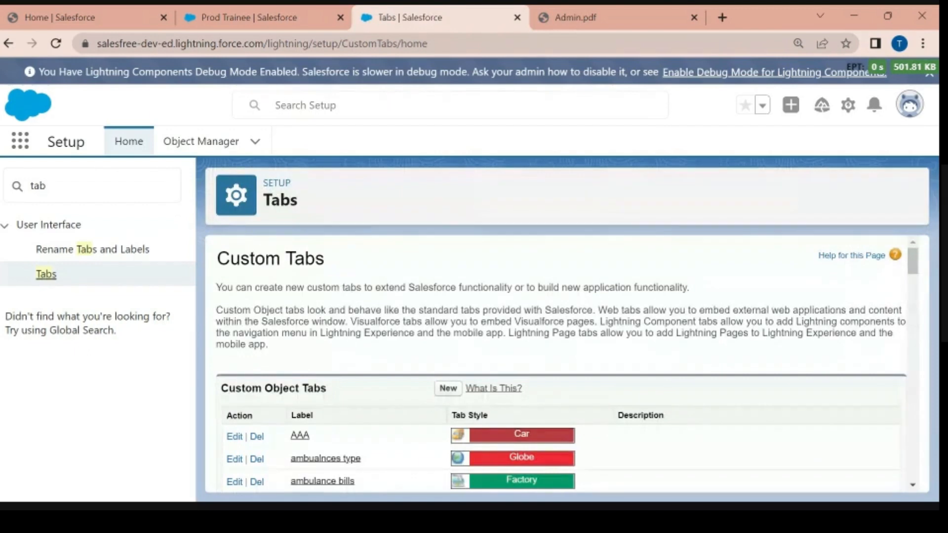
- Examine the Custom Tabs page and look through the existing custom object tabs, their styles and descriptions
drag(217, 258, 328, 269)
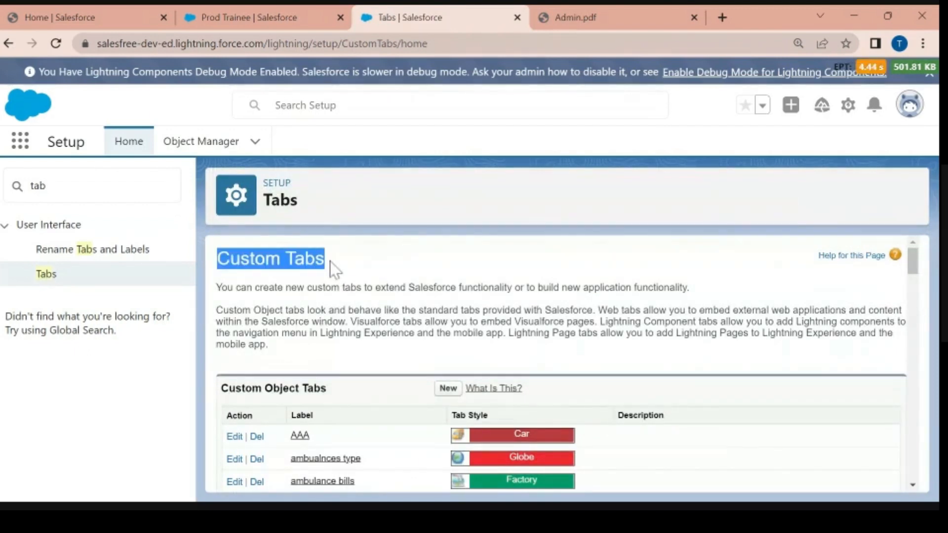
click(358, 271)
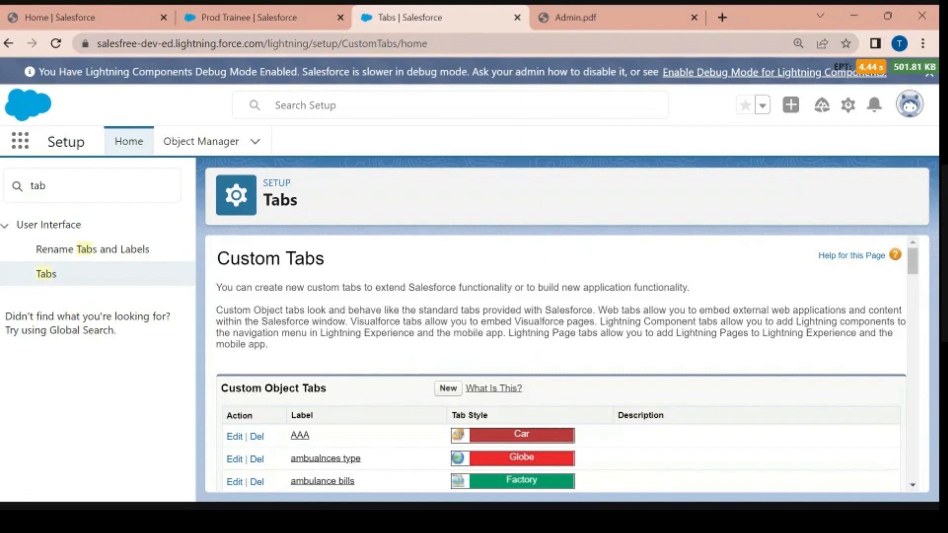
scroll(364, 277, down, 2)
scroll(279, 388, down, 5)
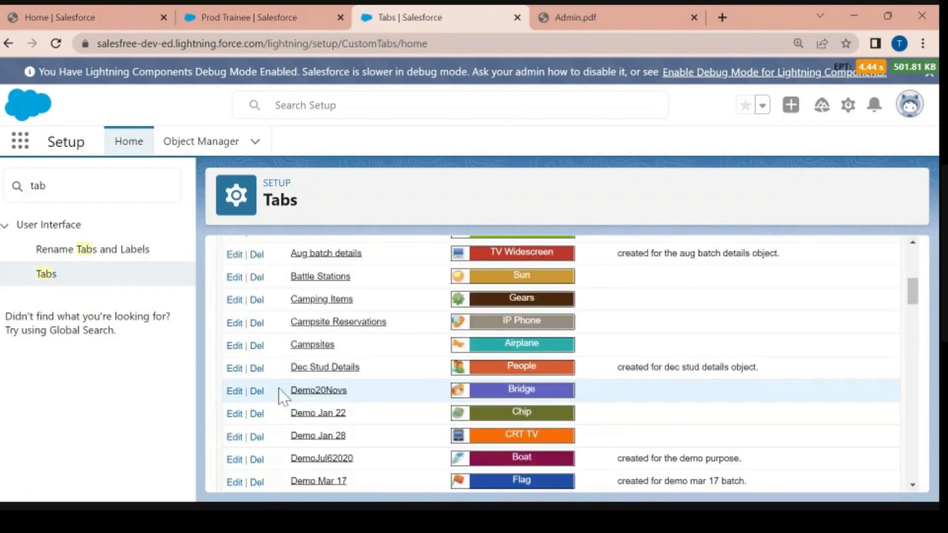
scroll(279, 388, up, 6)
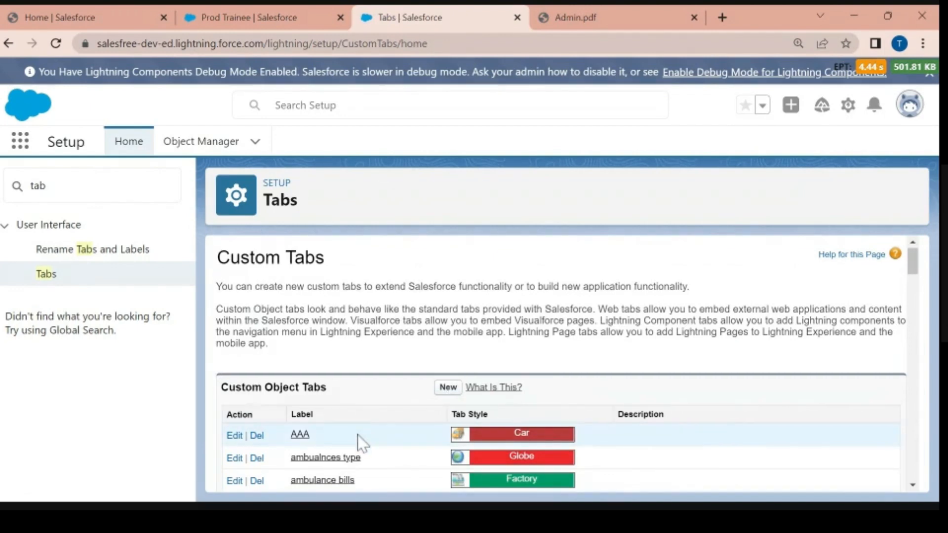
scroll(357, 435, down, 10)
scroll(357, 429, down, 5)
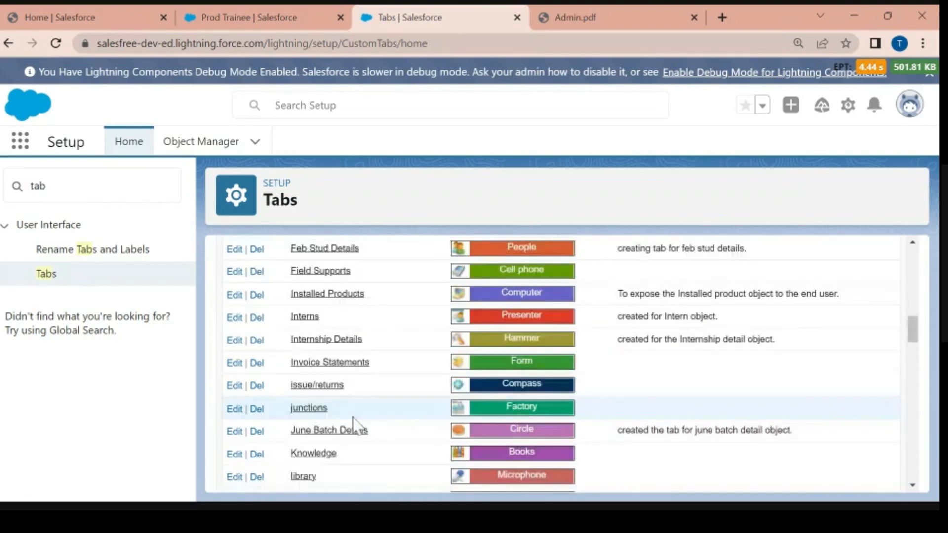
scroll(353, 424, down, 3)
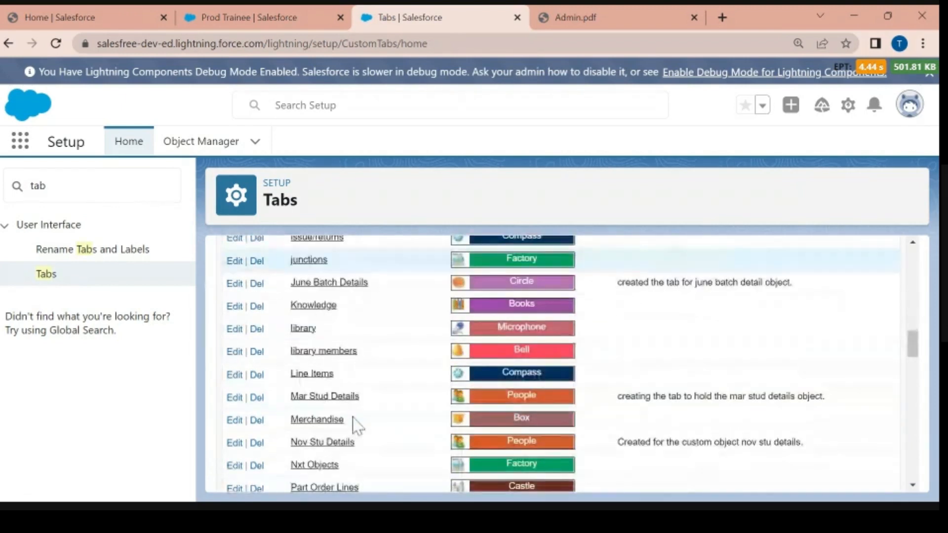
scroll(355, 418, up, 5)
scroll(353, 330, up, 12)
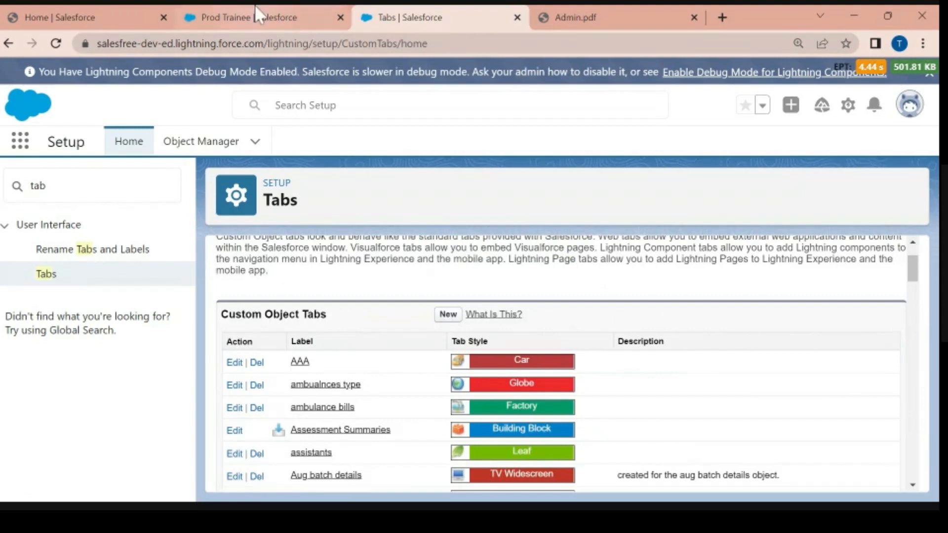
- Start a new custom object tab for the Prod Trainee object with the Chess piece tab style
click(448, 316)
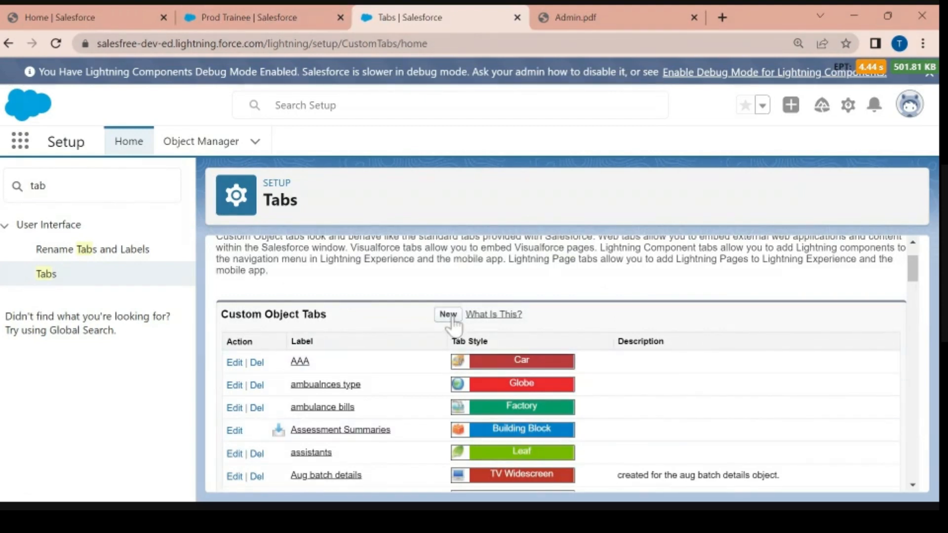
scroll(405, 330, down, 3)
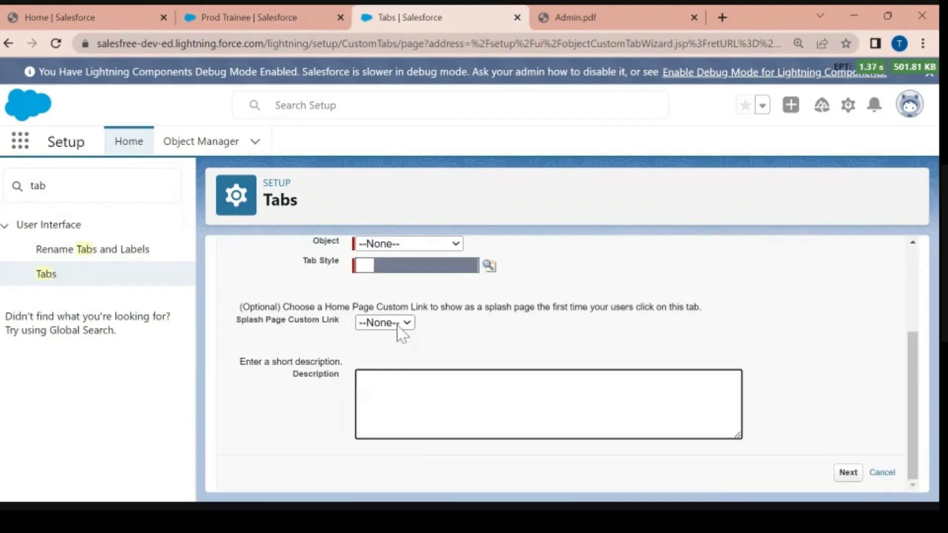
scroll(395, 330, up, 2)
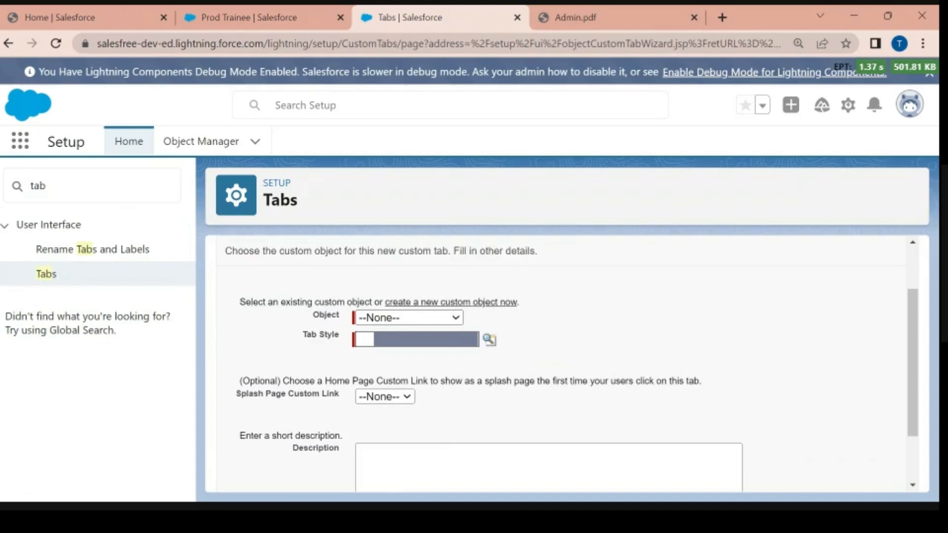
click(388, 326)
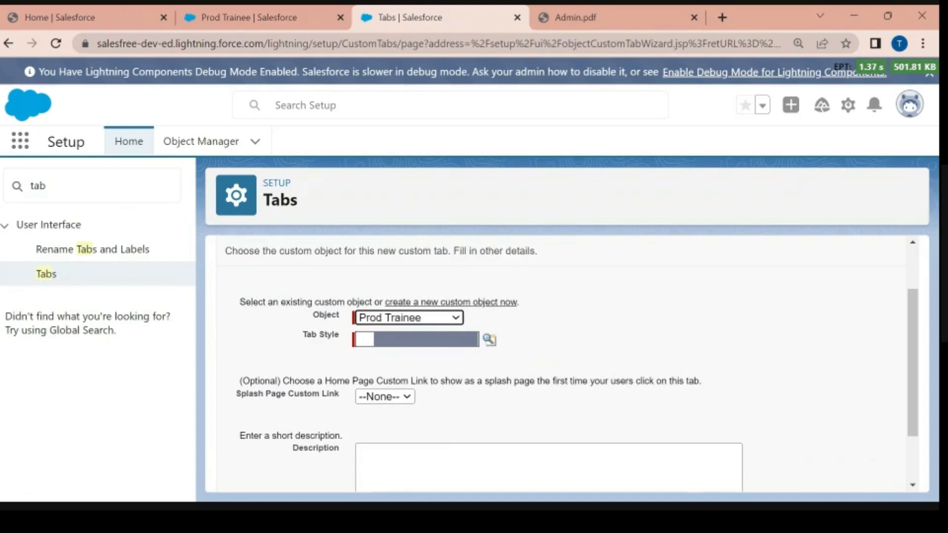
click(395, 341)
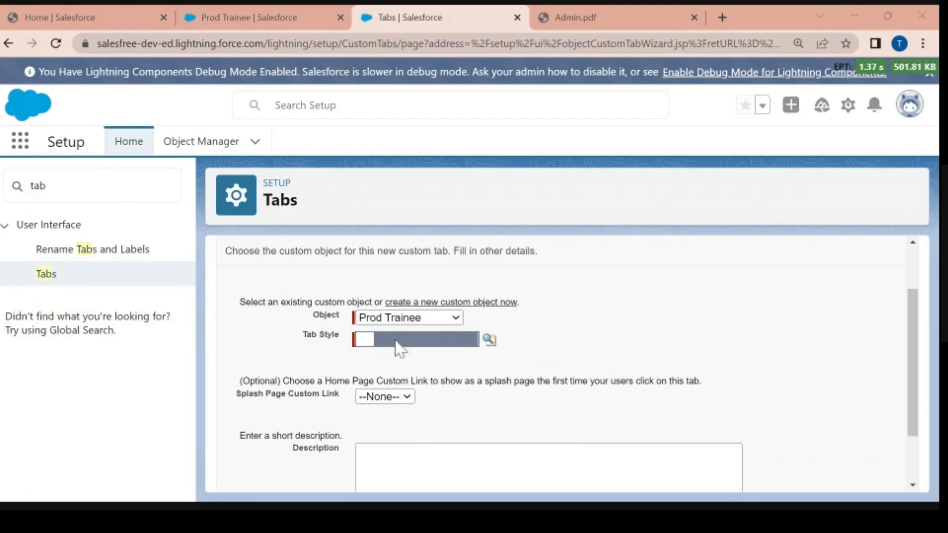
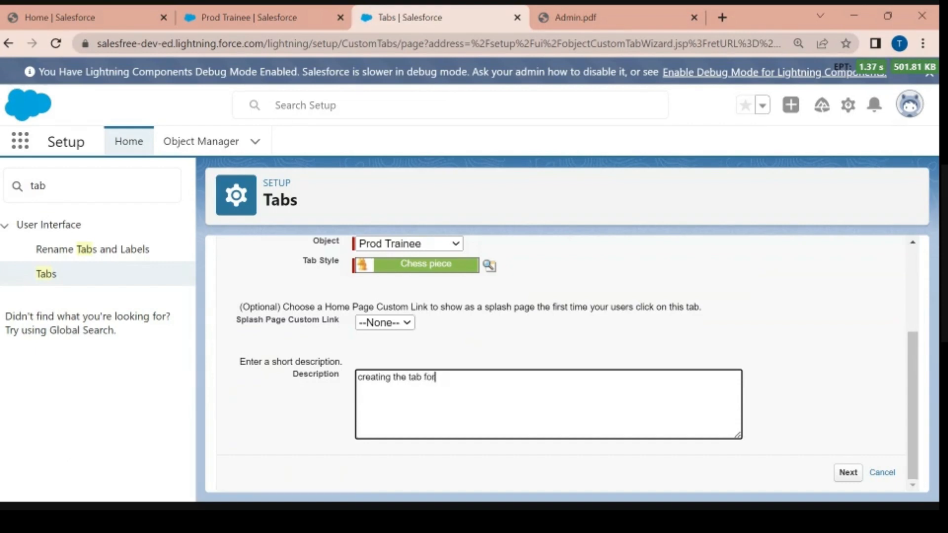
- Complete the tab description as "creating the tab for prod trainee object." and continue to the Add to Profiles step
text(prod trai)
key(BackSpace)
text(rainee object.)
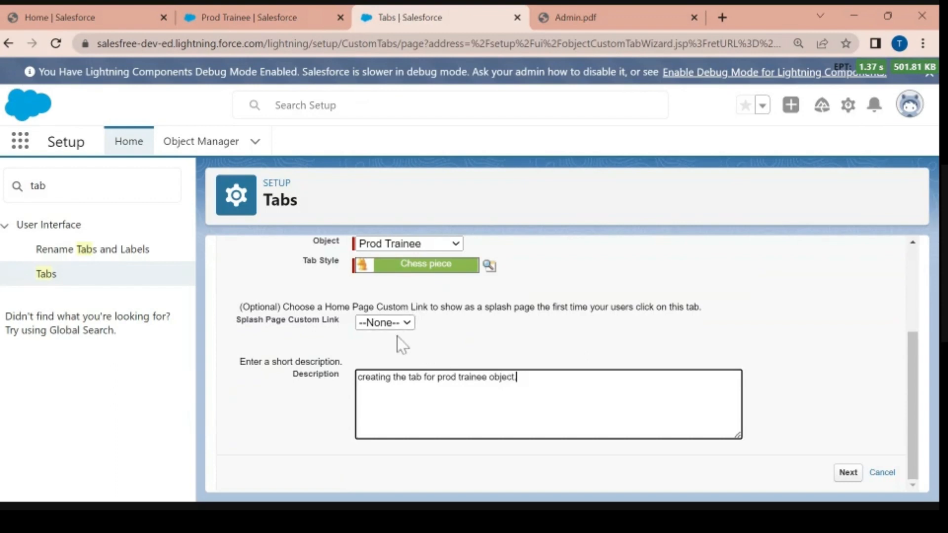
scroll(255, 321, up, 3)
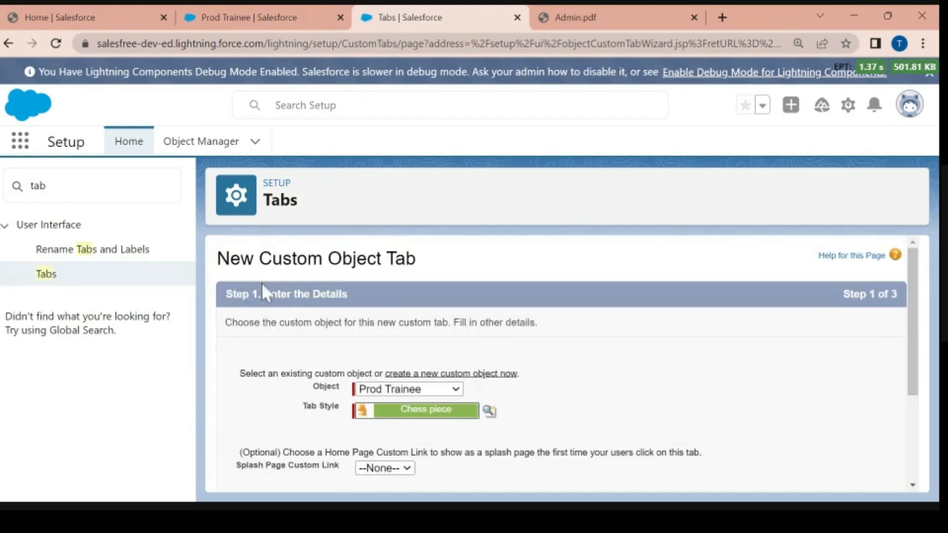
drag(281, 296, 348, 296)
scroll(457, 332, down, 3)
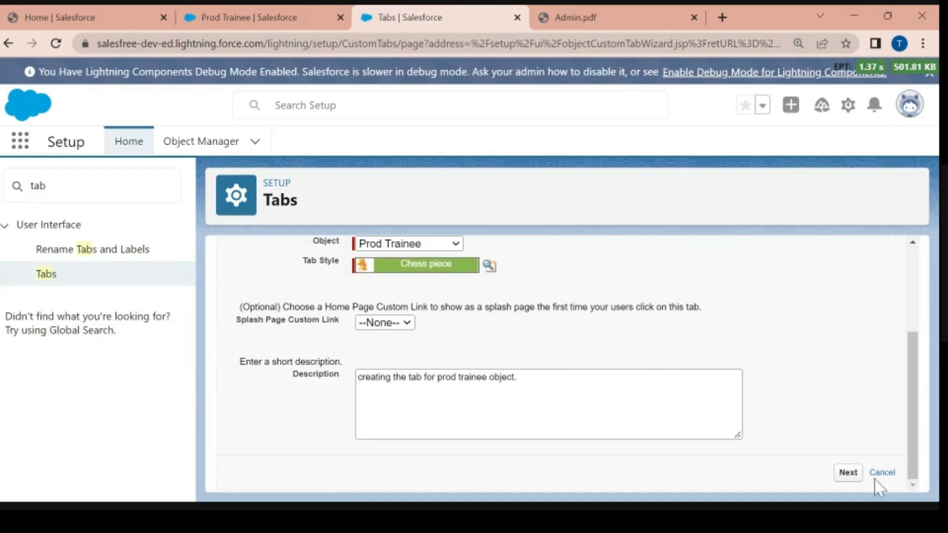
click(849, 472)
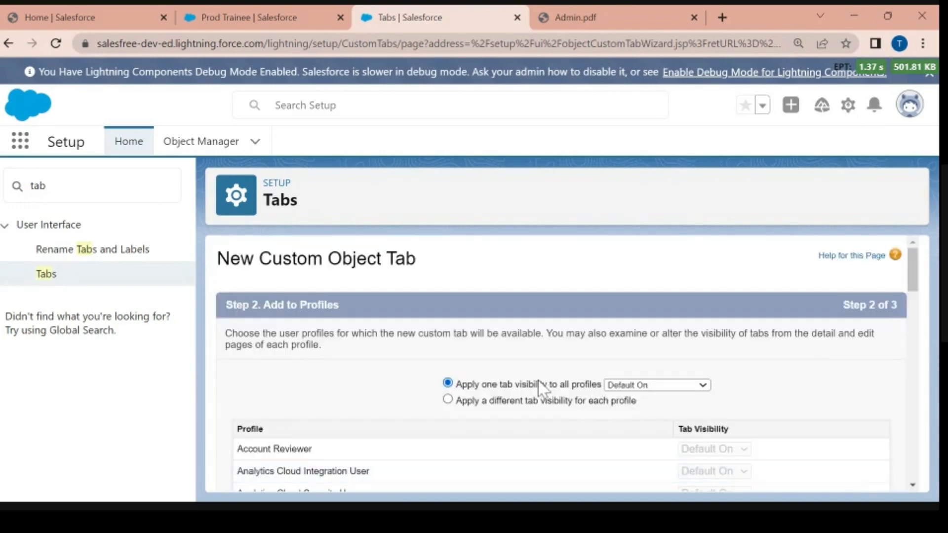
- Review the profile list, keep the Default On tab visibility for all profiles and continue to the Add to Custom Apps step
scroll(541, 384, down, 4)
scroll(540, 384, up, 5)
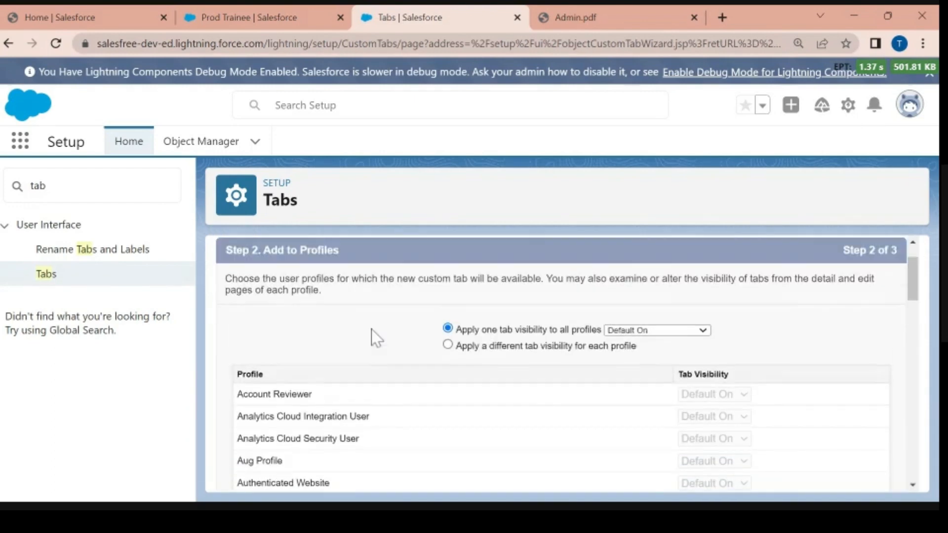
drag(262, 305, 349, 312)
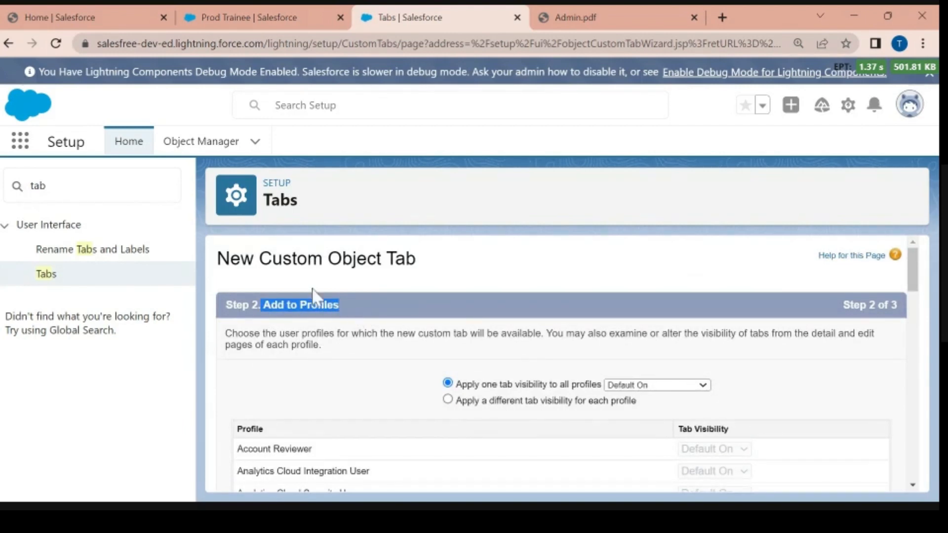
double_click(319, 305)
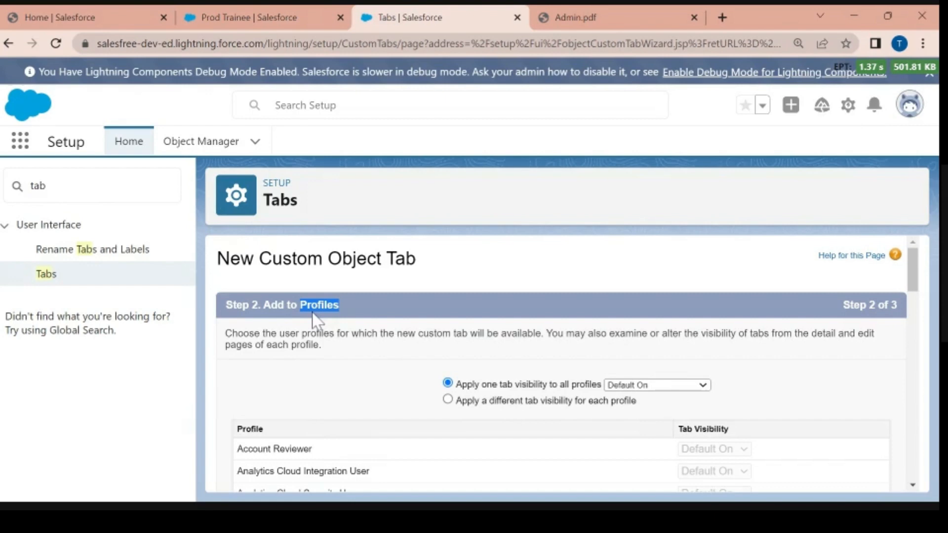
scroll(380, 316, down, 10)
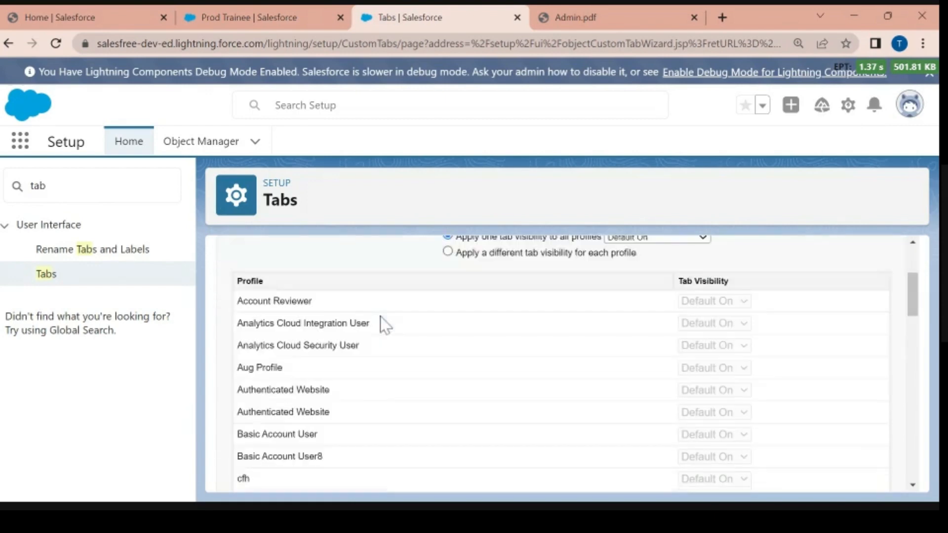
scroll(380, 316, down, 10)
scroll(380, 316, up, 15)
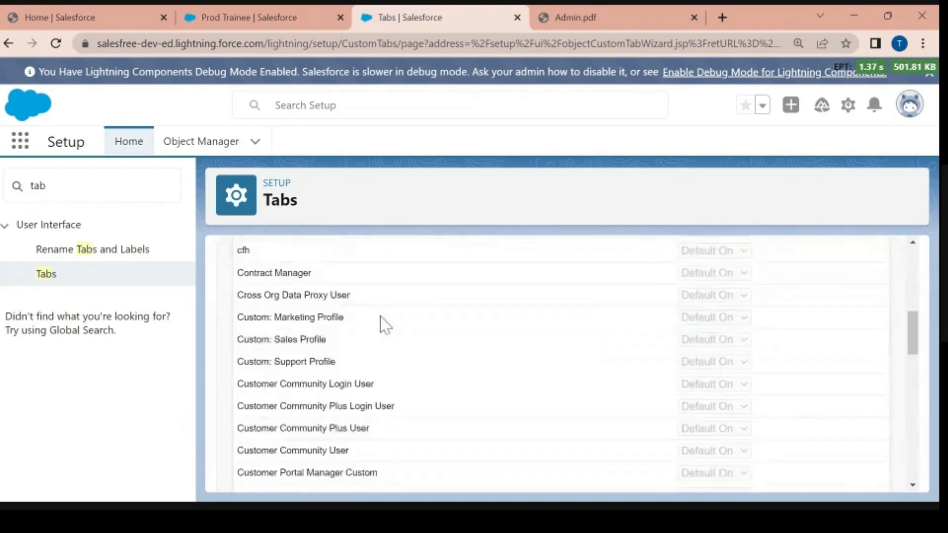
scroll(796, 351, down, 10)
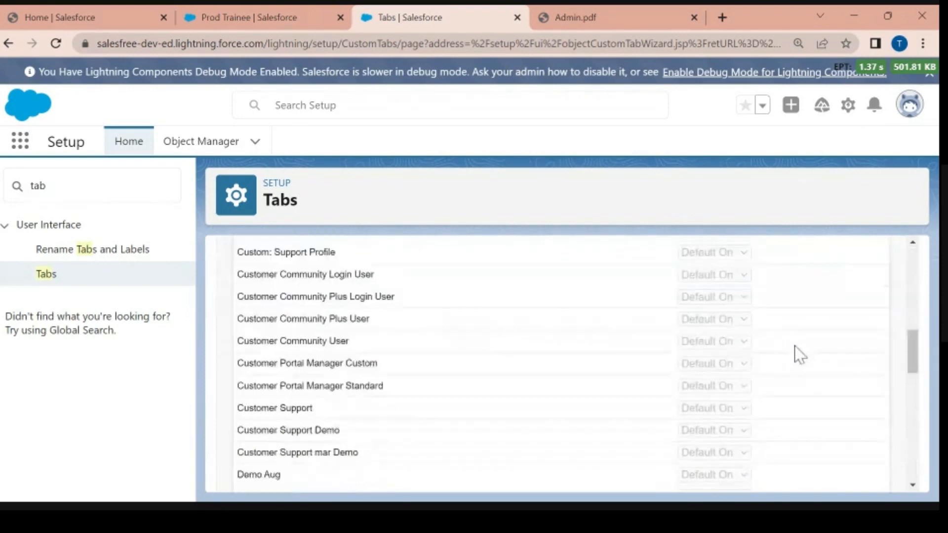
scroll(796, 351, down, 5)
click(847, 472)
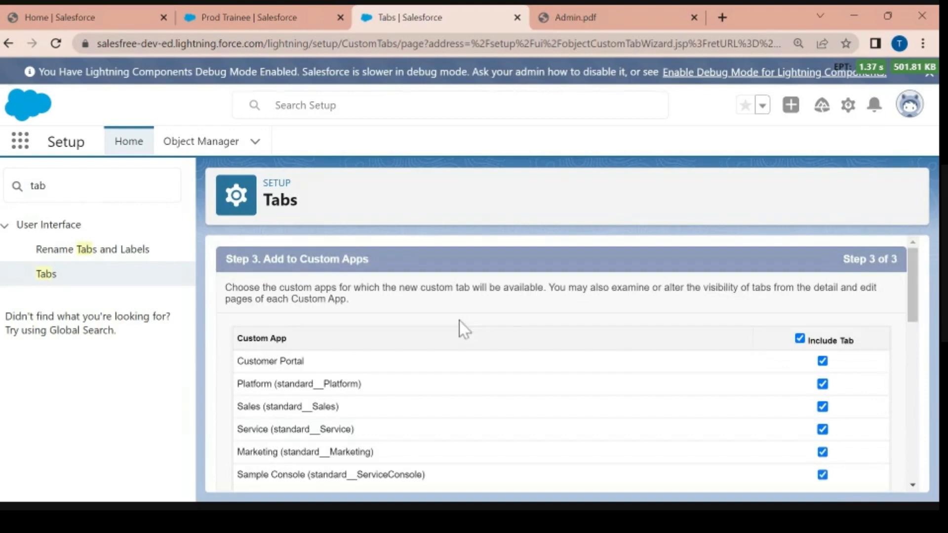
- Examine the custom apps listed in the Add to Custom Apps step and their Include Tab selections
scroll(459, 321, down, 10)
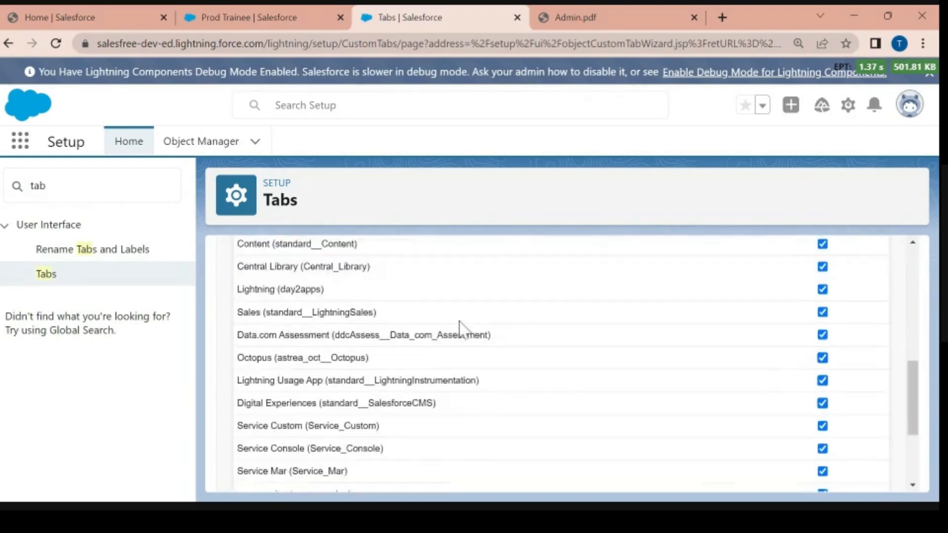
scroll(459, 321, down, 3)
scroll(459, 321, up, 10)
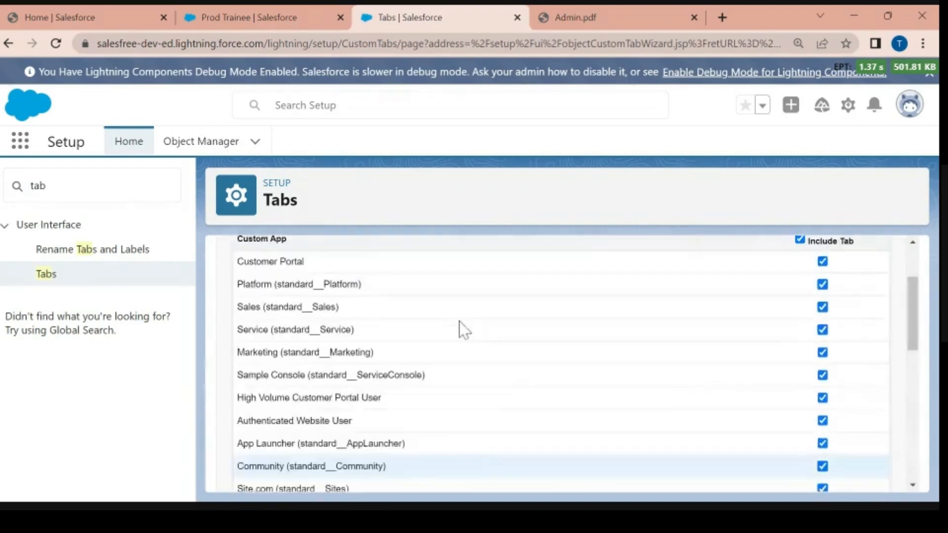
drag(263, 259, 381, 270)
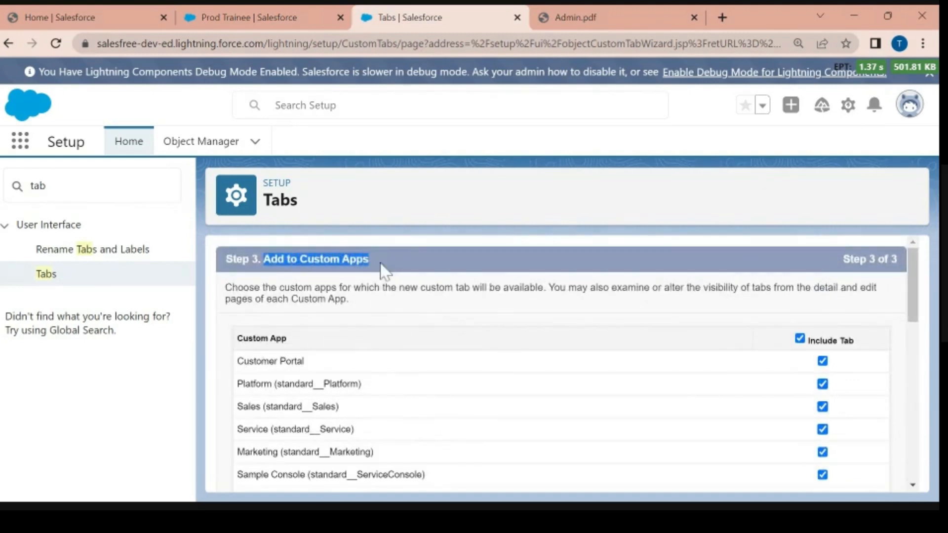
click(381, 269)
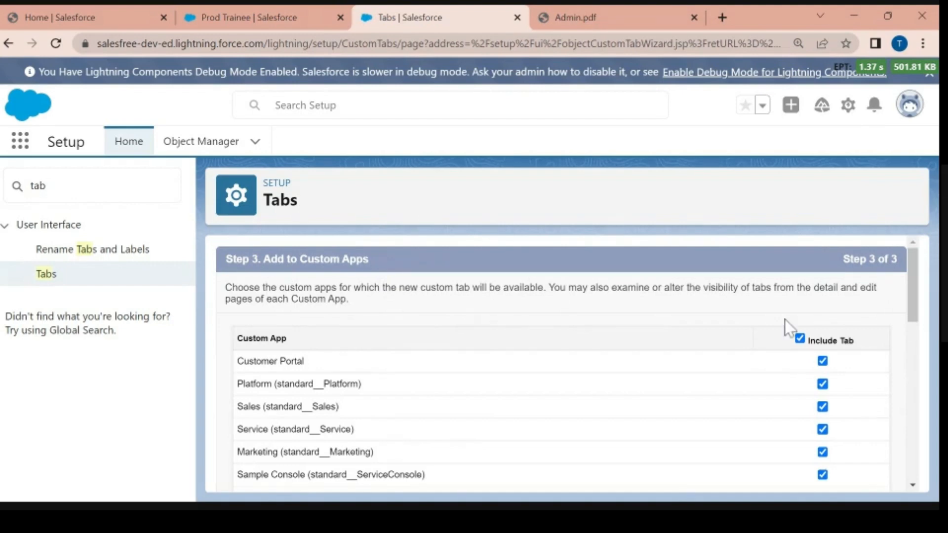
- Keep the new tab included in all custom apps and appended to users' existing personal customizations, and save it
scroll(779, 390, down, 3)
scroll(779, 382, down, 5)
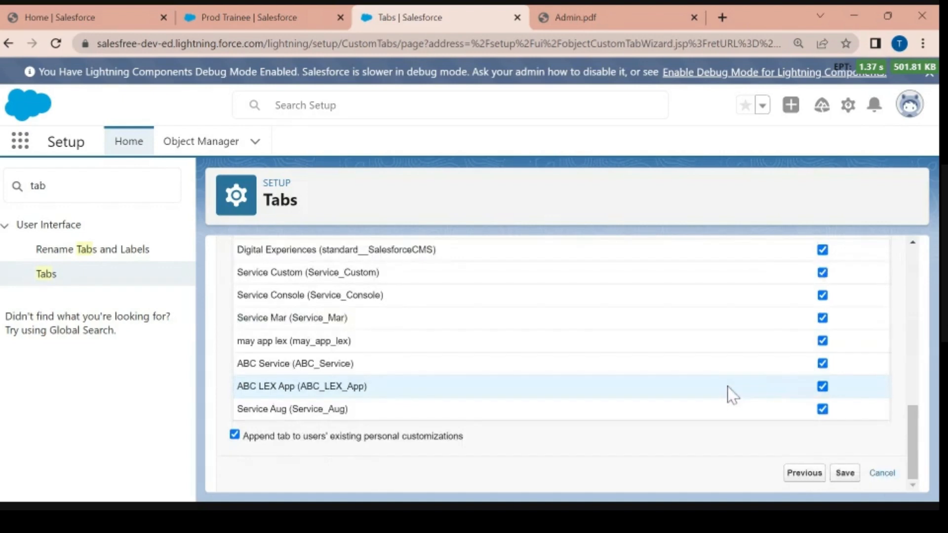
click(846, 473)
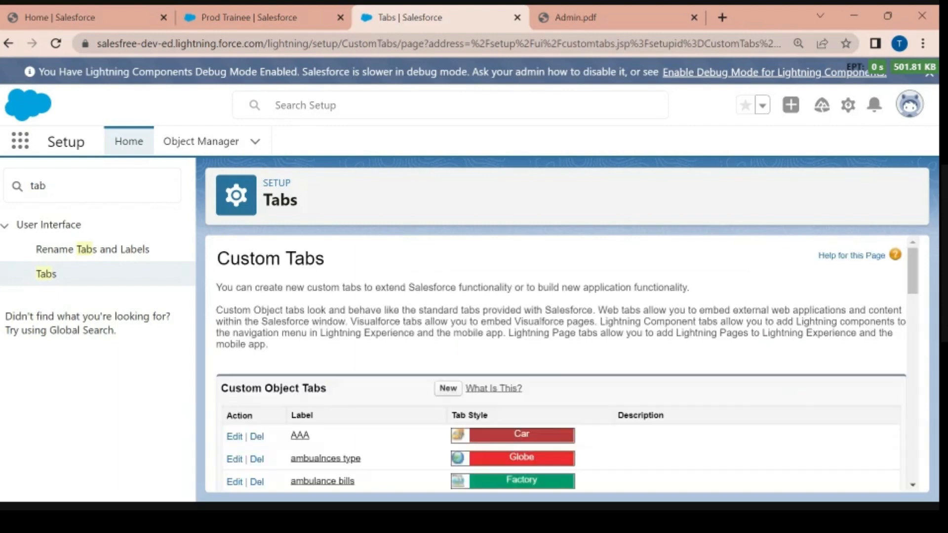
- Find the Prod Trainees entry among the custom object tabs and check its tab style and description
scroll(445, 336, down, 8)
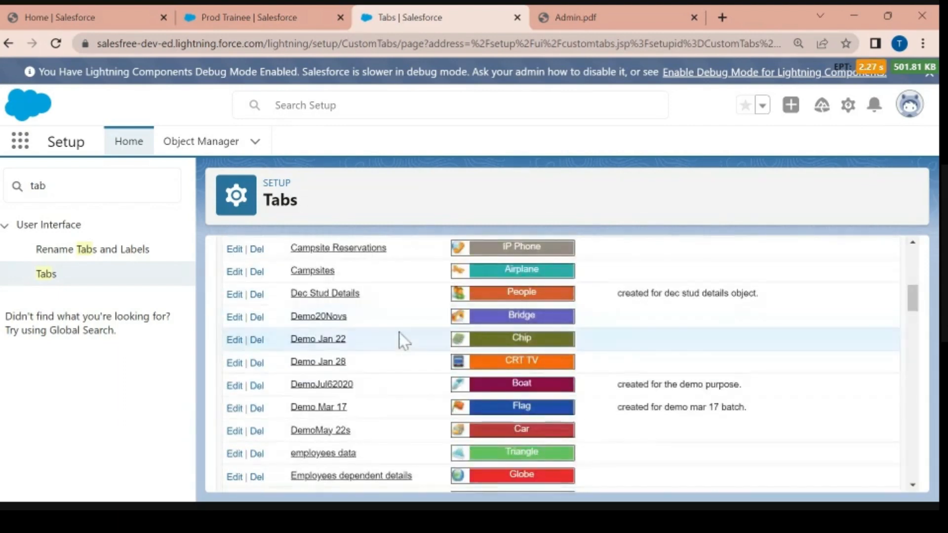
scroll(400, 335, down, 3)
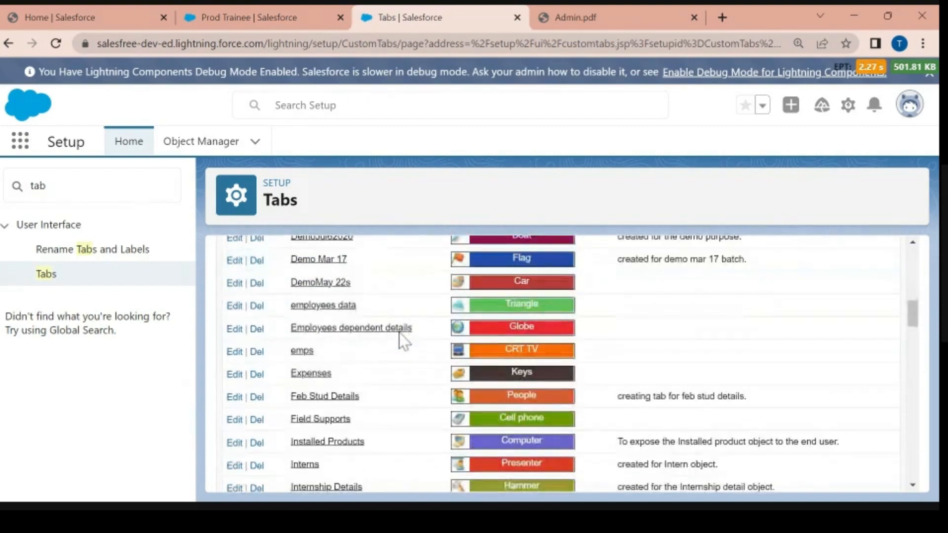
scroll(404, 339, down, 3)
scroll(400, 334, down, 8)
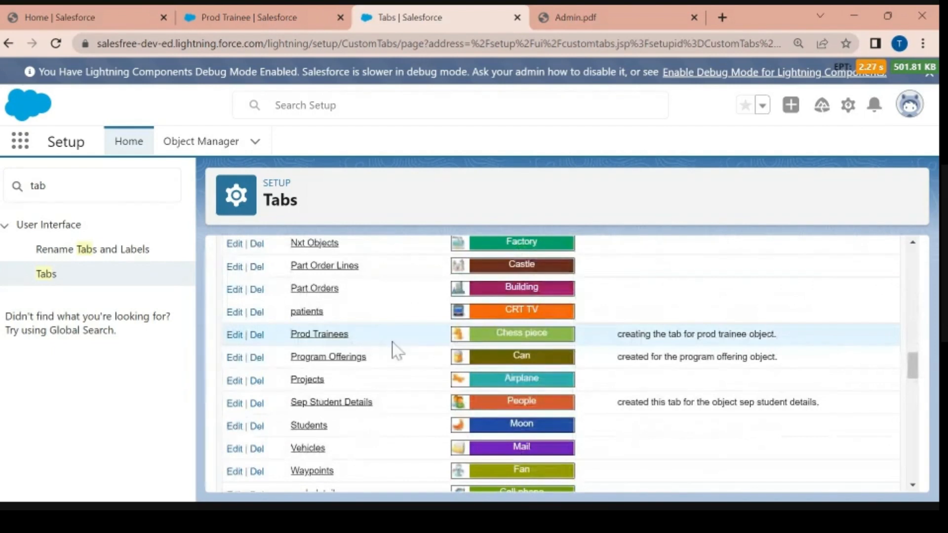
drag(291, 335, 792, 334)
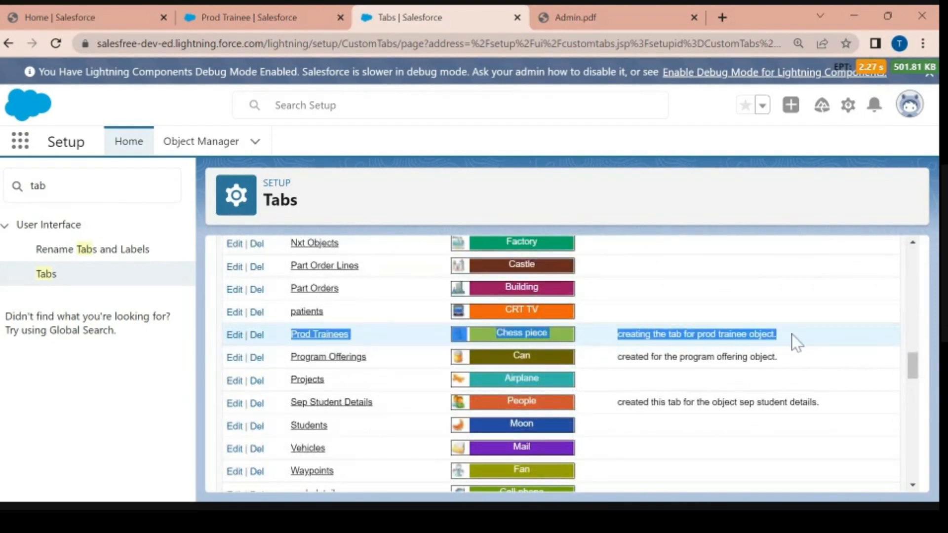
click(65, 396)
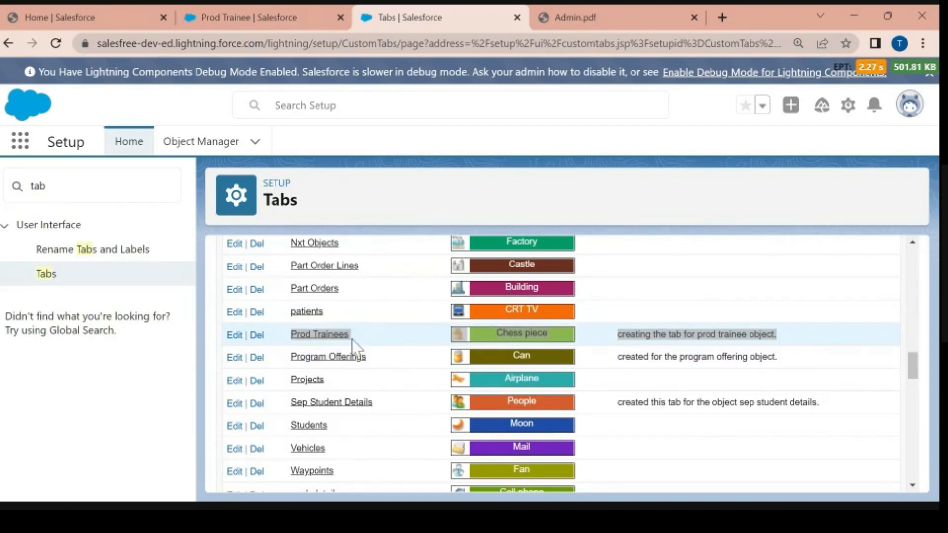
- Search the apps and items for "prod trainee" and open the Prod Trainees list
click(21, 144)
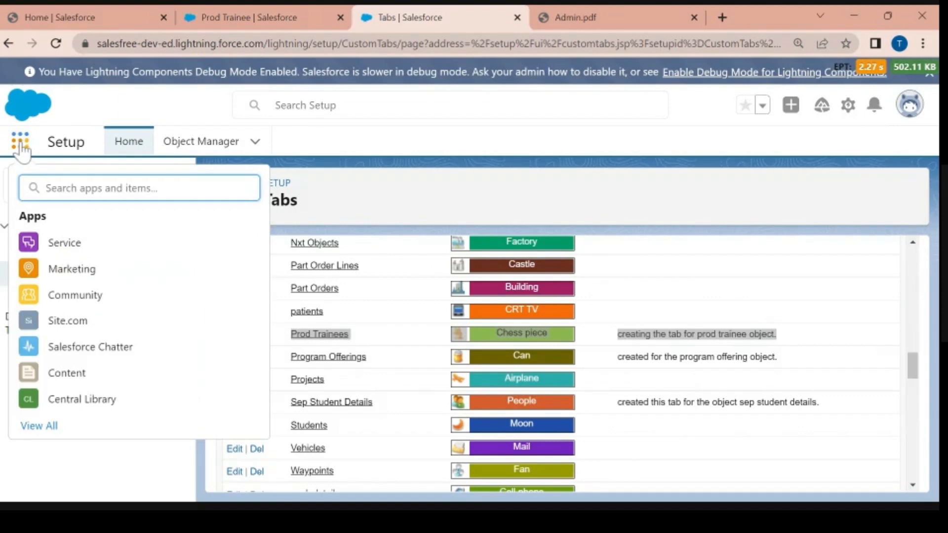
text(prod)
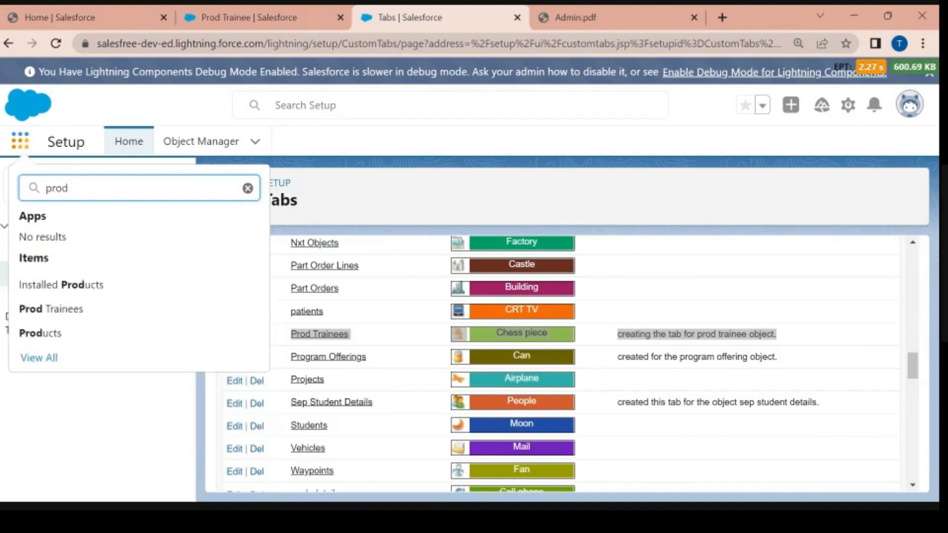
text( tainees)
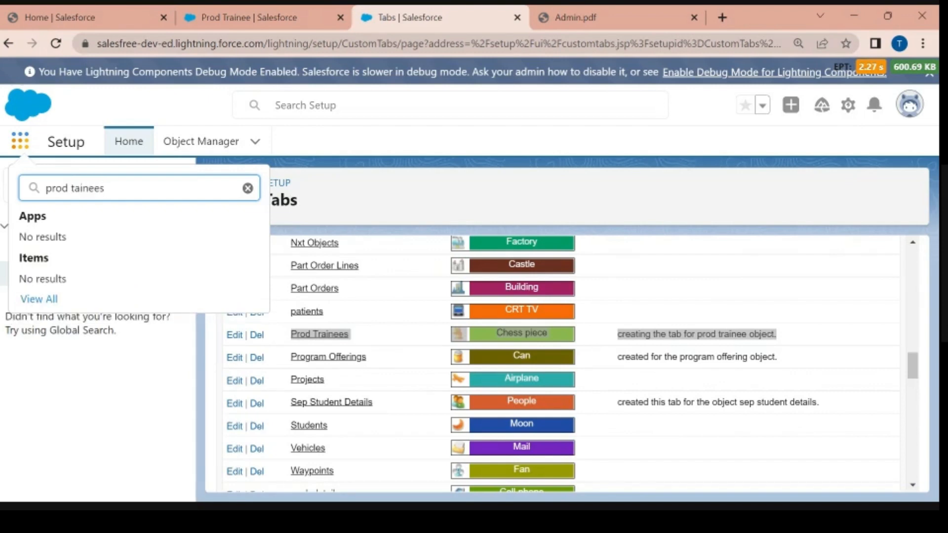
key(BackSpace)
key(BackSpace)
key(BackSpace)
key(BackSpace)
key(BackSpace)
key(BackSpace)
text(rainess)
key(BackSpace)
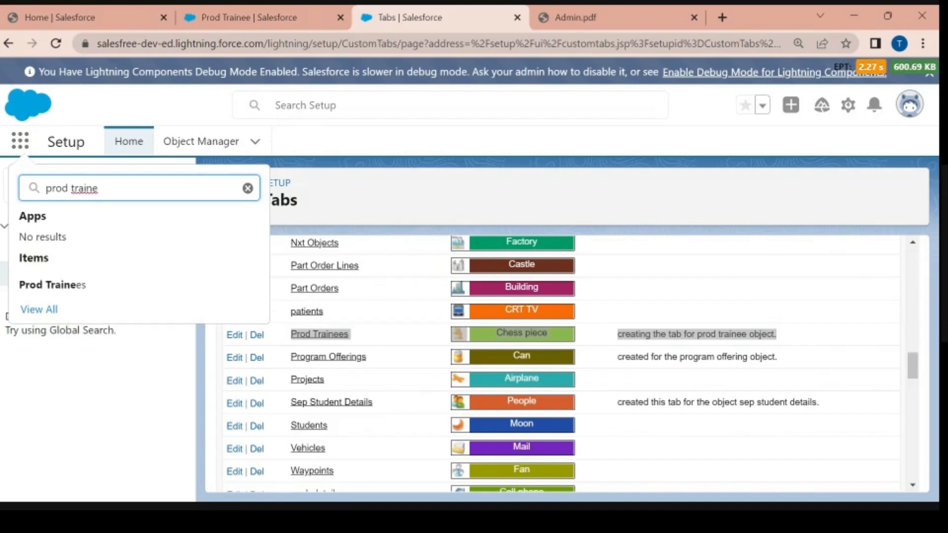
text(e)
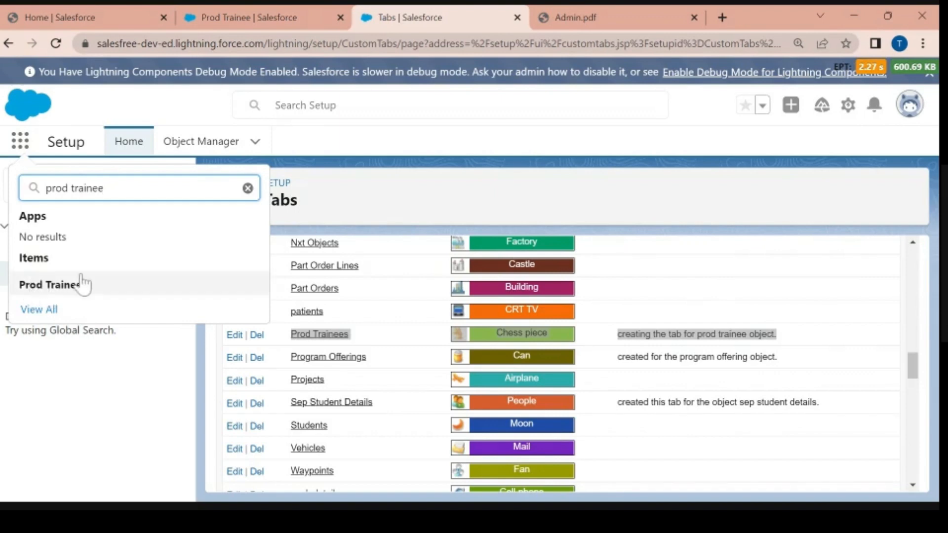
click(56, 290)
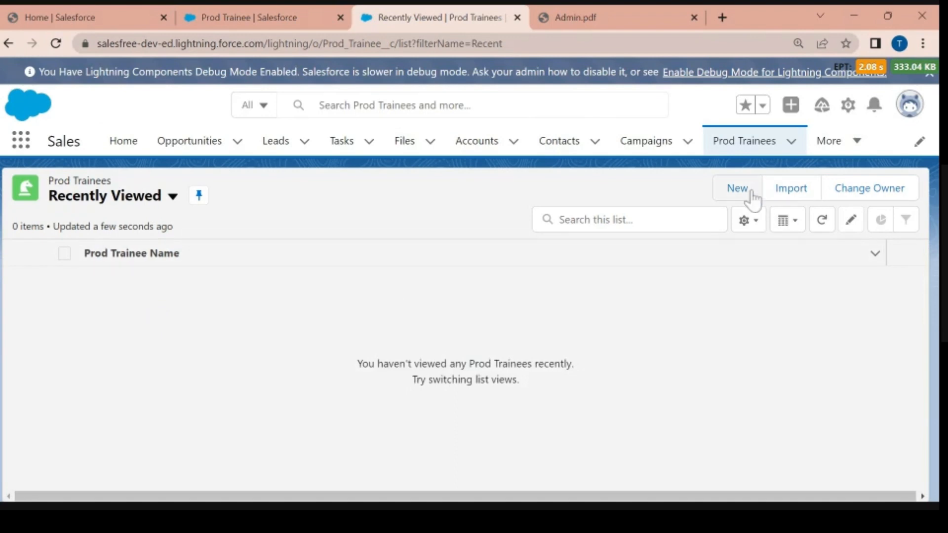
- Start a new Prod Trainee record and examine its Prod Trainee Name and Trainee Name fields
click(739, 192)
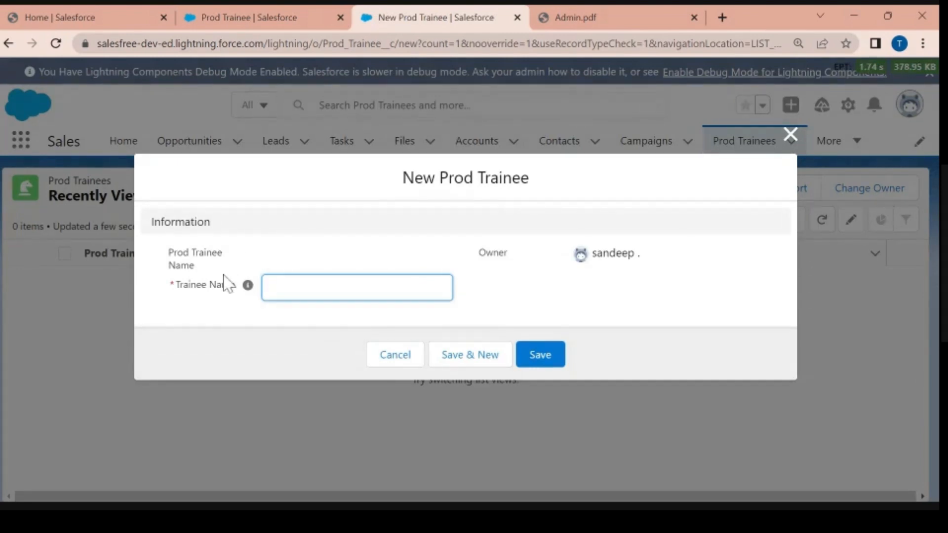
triple_click(200, 265)
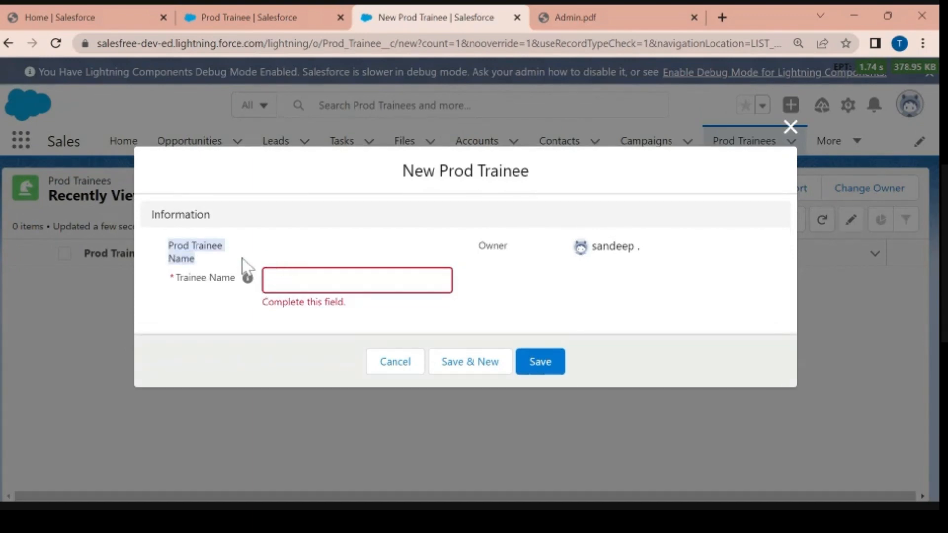
click(196, 297)
drag(177, 280, 233, 283)
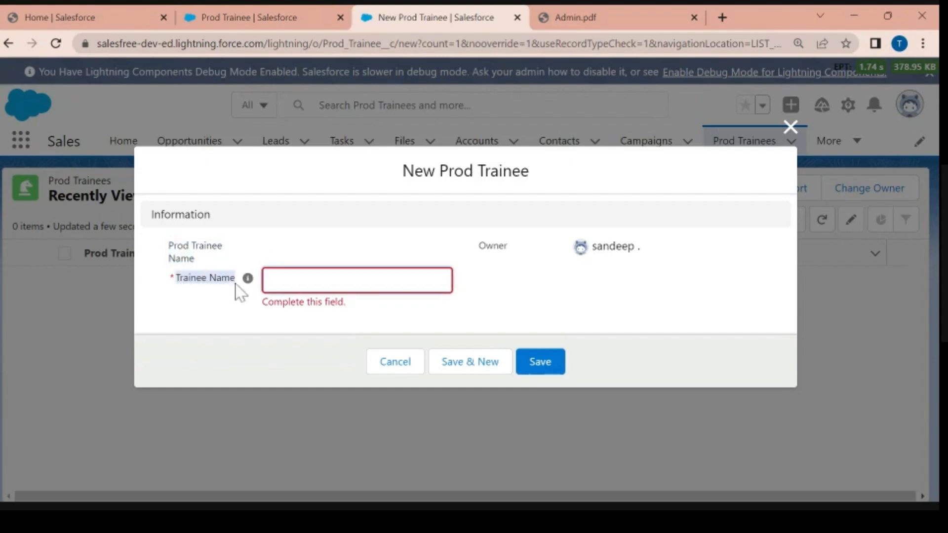
click(245, 291)
mouse_move(249, 289)
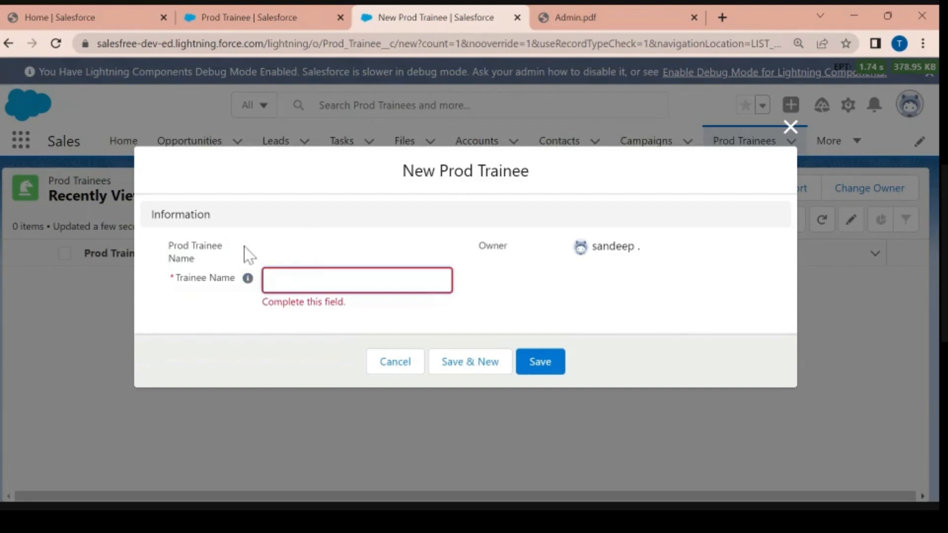
- Check the help text in the Trainee Name field's definition and compare it with the help shown on the new record form
click(250, 17)
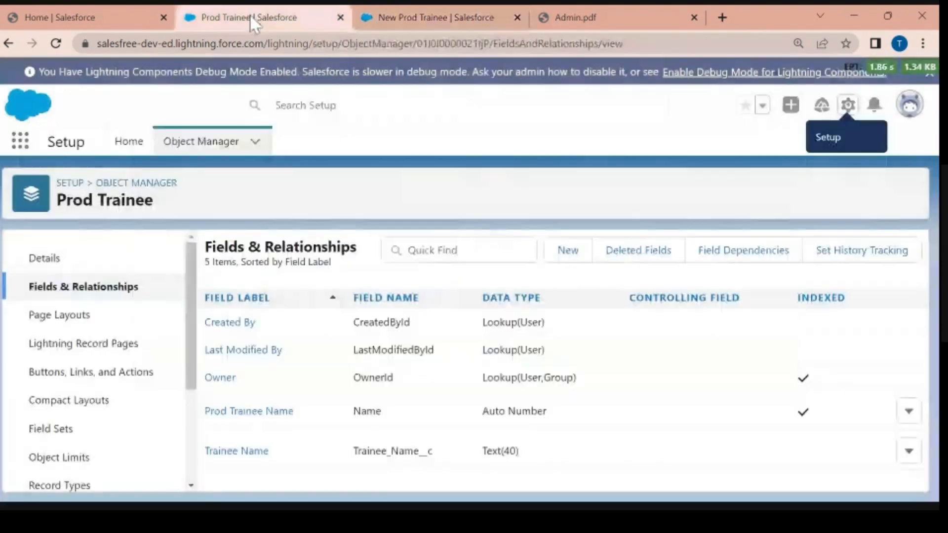
click(236, 453)
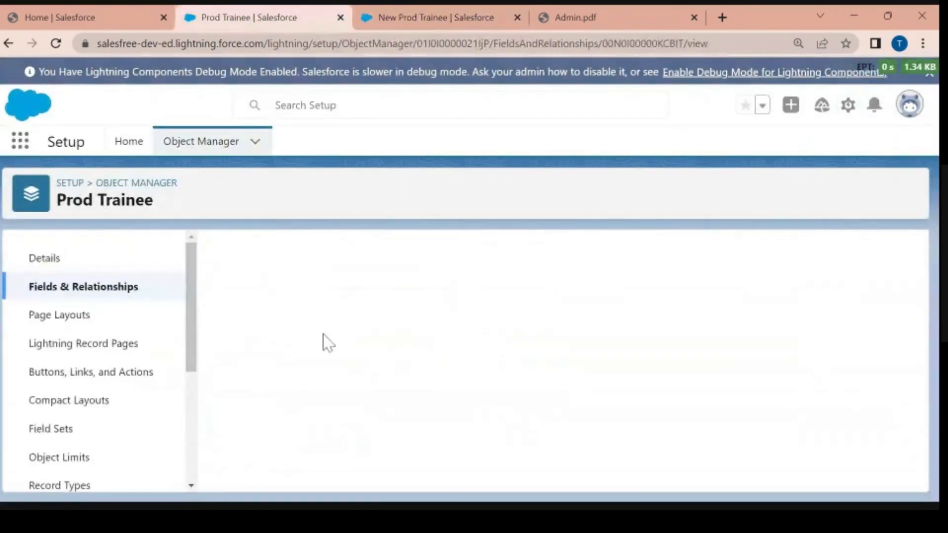
scroll(328, 343, down, 3)
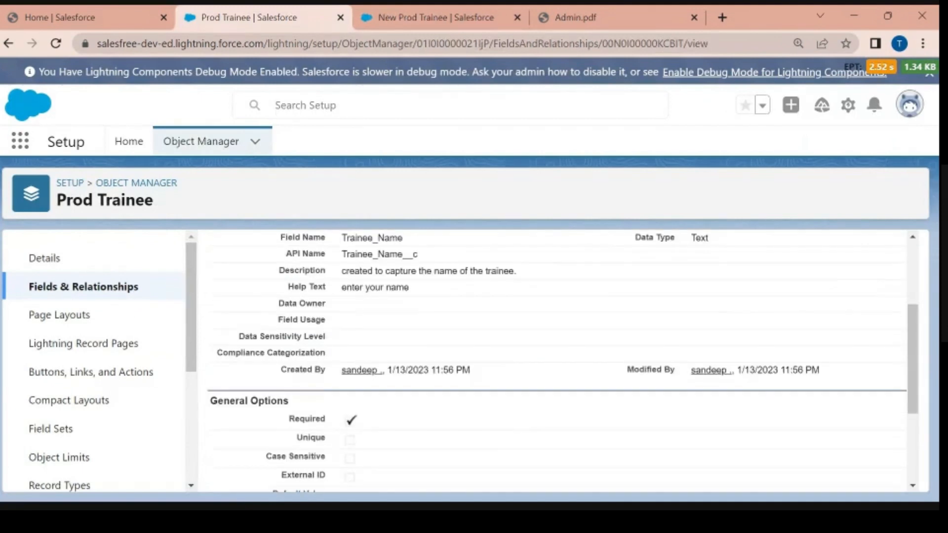
drag(289, 287, 414, 292)
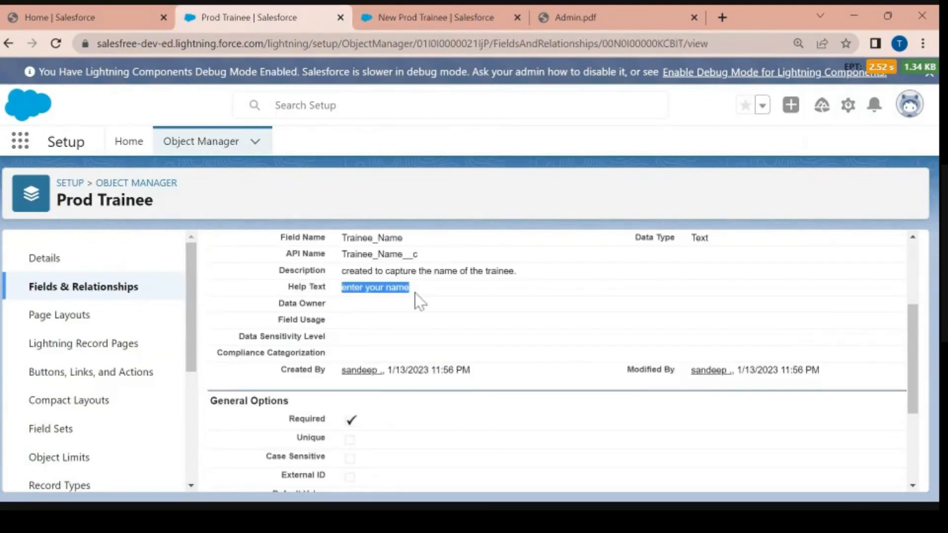
click(409, 7)
mouse_move(247, 279)
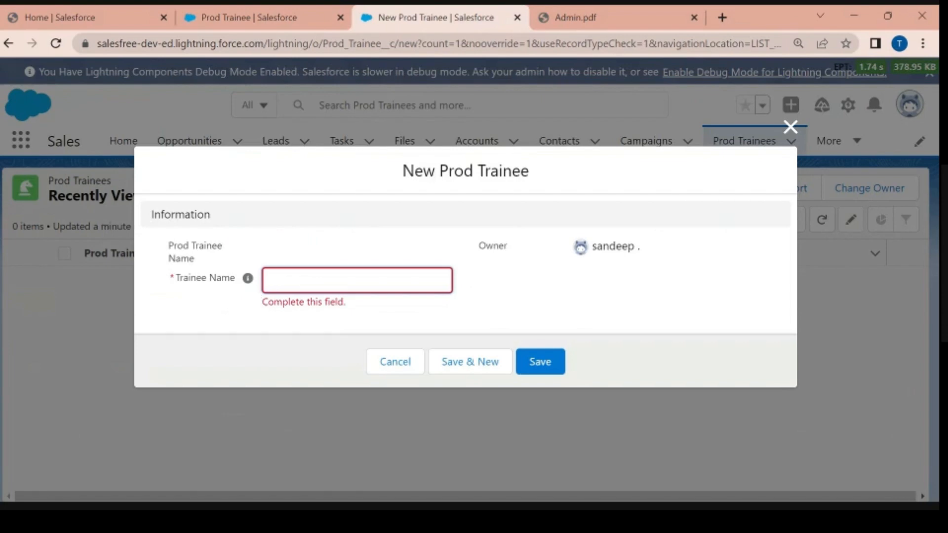
- Enter the trainee's name, save the new Prod Trainee record and check its record name
text(Raju)
click(559, 366)
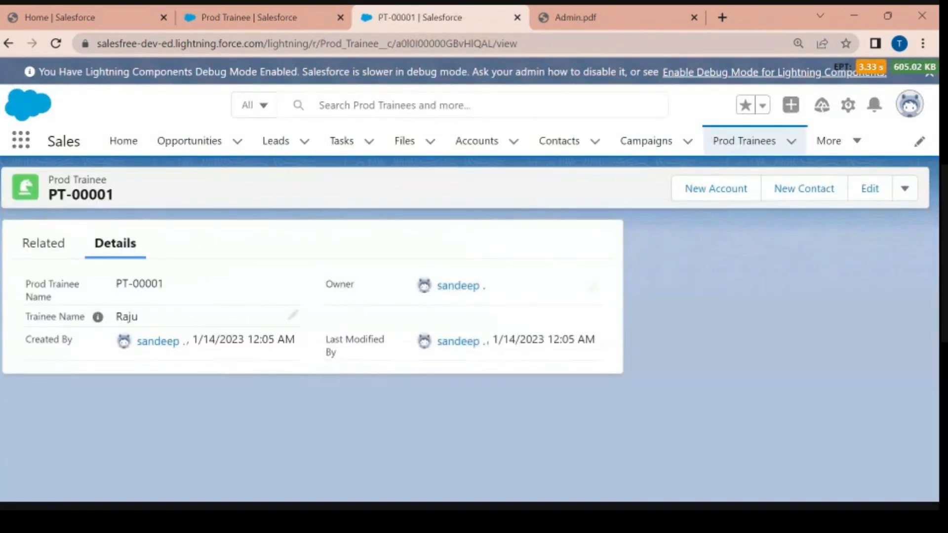
mouse_move(48, 196)
mouse_down()
mouse_move(96, 196)
mouse_move(49, 195)
mouse_up()
click(114, 195)
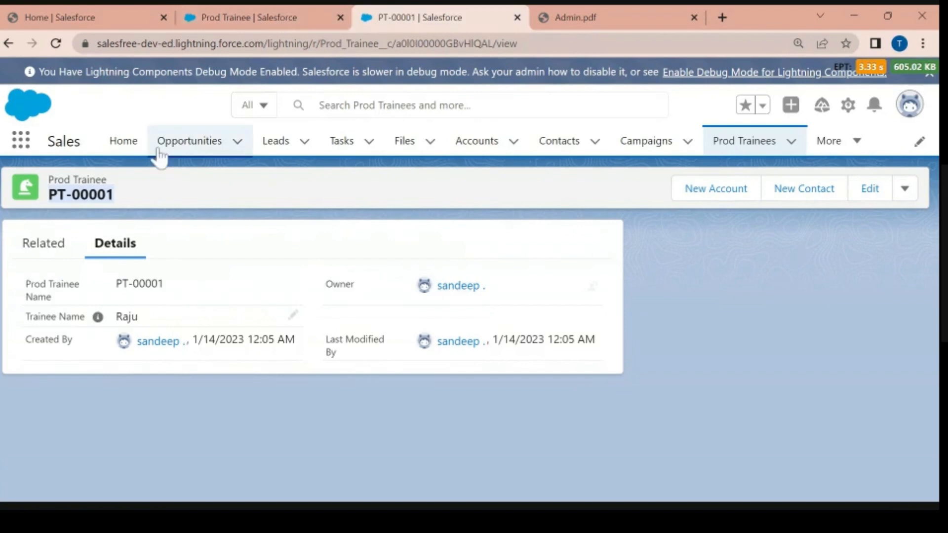
click(119, 201)
- Open the Prod Trainee object's definition for editing, review the record name's data type and copy the display format's digits
click(276, 15)
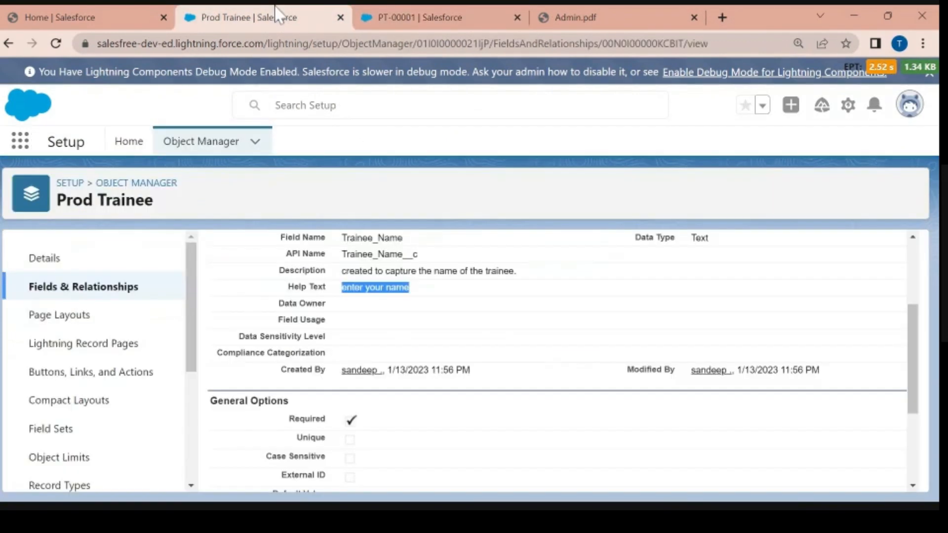
click(74, 267)
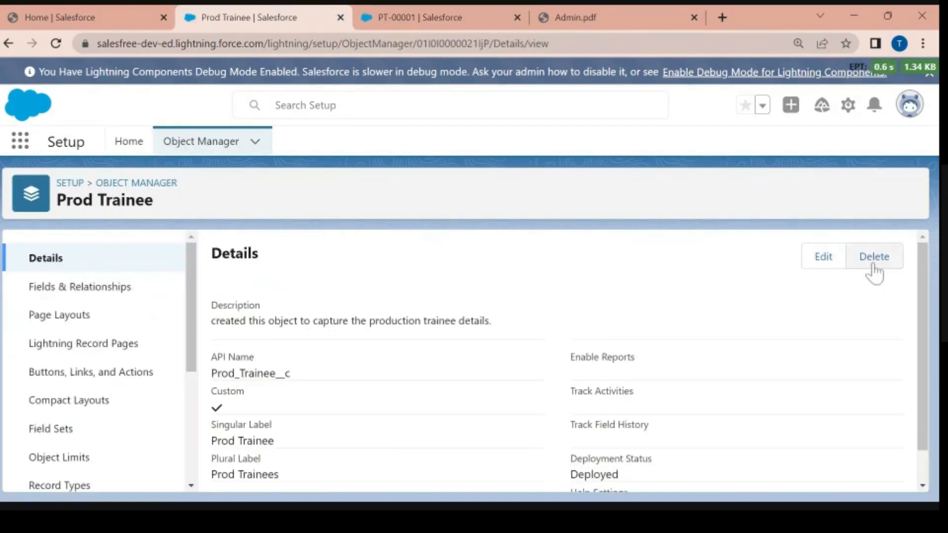
click(823, 258)
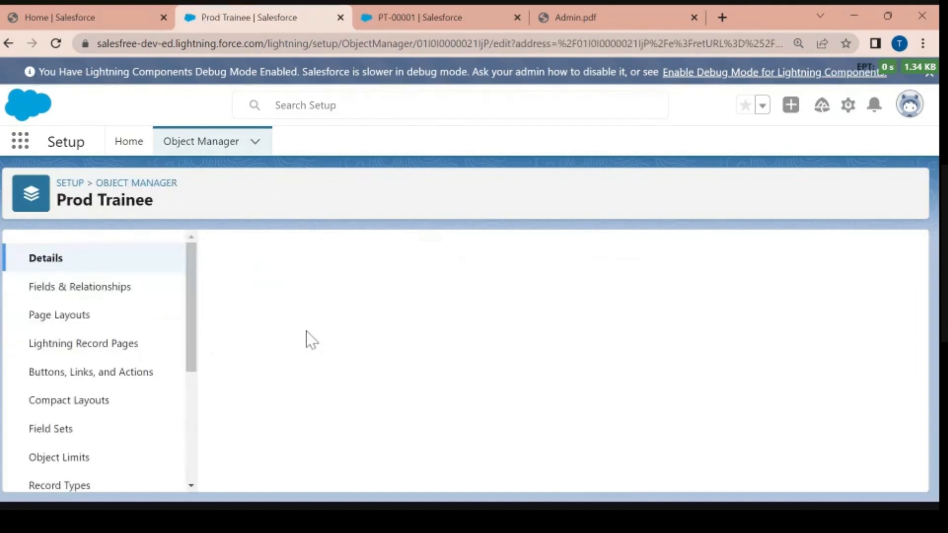
scroll(331, 348, down, 8)
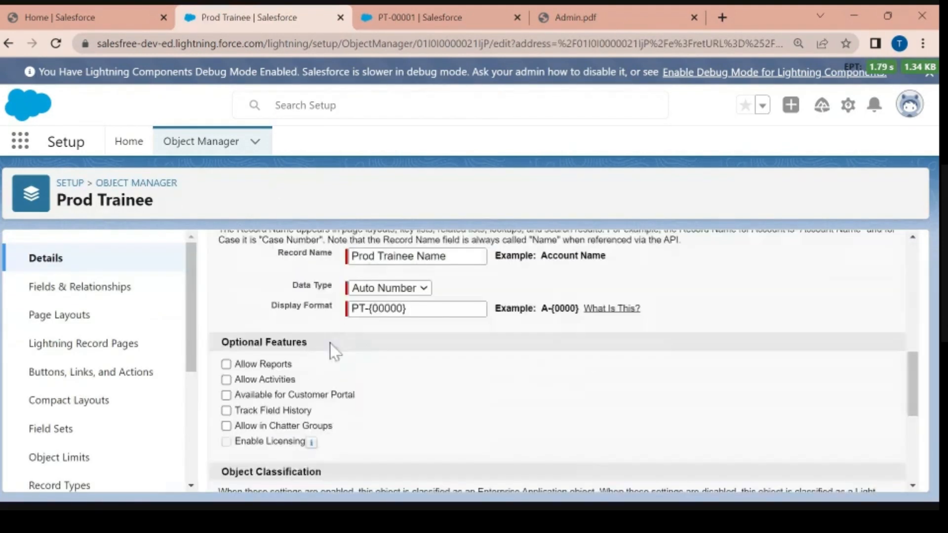
scroll(306, 346, up, 2)
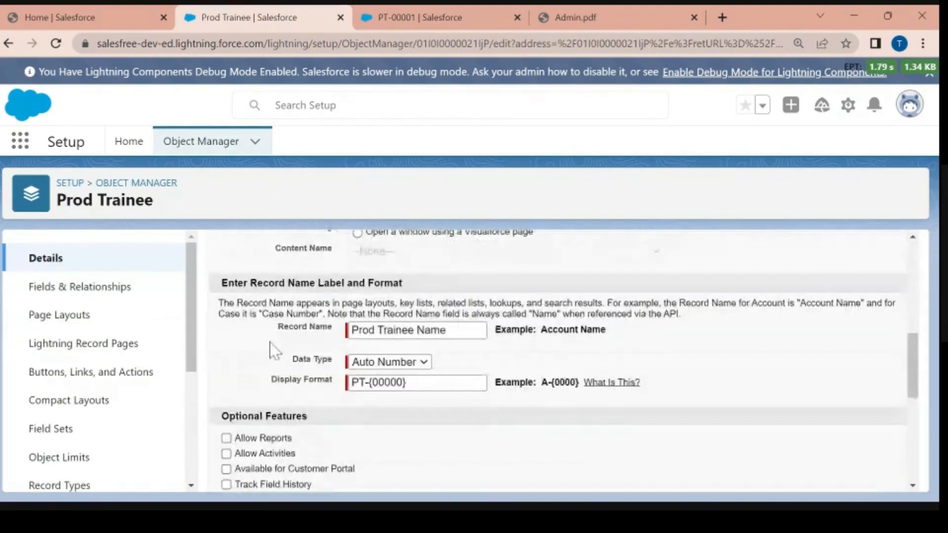
drag(291, 359, 332, 360)
drag(267, 381, 403, 382)
key(ctrl+c)
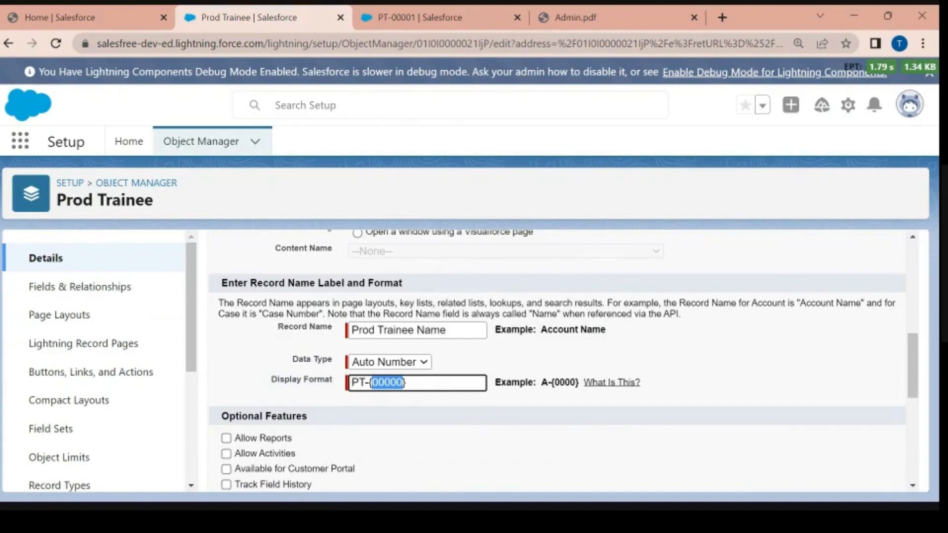
- Search the saved Prod Trainee record's page for "00001" to compare its number with the display format
click(402, 15)
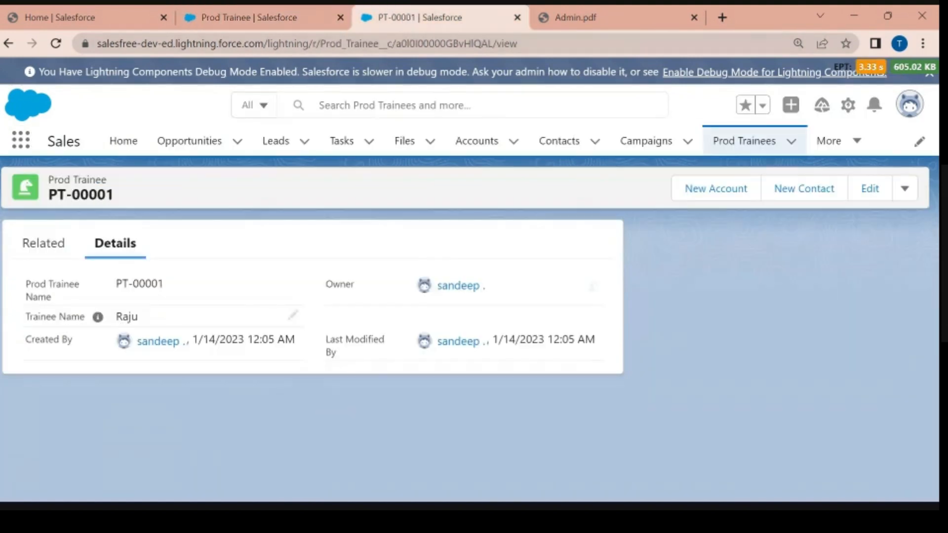
key(ctrl+f)
key(ctrl+v)
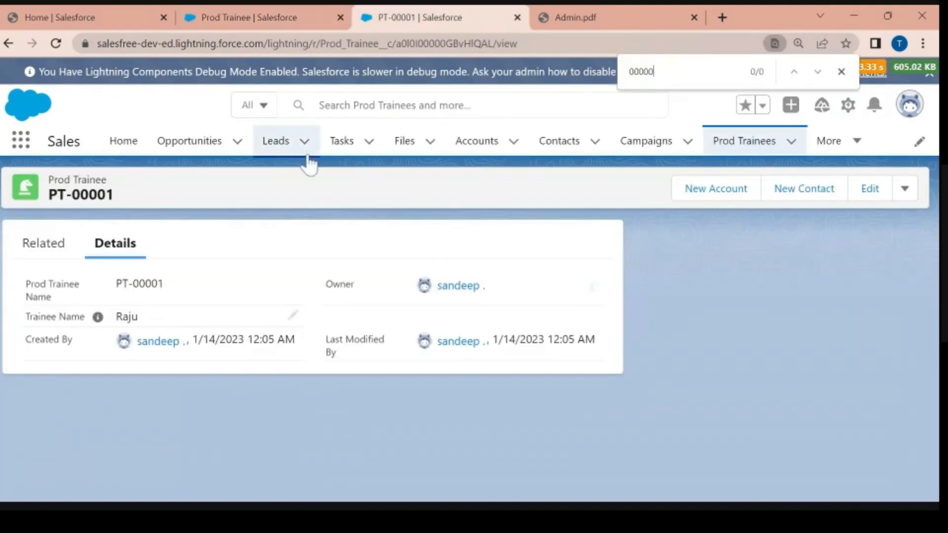
key(BackSpace)
text(1)
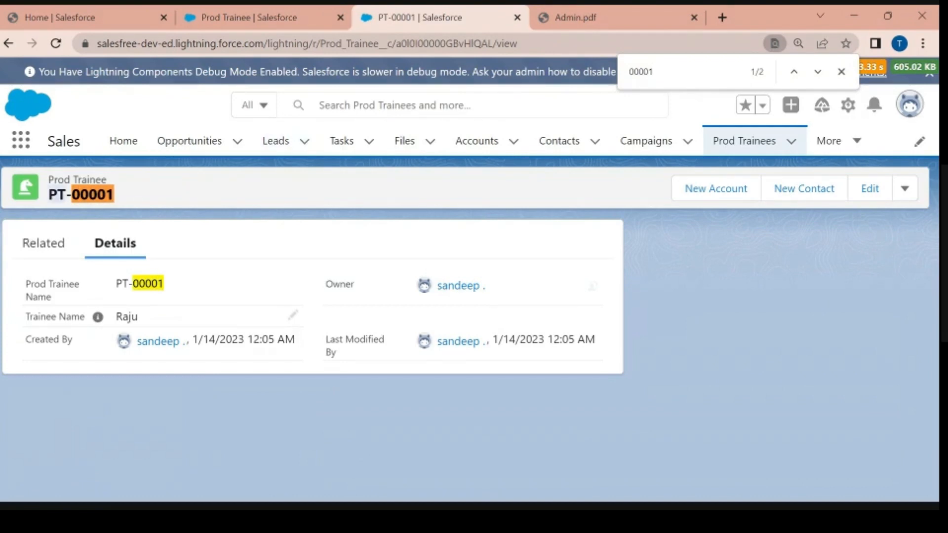
double_click(93, 195)
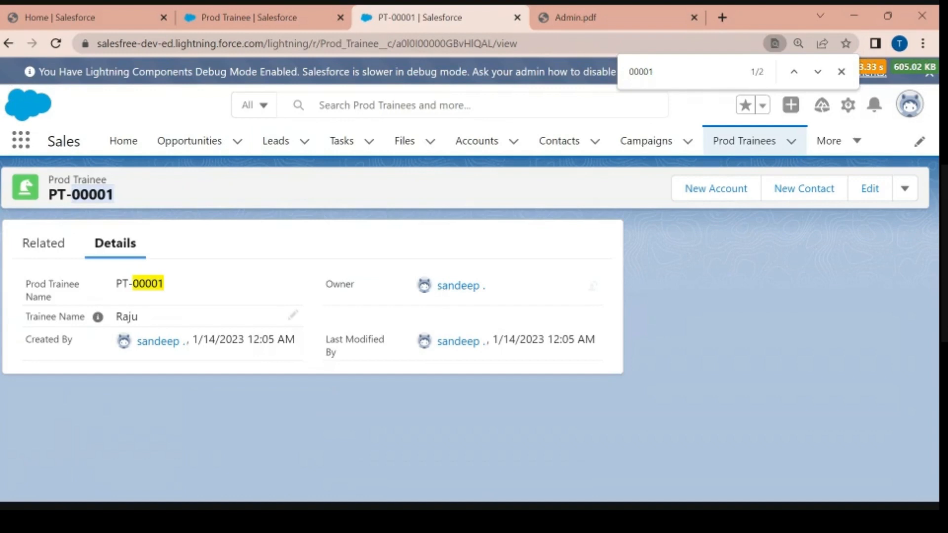
click(159, 171)
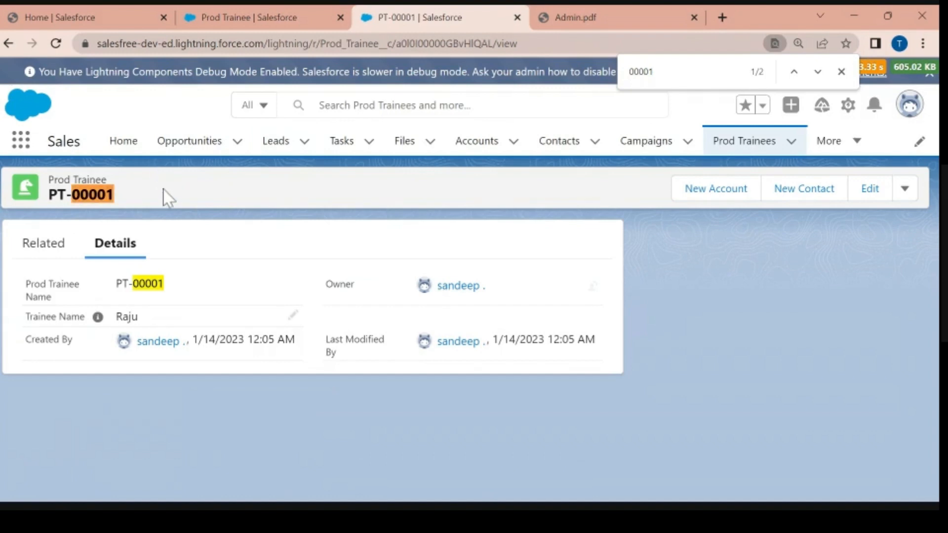
- Compare the record name's digits with the object's display format and examine the Prod Trainee Name field in the record's details
double_click(99, 195)
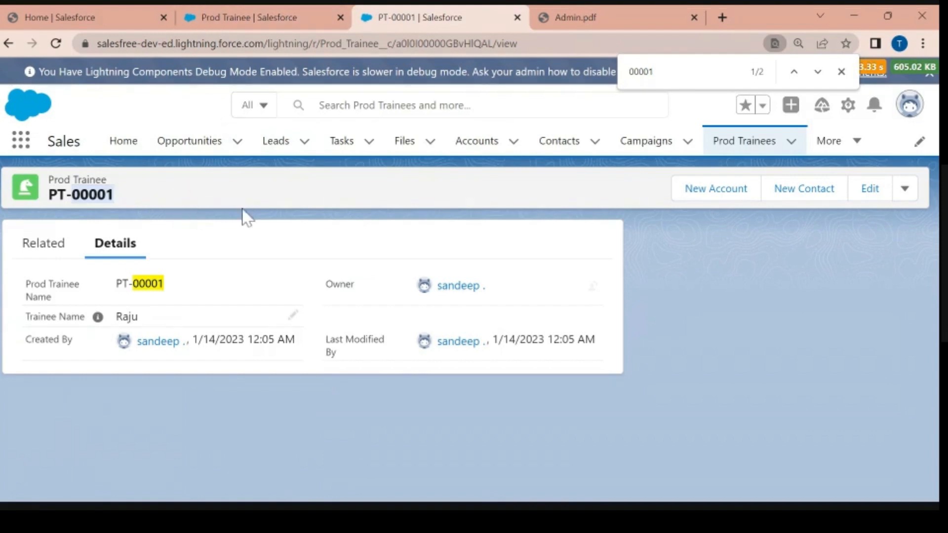
mouse_move(117, 196)
mouse_down()
mouse_move(49, 196)
mouse_move(105, 195)
mouse_up()
click(116, 196)
click(128, 200)
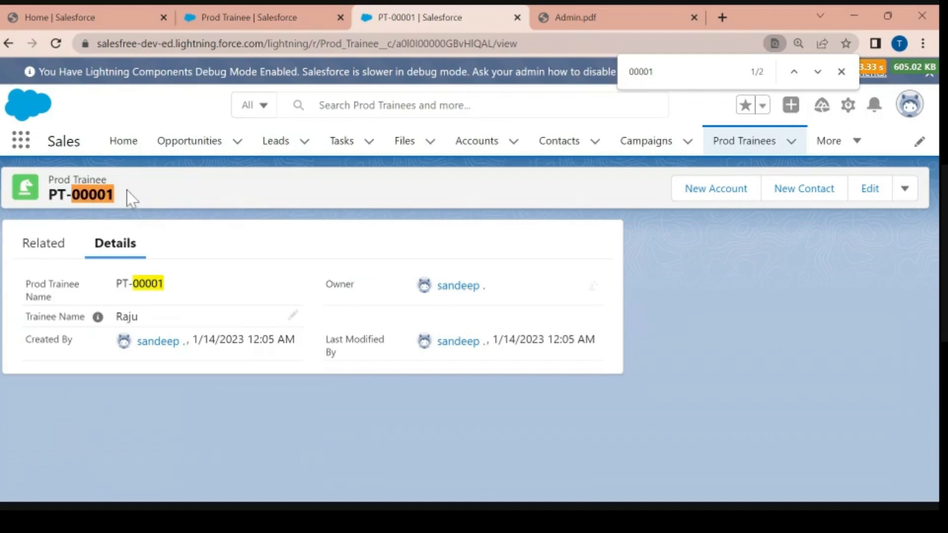
click(254, 18)
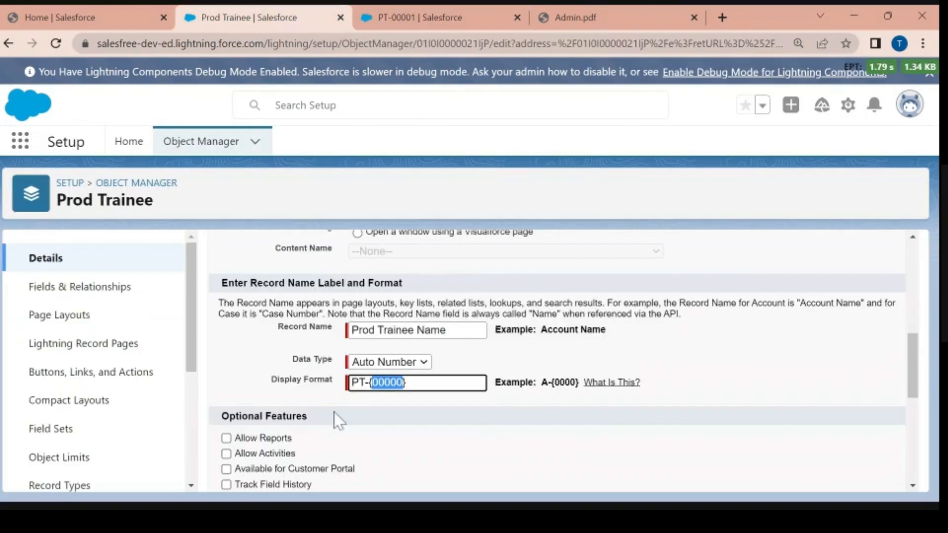
click(441, 5)
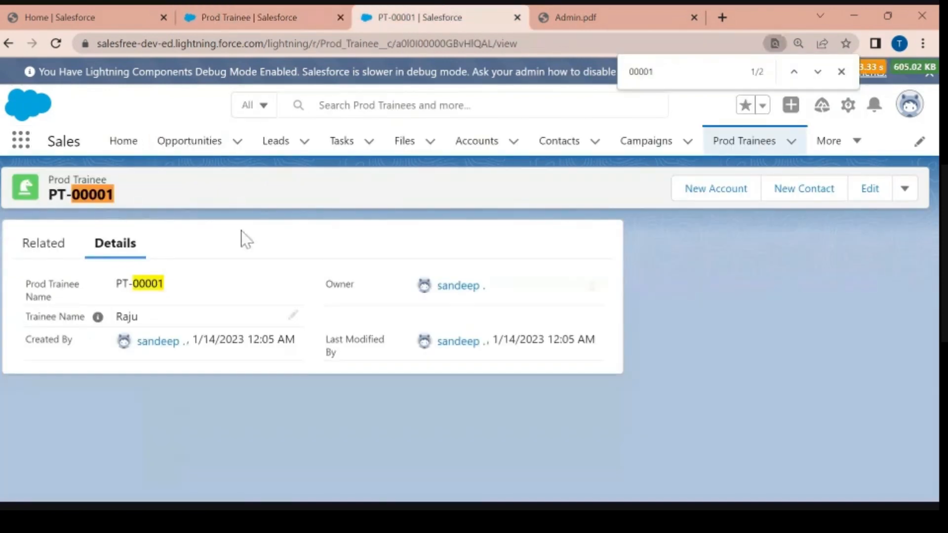
drag(176, 281, 117, 288)
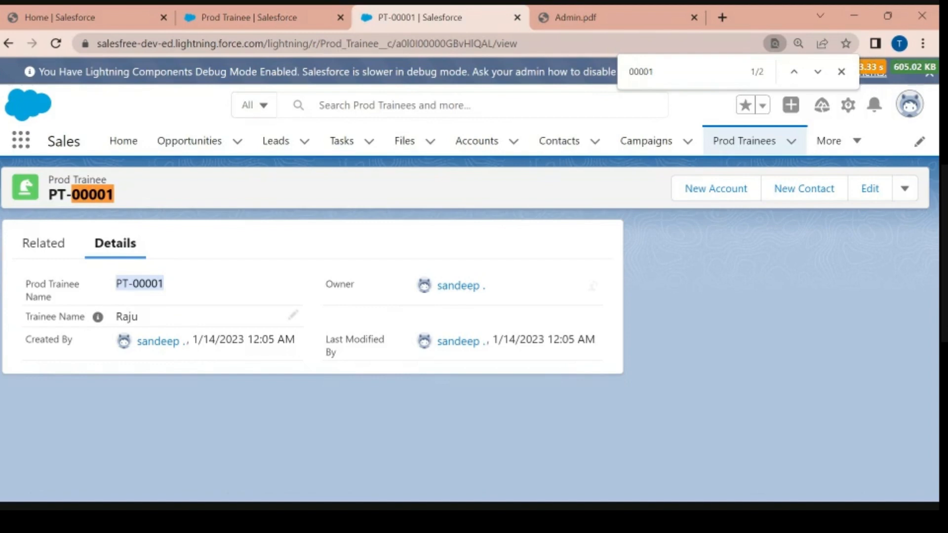
drag(96, 290, 118, 292)
click(288, 291)
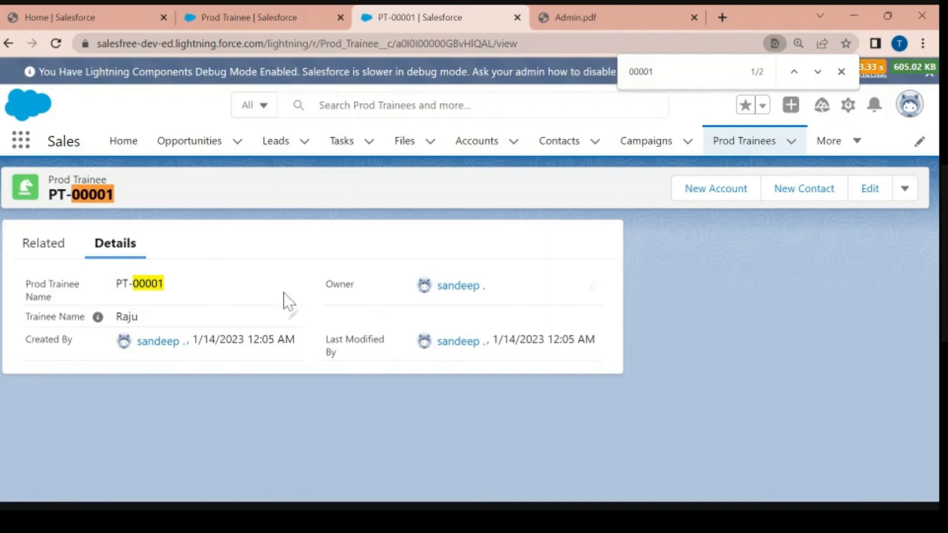
drag(190, 292, 113, 287)
drag(229, 295, 110, 291)
click(223, 291)
- Replace the trainee's name in the Prod Trainee record's details, save the change and check the Trainee Name field
drag(140, 321, 117, 317)
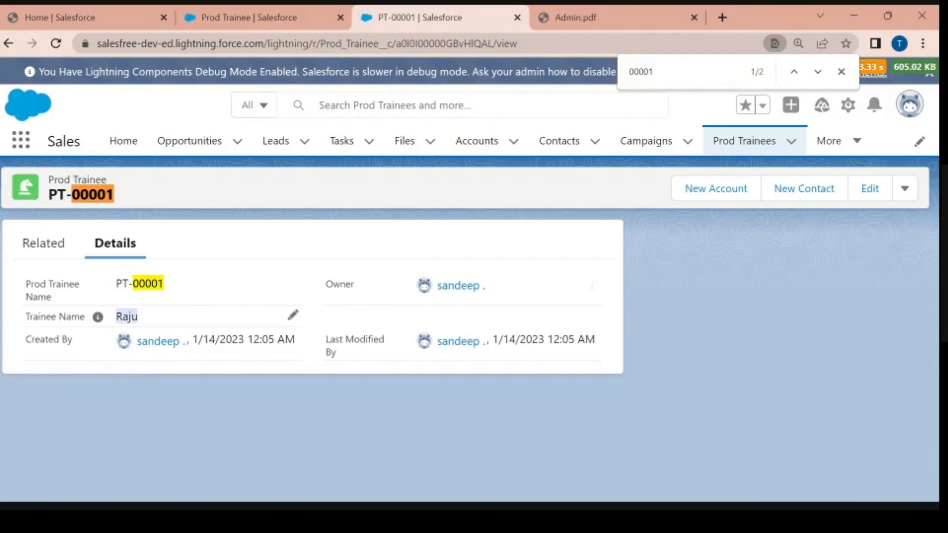
click(294, 318)
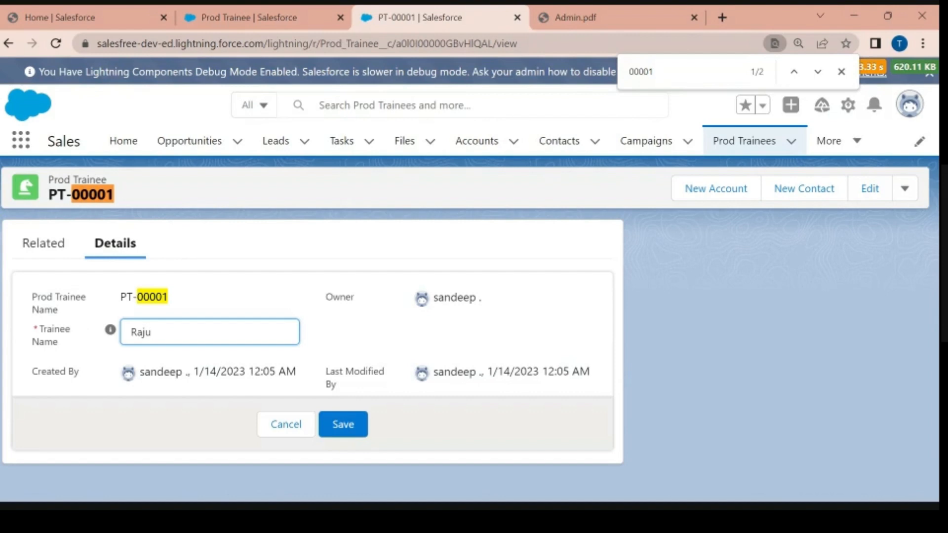
key(BackSpace)
key(BackSpace)
key(BackSpace)
text(Sam)
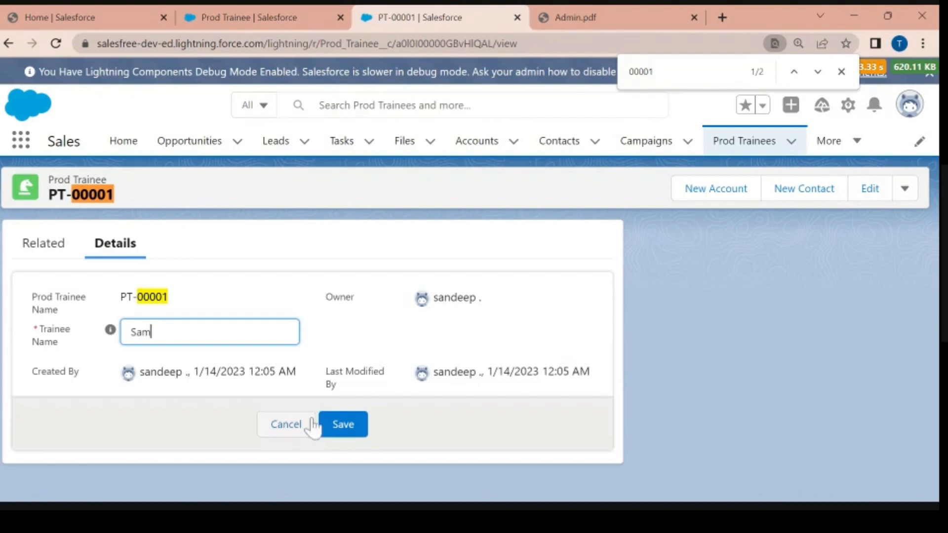
click(340, 424)
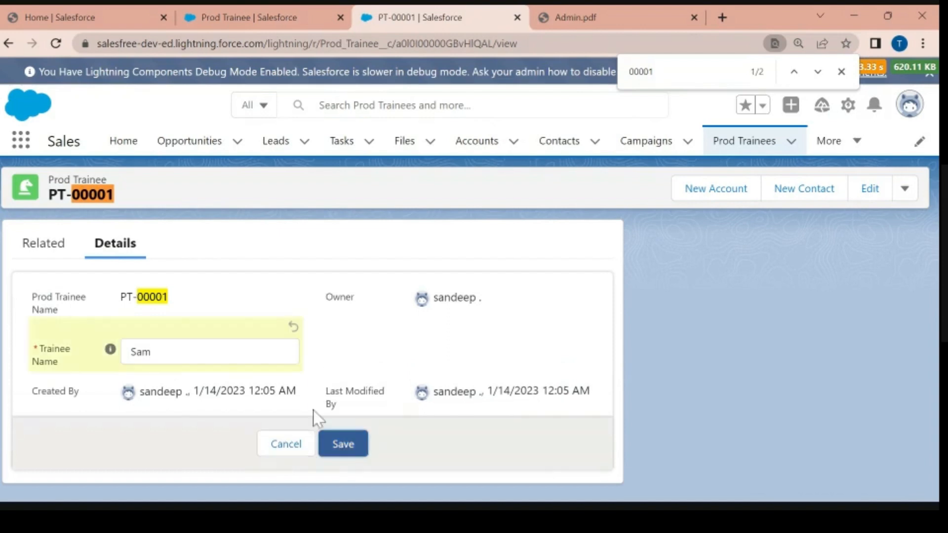
click(359, 444)
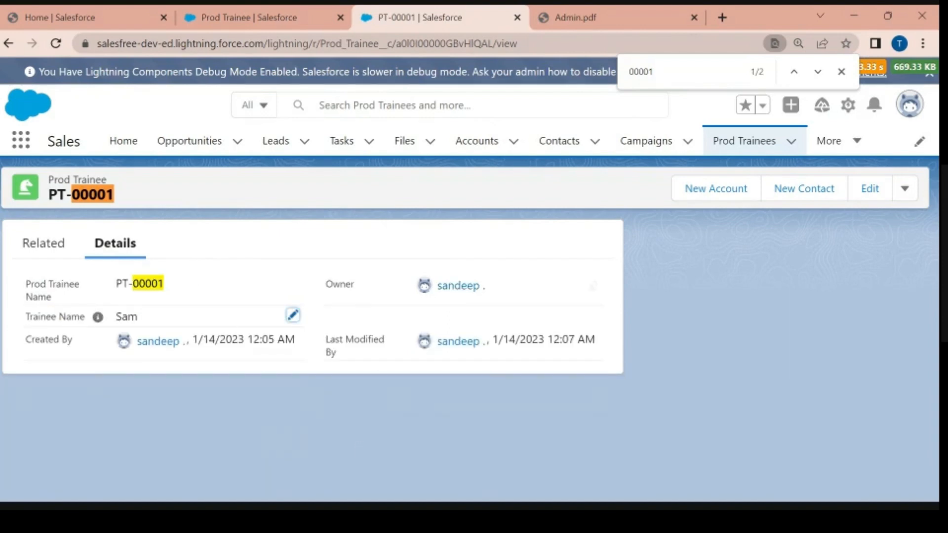
drag(115, 317, 159, 322)
mouse_move(98, 318)
- Check the Prod Trainee object's standard fields and compare the record's Created By and Last Modified By timestamps
mouse_move(22, 340)
mouse_down()
mouse_move(59, 340)
mouse_move(25, 339)
mouse_up()
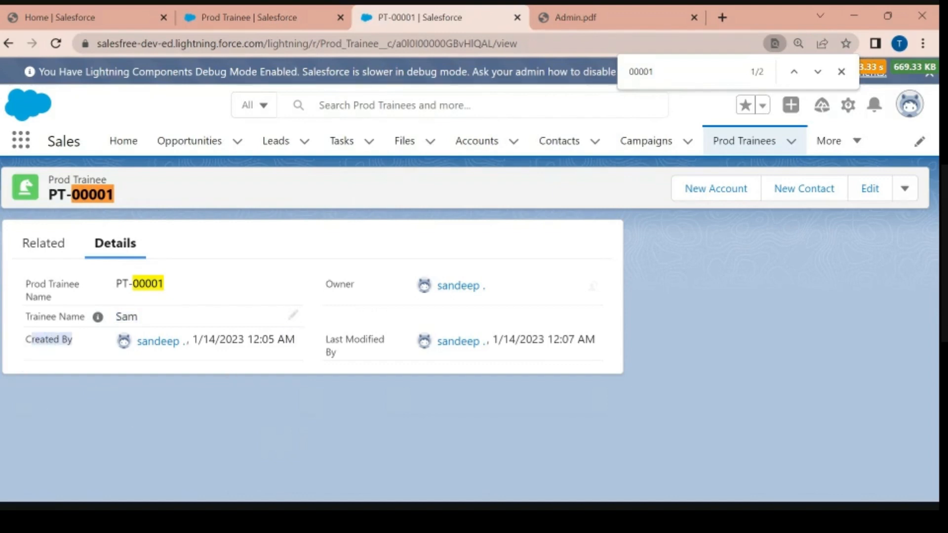
click(220, 7)
click(115, 296)
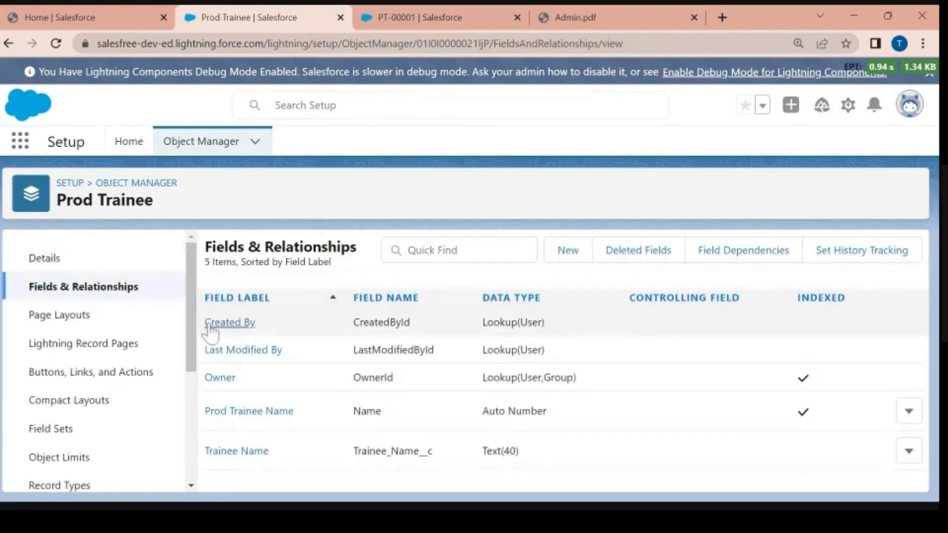
drag(294, 361, 368, 243)
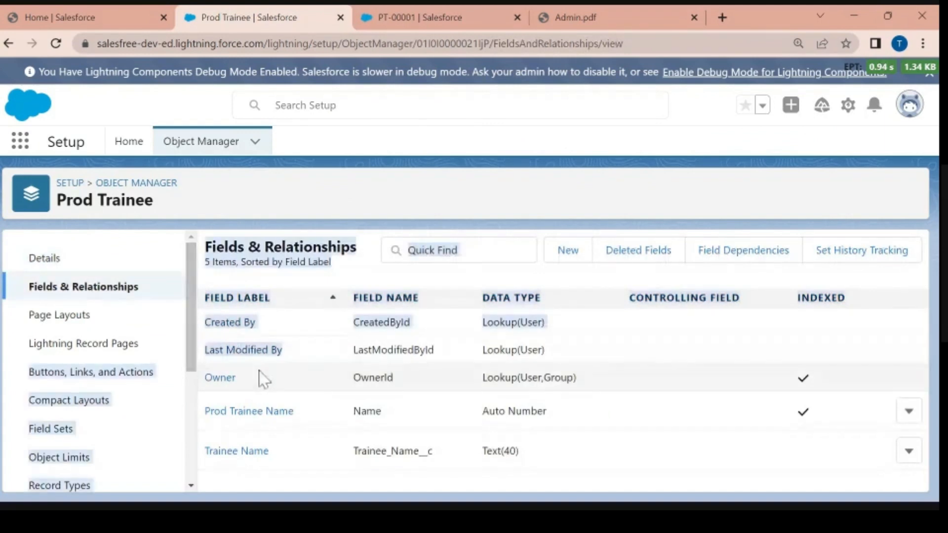
click(383, 214)
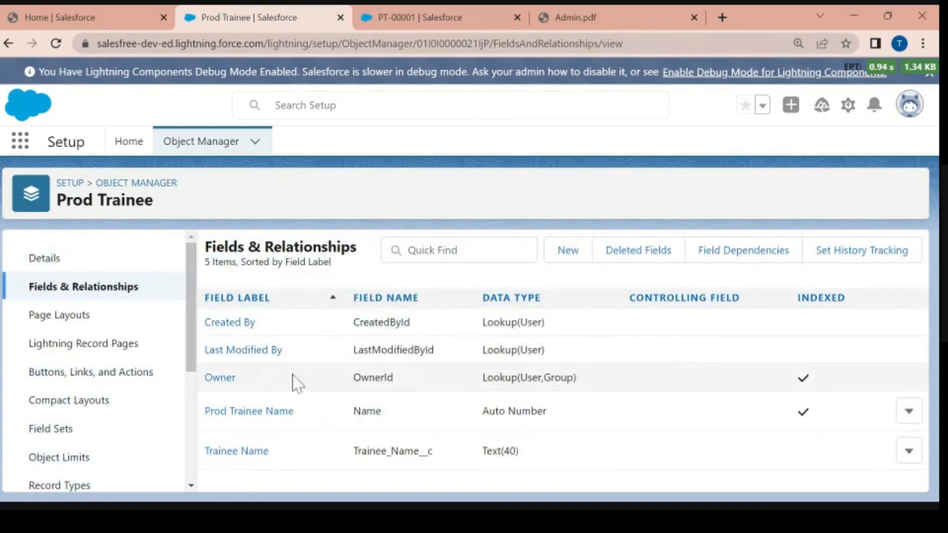
click(395, 14)
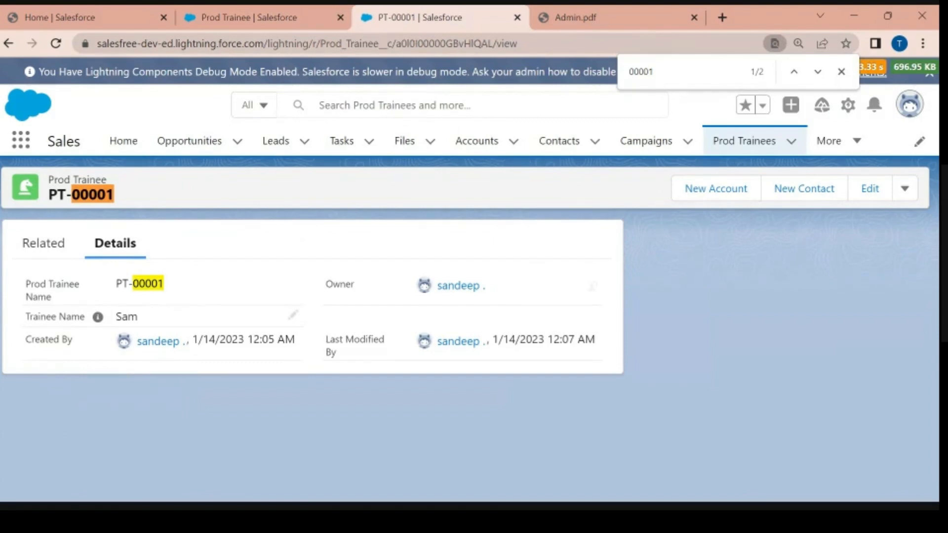
drag(192, 339, 299, 350)
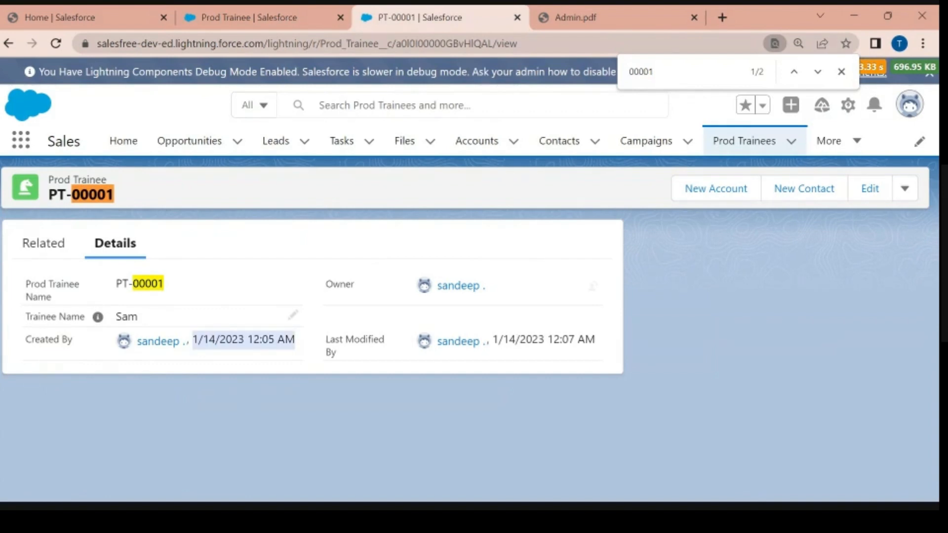
click(243, 386)
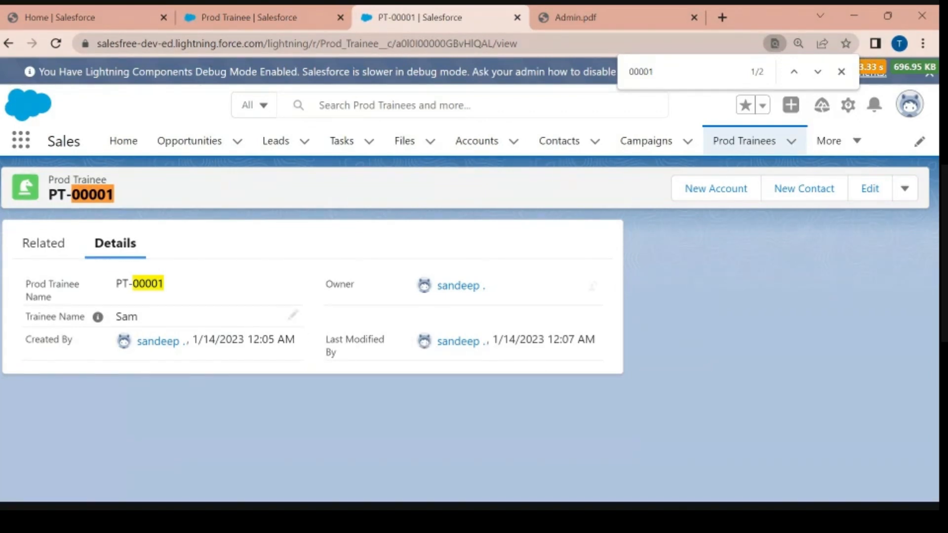
drag(493, 339, 595, 340)
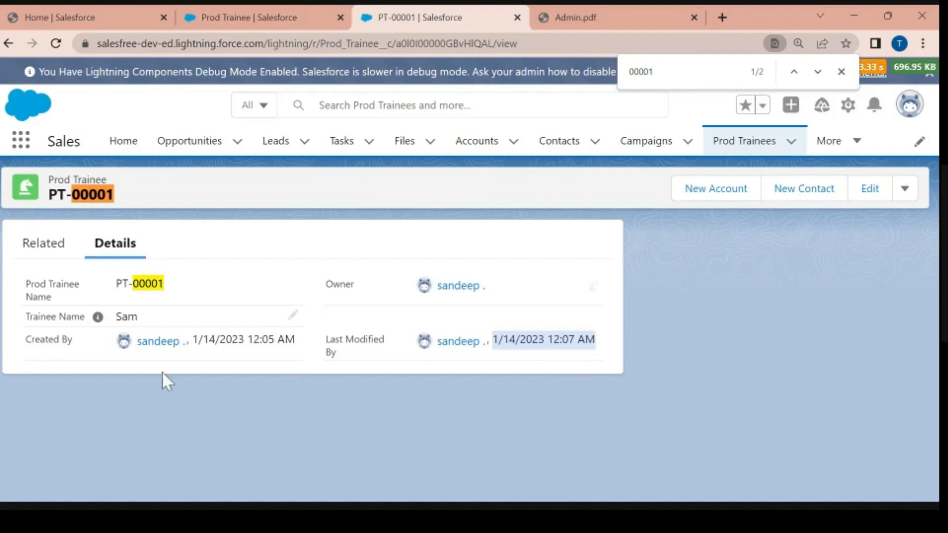
click(176, 420)
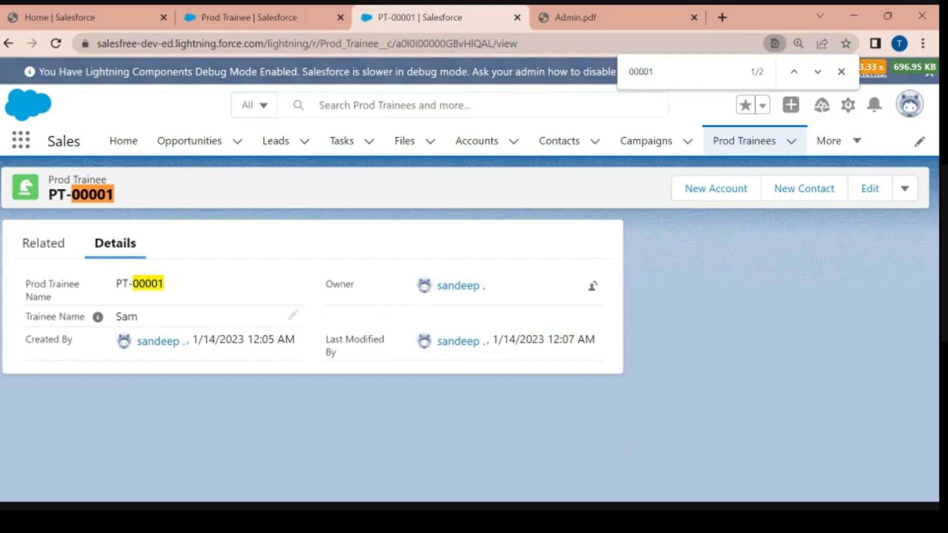
- Show the Prod Trainee records in the All list view
click(744, 148)
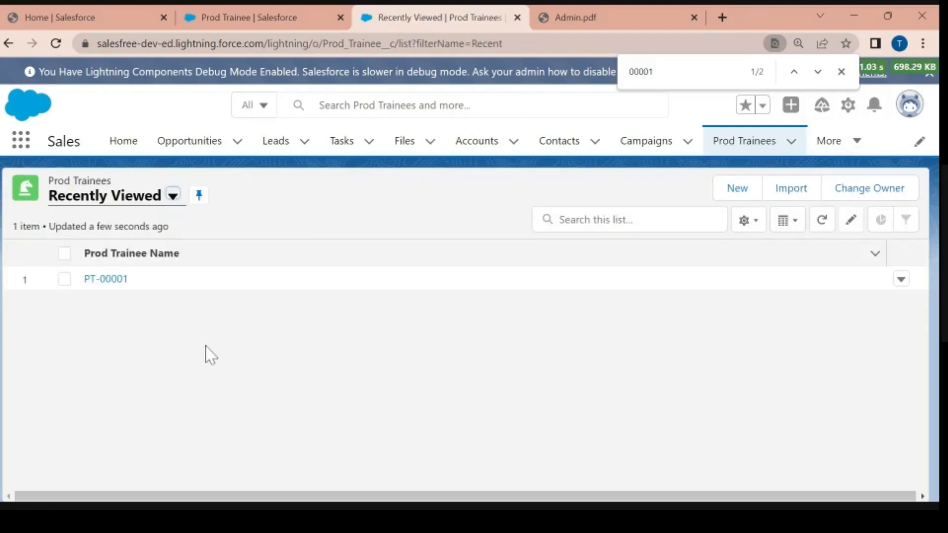
click(173, 196)
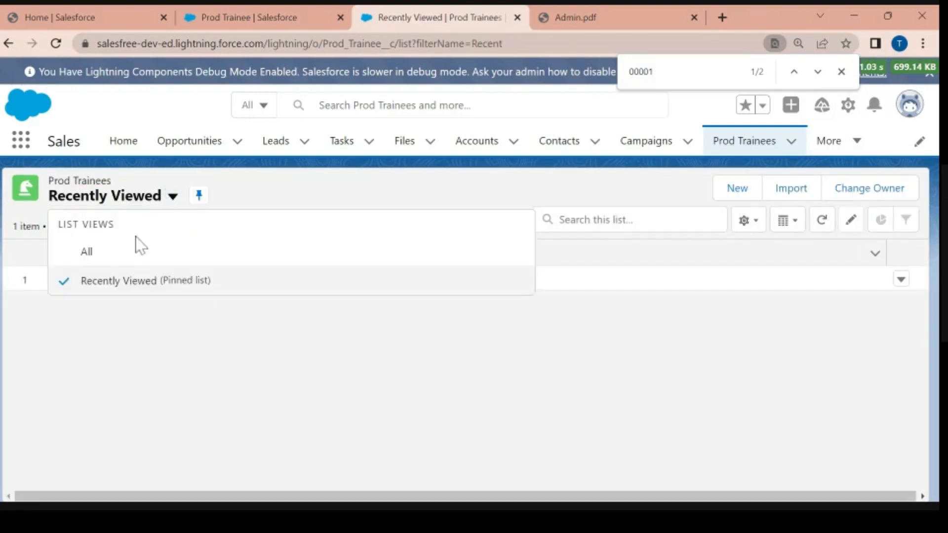
click(87, 252)
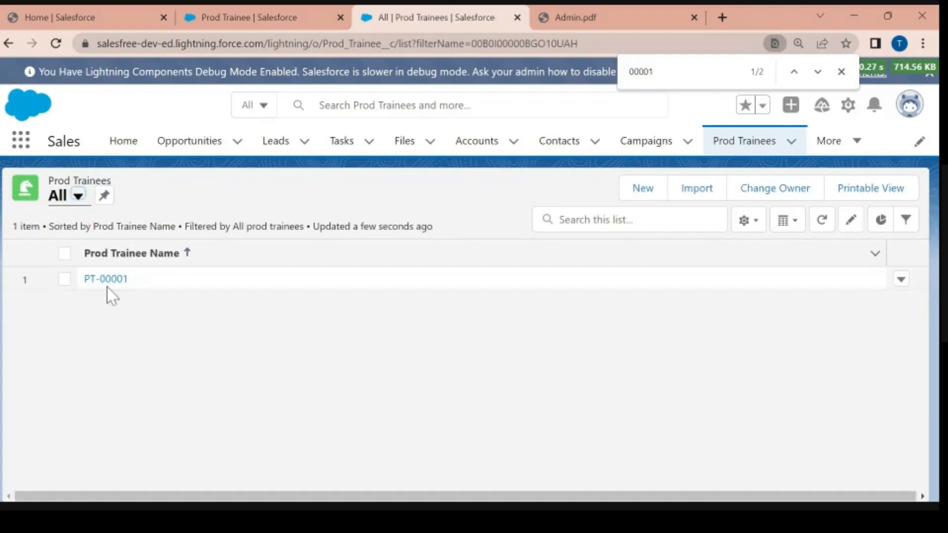
- Create another Prod Trainee record with the trainee's name, save it and return to the Prod Trainees list
click(634, 195)
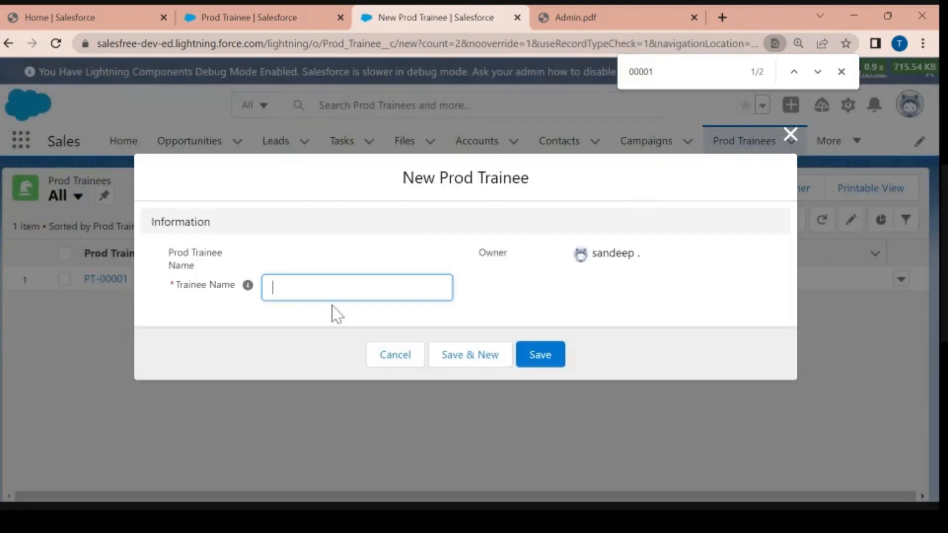
text(Raju)
click(550, 358)
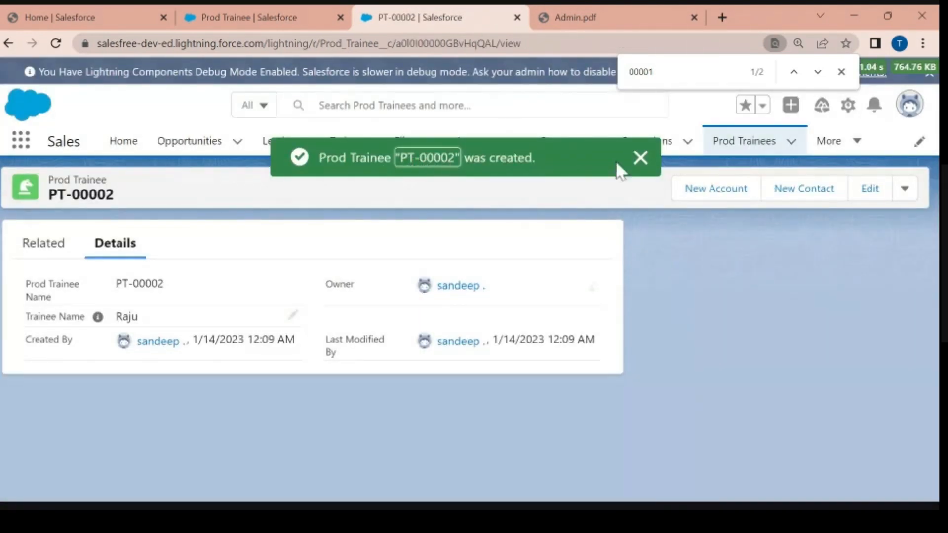
click(641, 157)
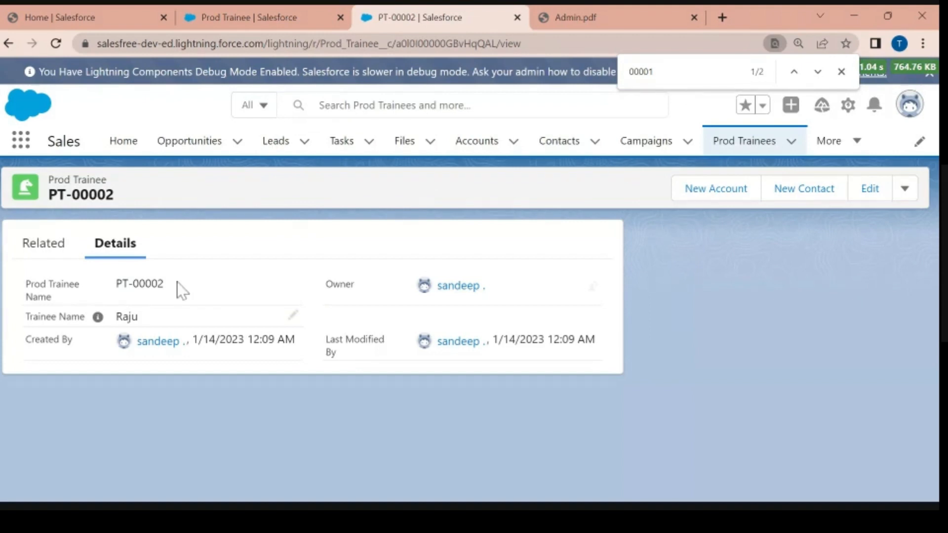
click(732, 156)
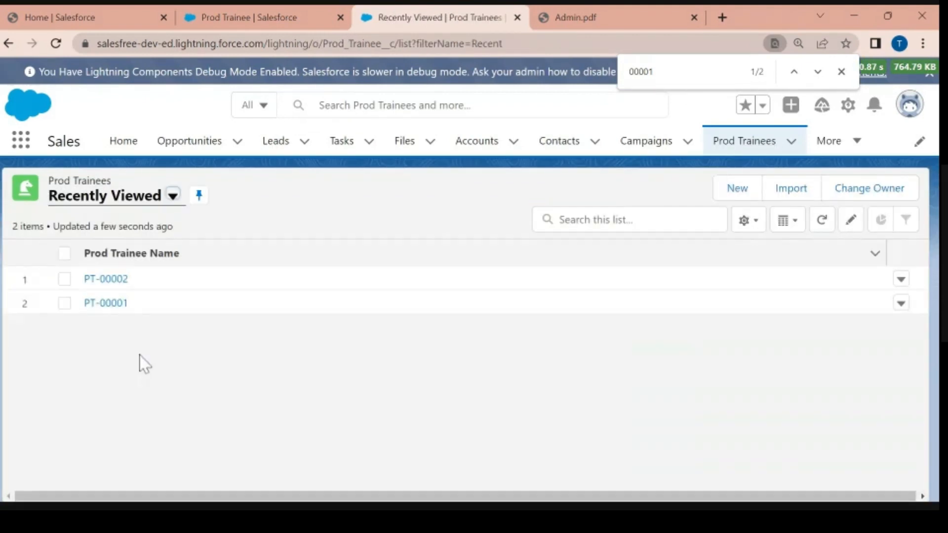